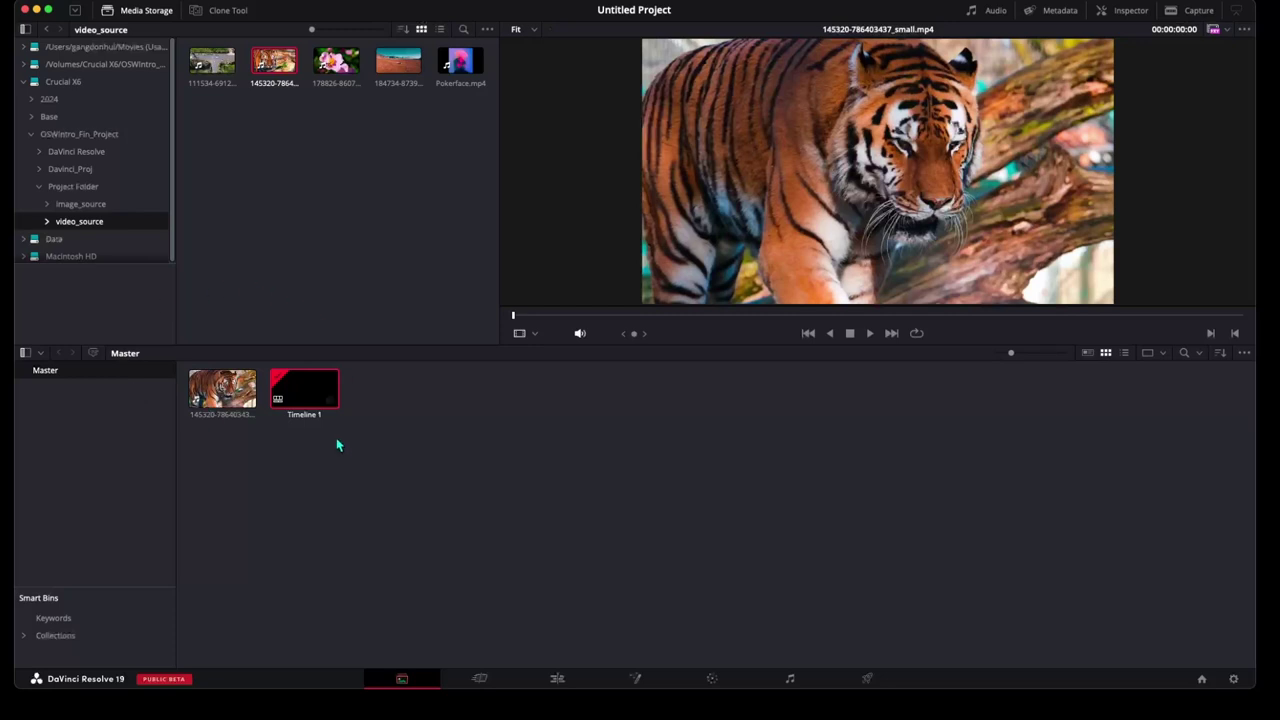
mouse_move(390, 62)
mouse_down()
mouse_move(382, 331)
mouse_move(396, 395)
mouse_up()
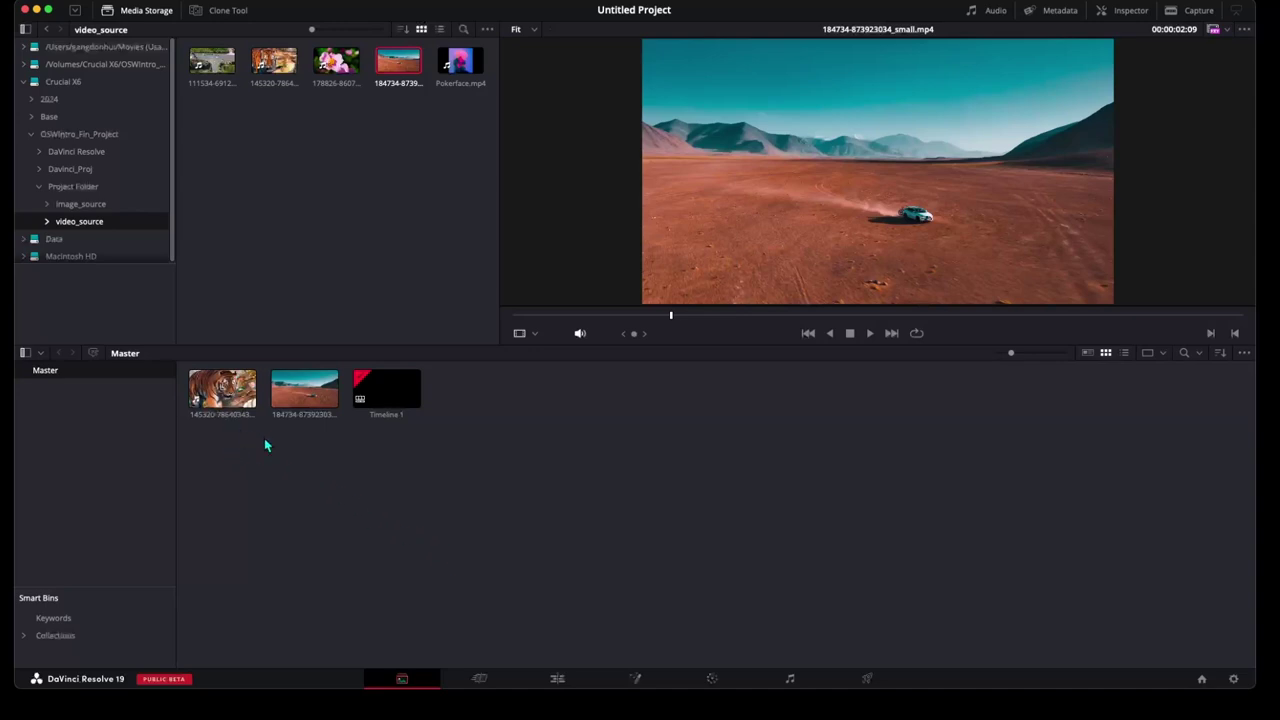
click(313, 403)
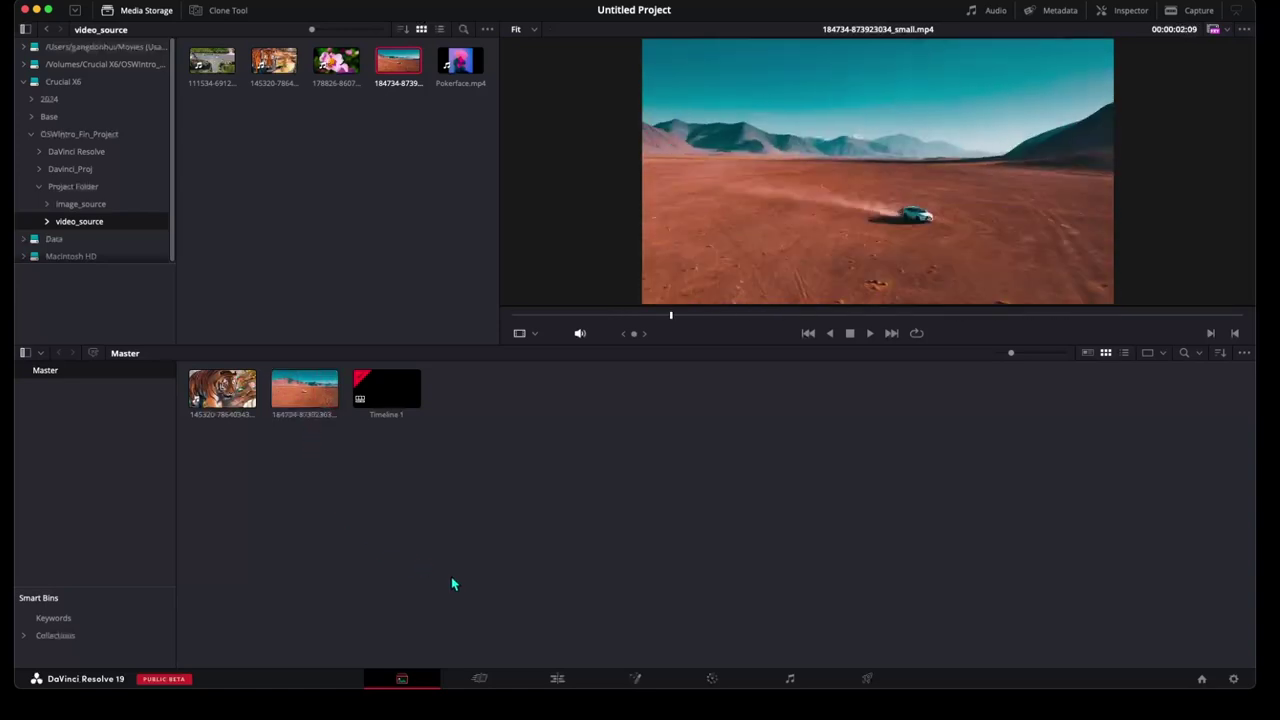
Place the desert clip on Video 1 of Timeline 1, preview it, and open it in Fusion
click(559, 679)
mouse_move(217, 84)
mouse_down()
mouse_move(349, 412)
mouse_move(541, 465)
mouse_up()
mouse_move(515, 392)
mouse_down()
mouse_move(471, 394)
mouse_move(531, 392)
mouse_up()
right_click(510, 495)
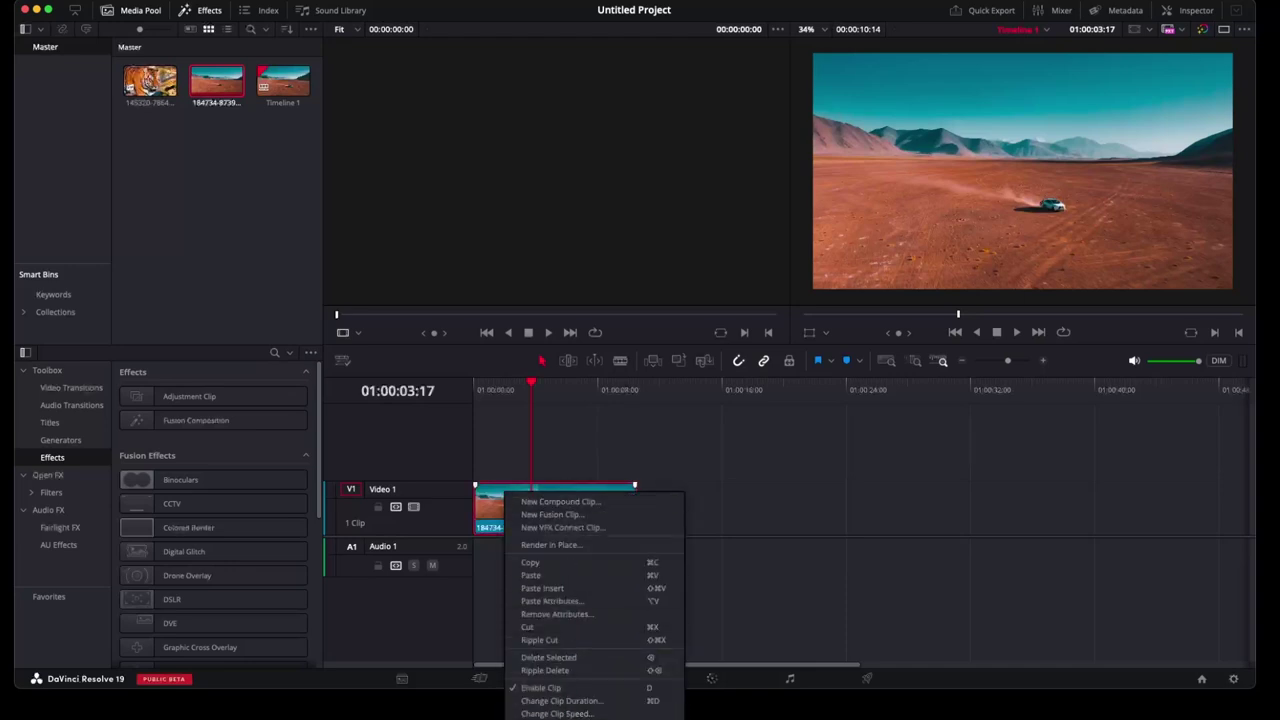
click(528, 584)
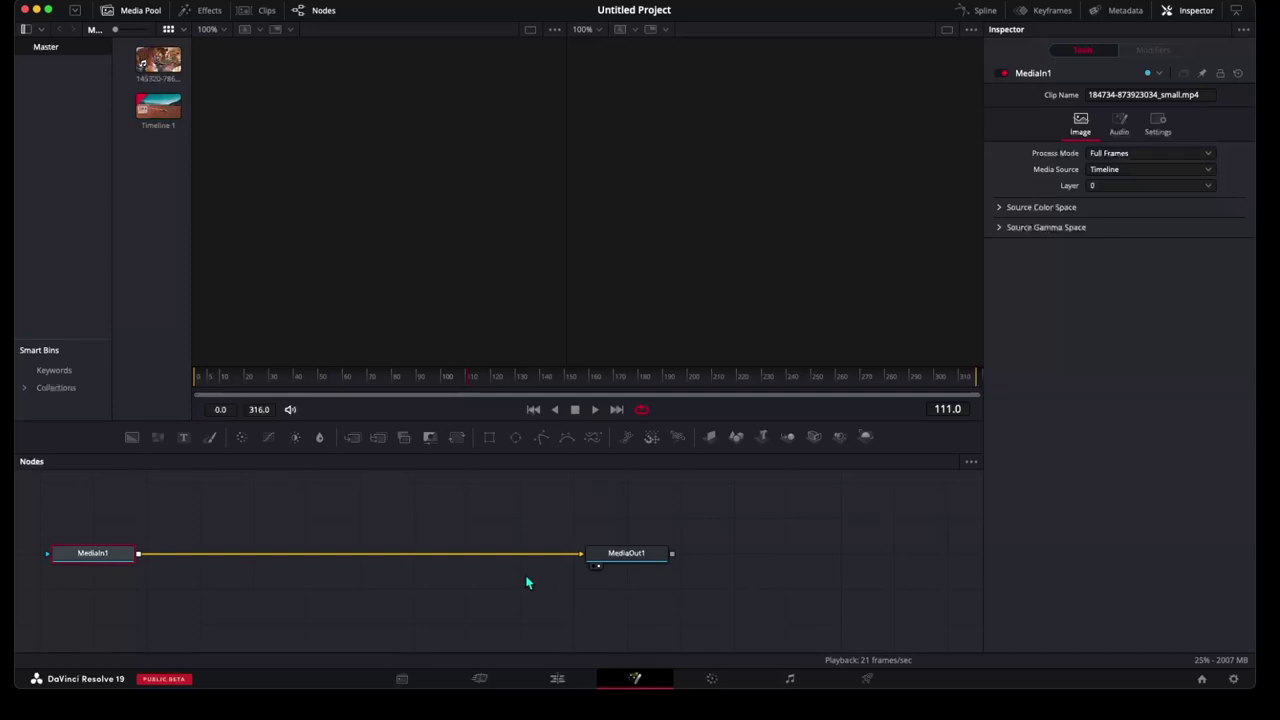
Move MediaOut1 far right, level it with MediaIn1, and clear the viewer
drag(629, 566, 896, 566)
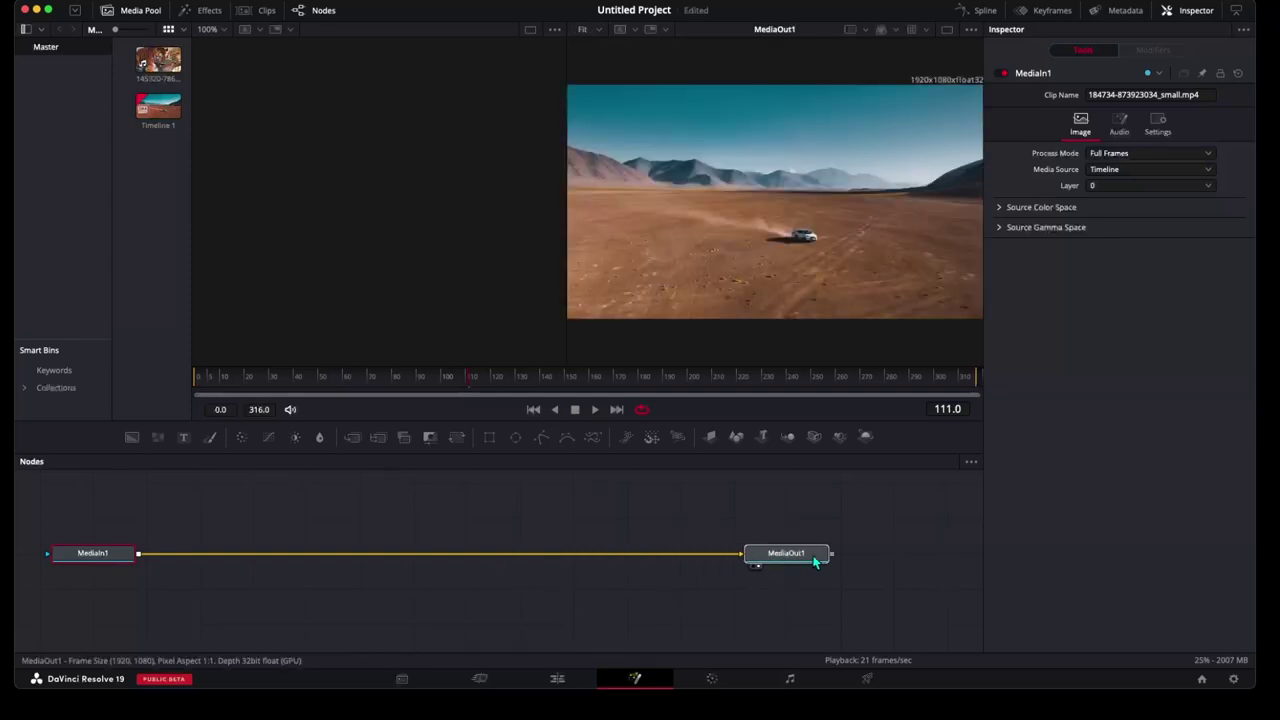
drag(85, 553, 80, 588)
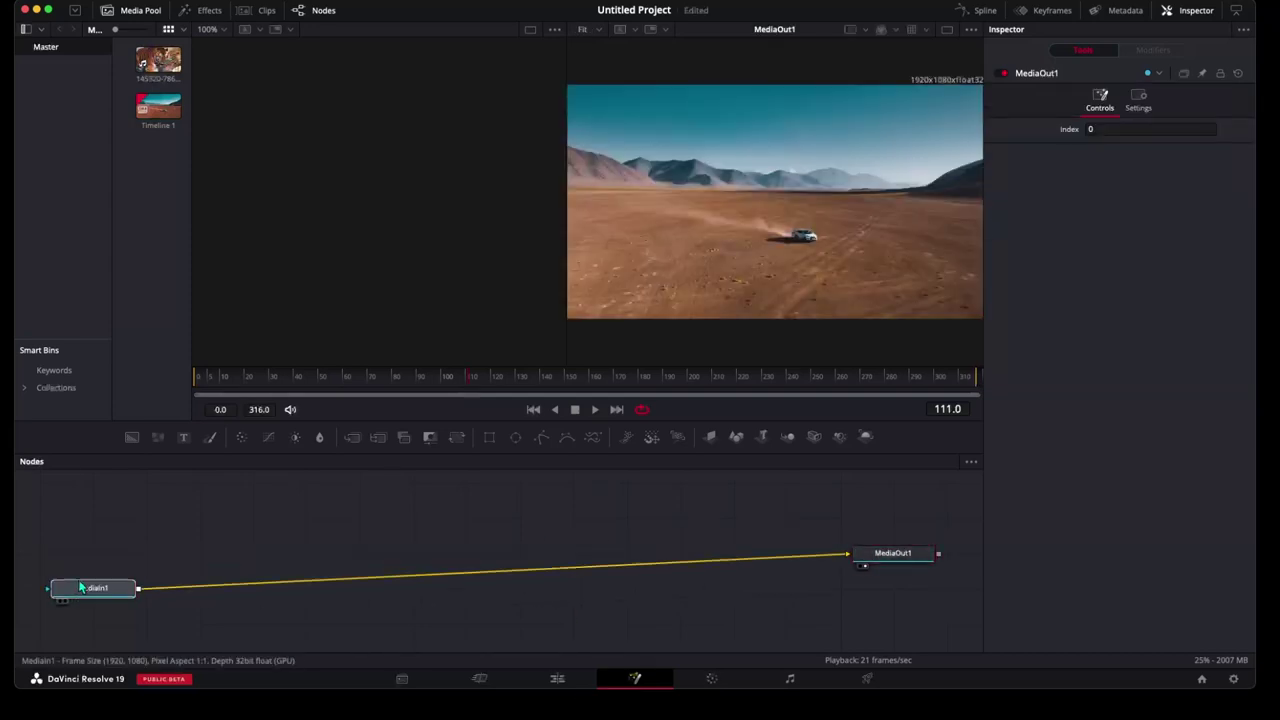
drag(883, 560, 883, 595)
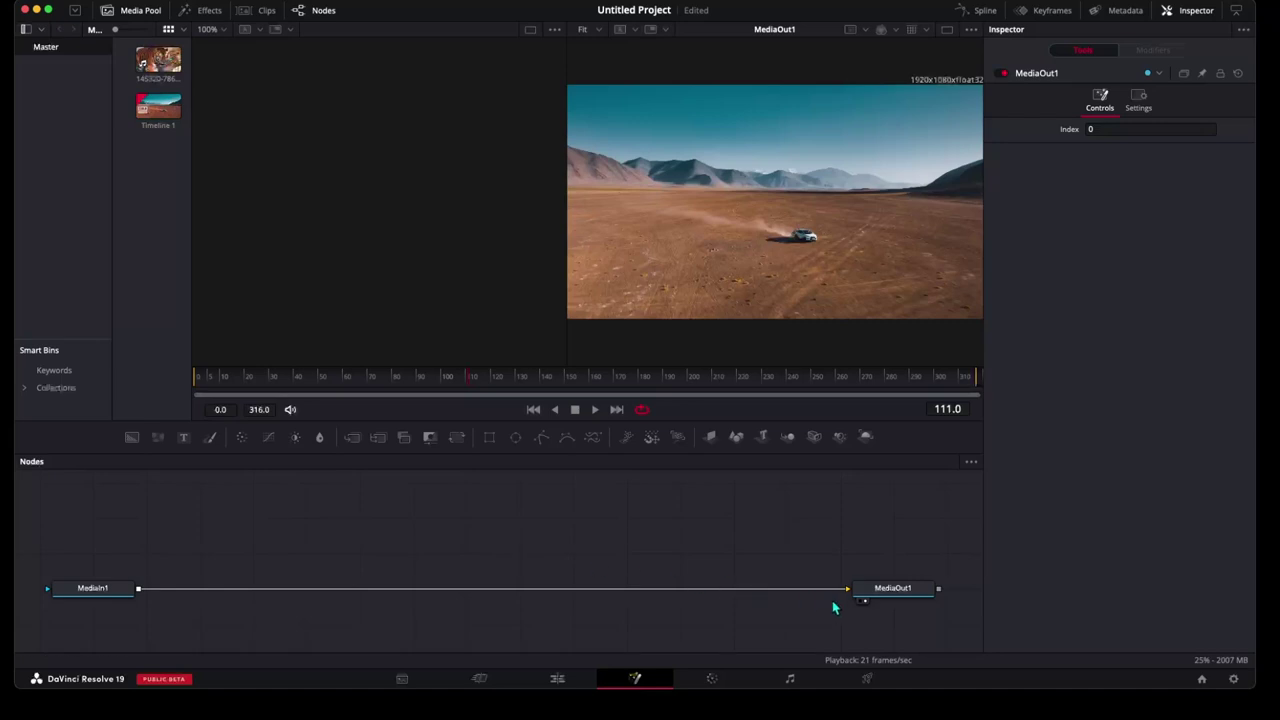
click(865, 600)
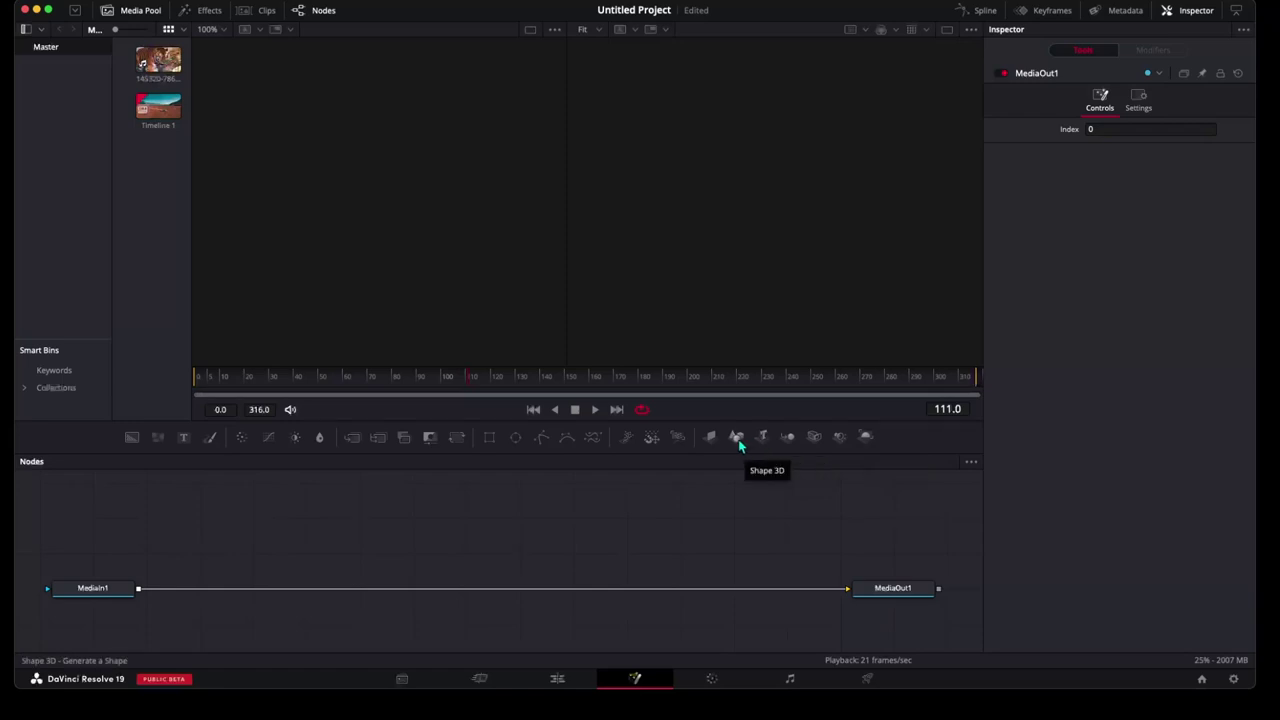
Add a Shape 3D plane node and view it from several angles in viewer 1
mouse_move(738, 437)
mouse_down()
mouse_move(405, 535)
mouse_move(362, 522)
mouse_up()
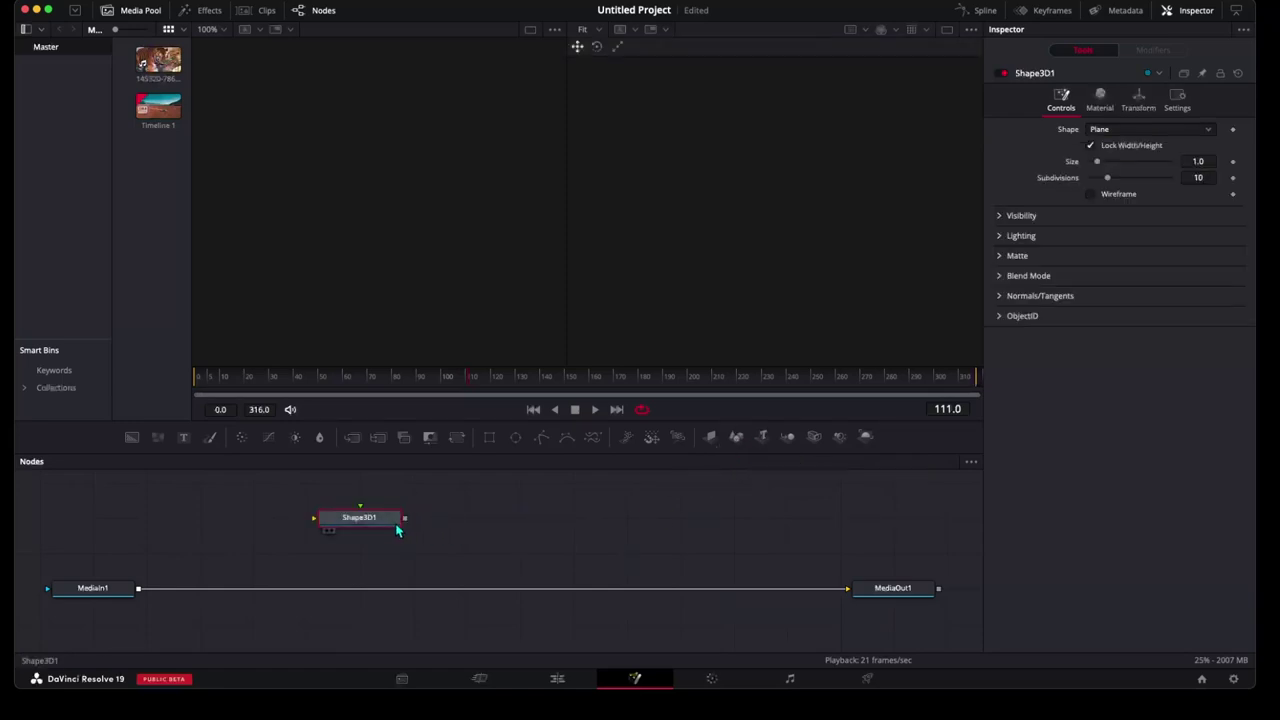
click(328, 531)
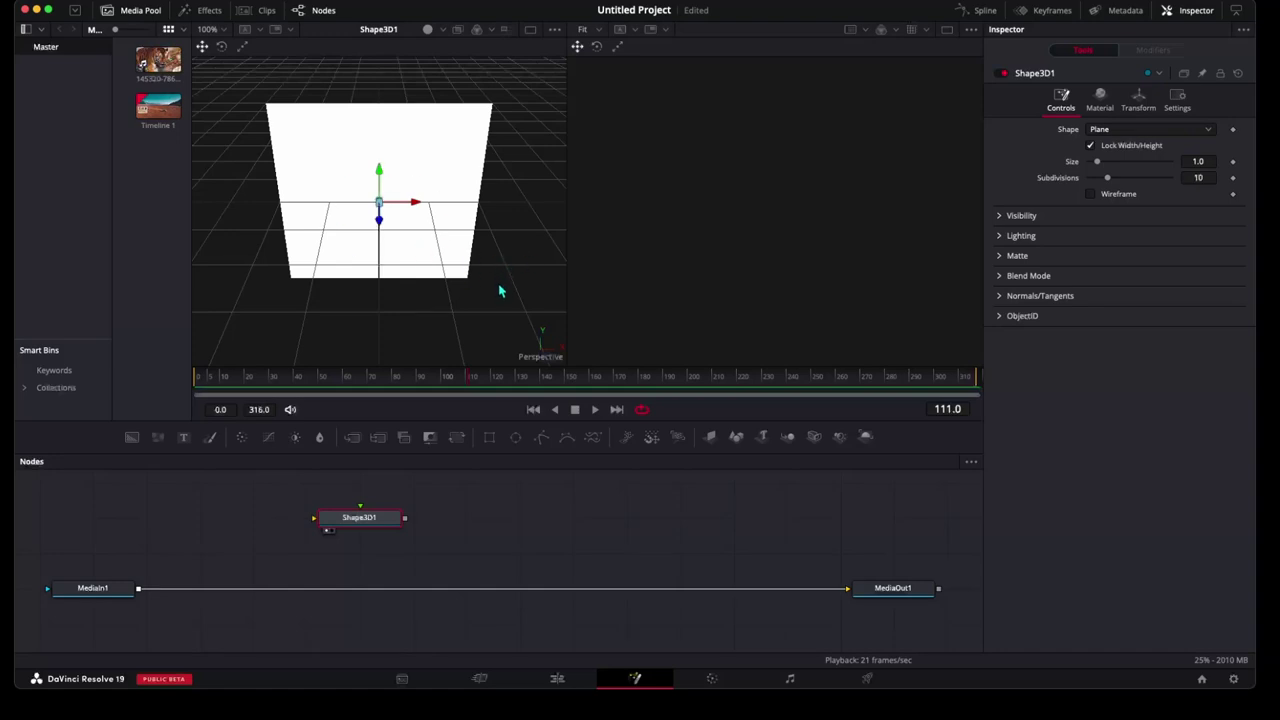
drag(503, 274, 507, 287)
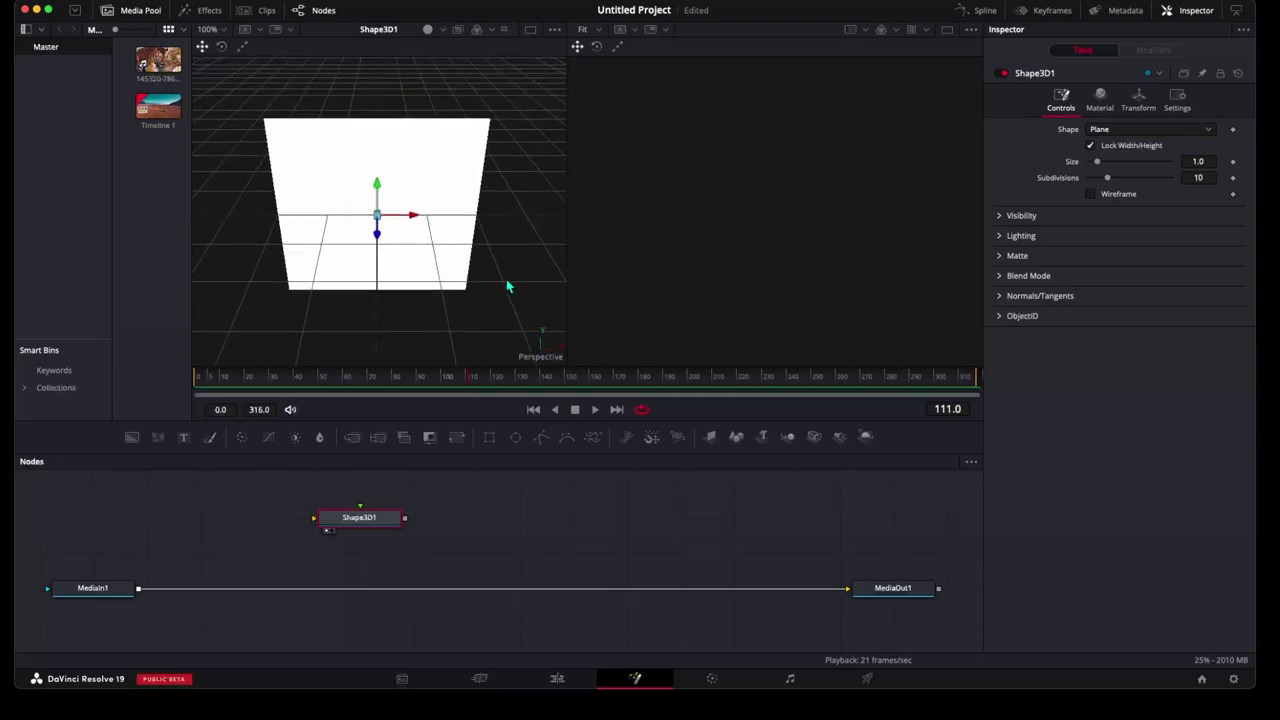
drag(507, 287, 501, 287)
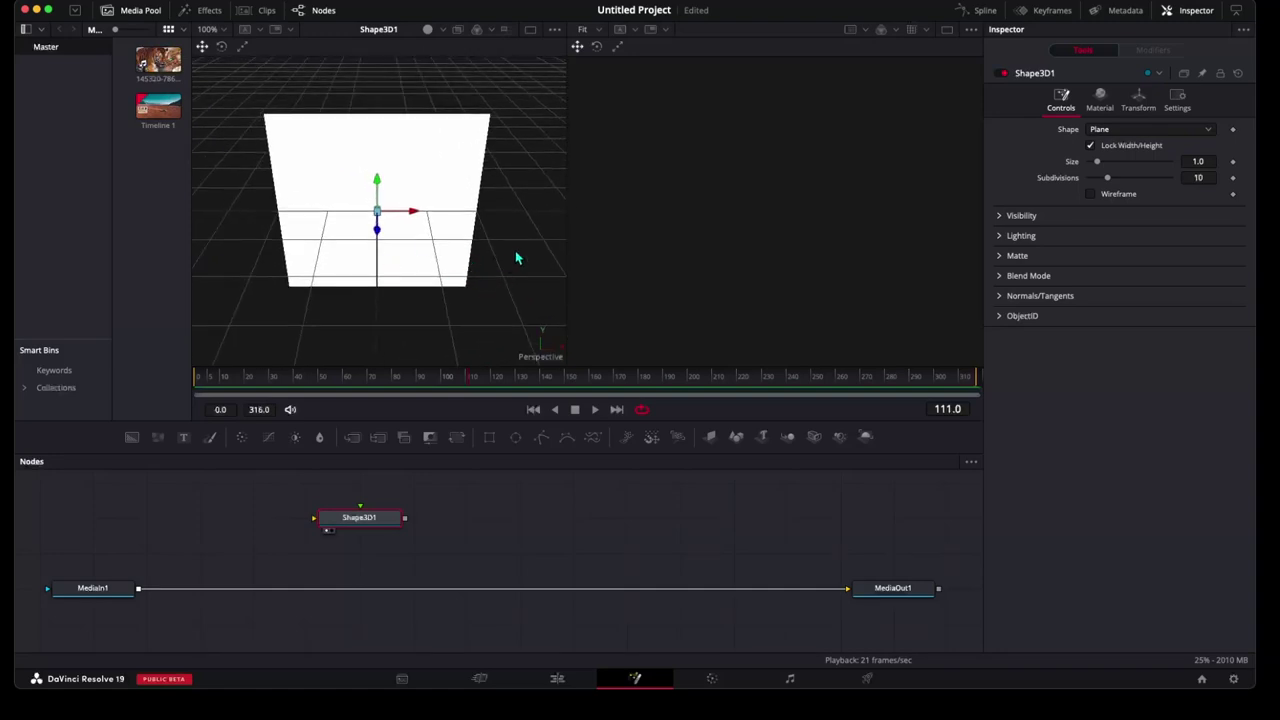
mouse_move(516, 257)
mouse_down()
mouse_move(318, 279)
mouse_move(466, 307)
mouse_move(495, 192)
mouse_up()
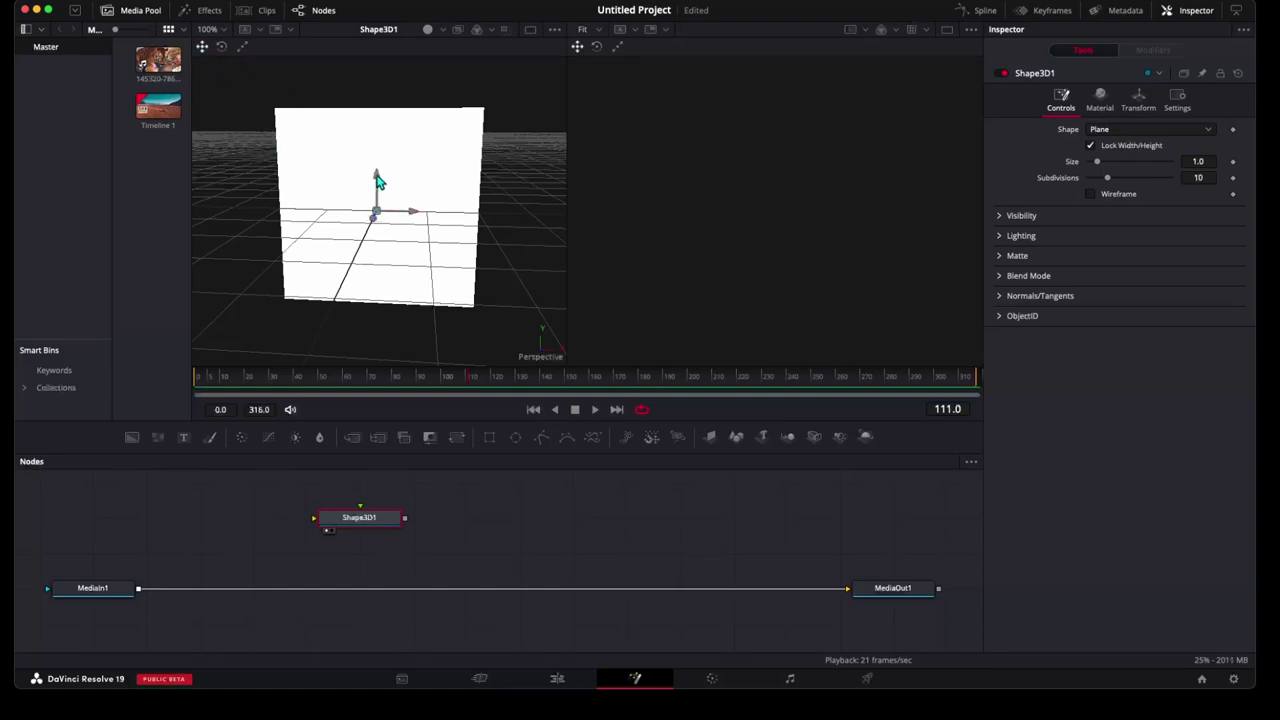
Try moving and rotating the plane about 30 degrees, undoing each change
drag(376, 196, 375, 163)
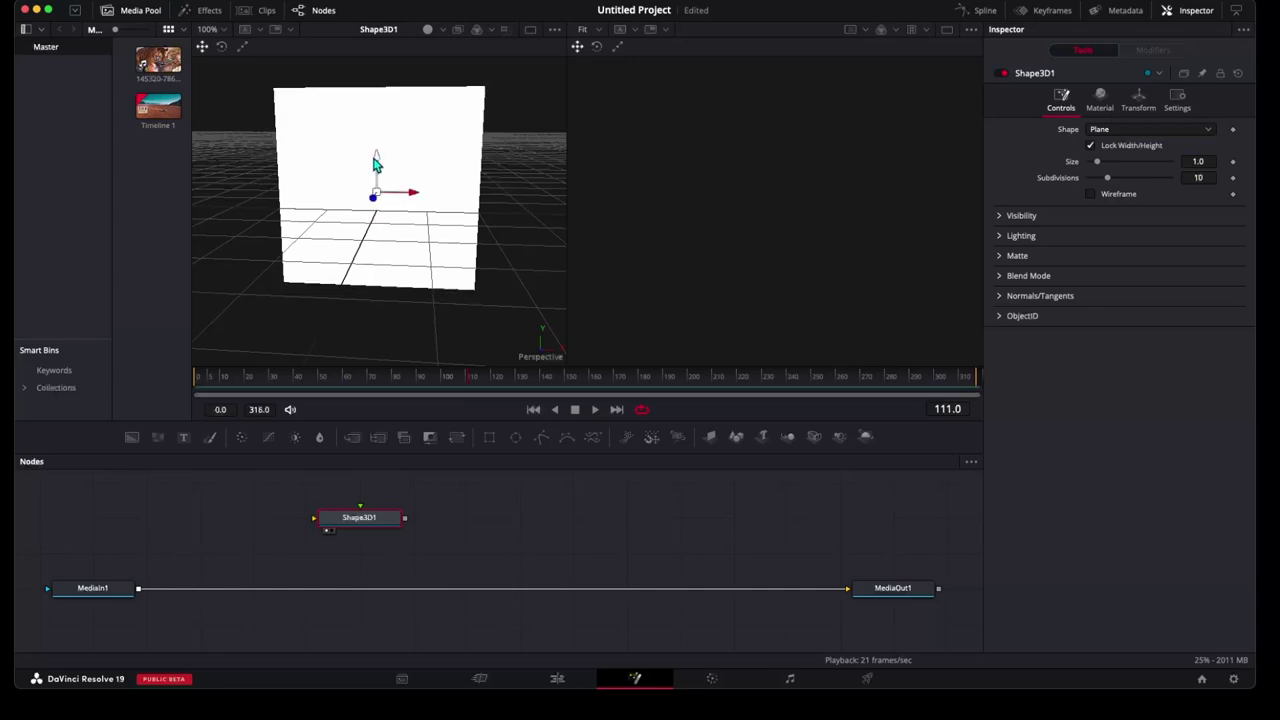
key(super+z)
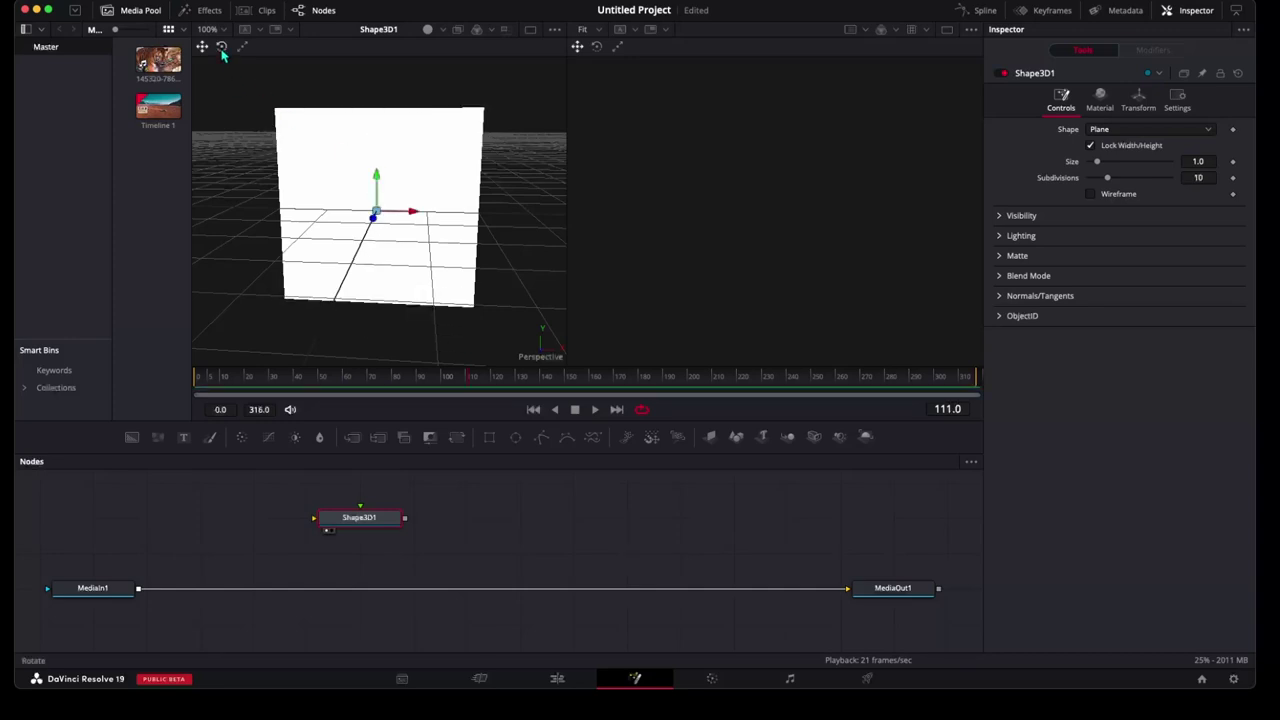
click(221, 46)
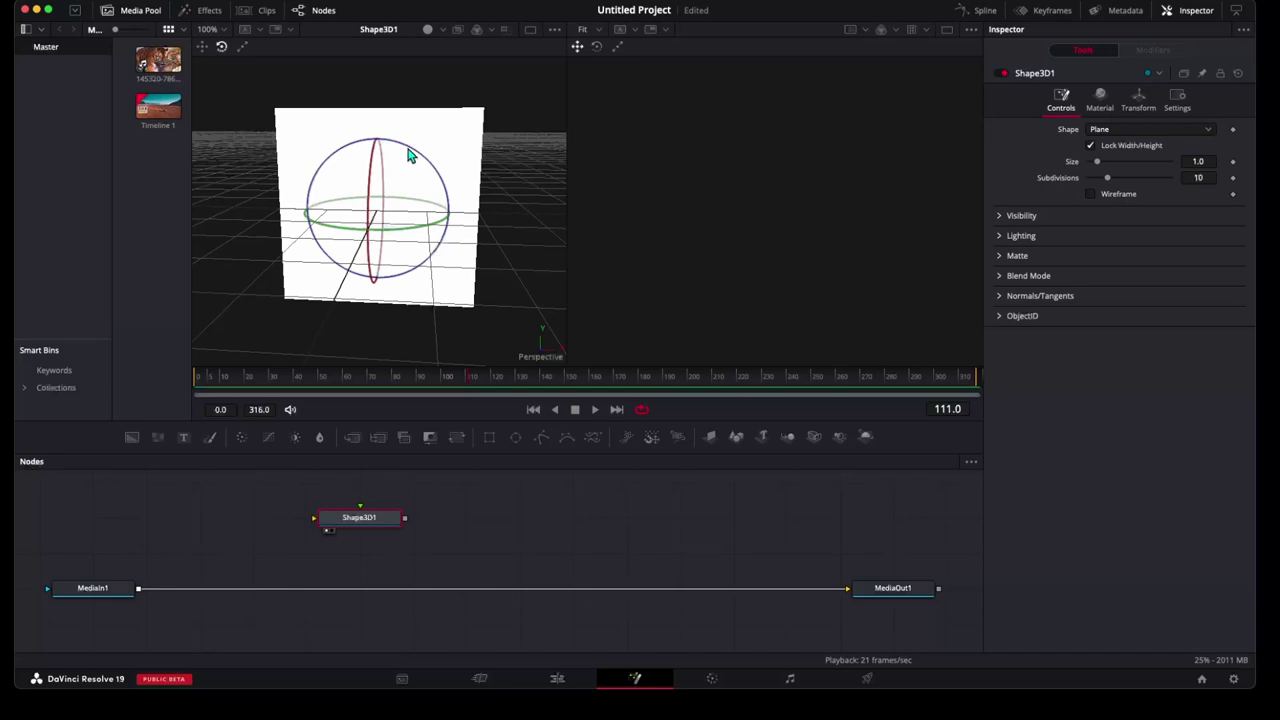
mouse_move(411, 157)
mouse_down()
mouse_move(328, 133)
mouse_move(283, 158)
mouse_move(280, 229)
mouse_up()
key(super+z)
Switch the shape to Cube, then Sphere with start angle about 26 and radius 0.39
click(1114, 129)
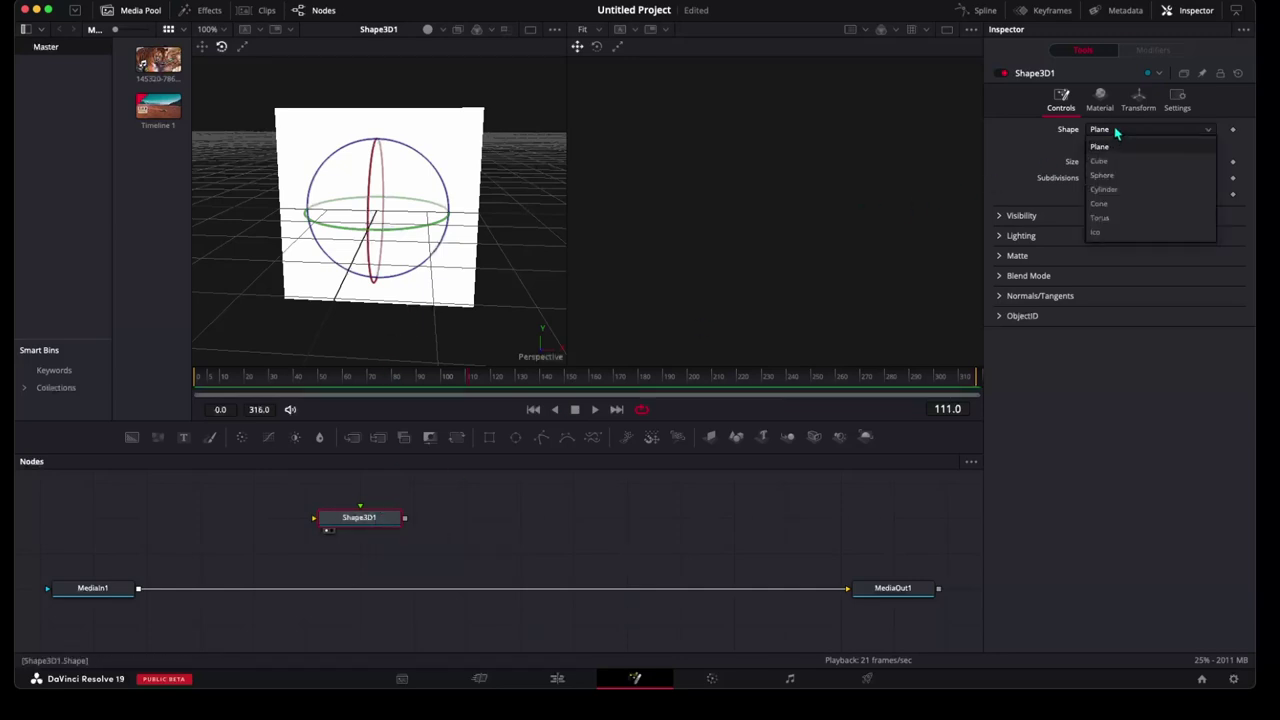
click(1115, 160)
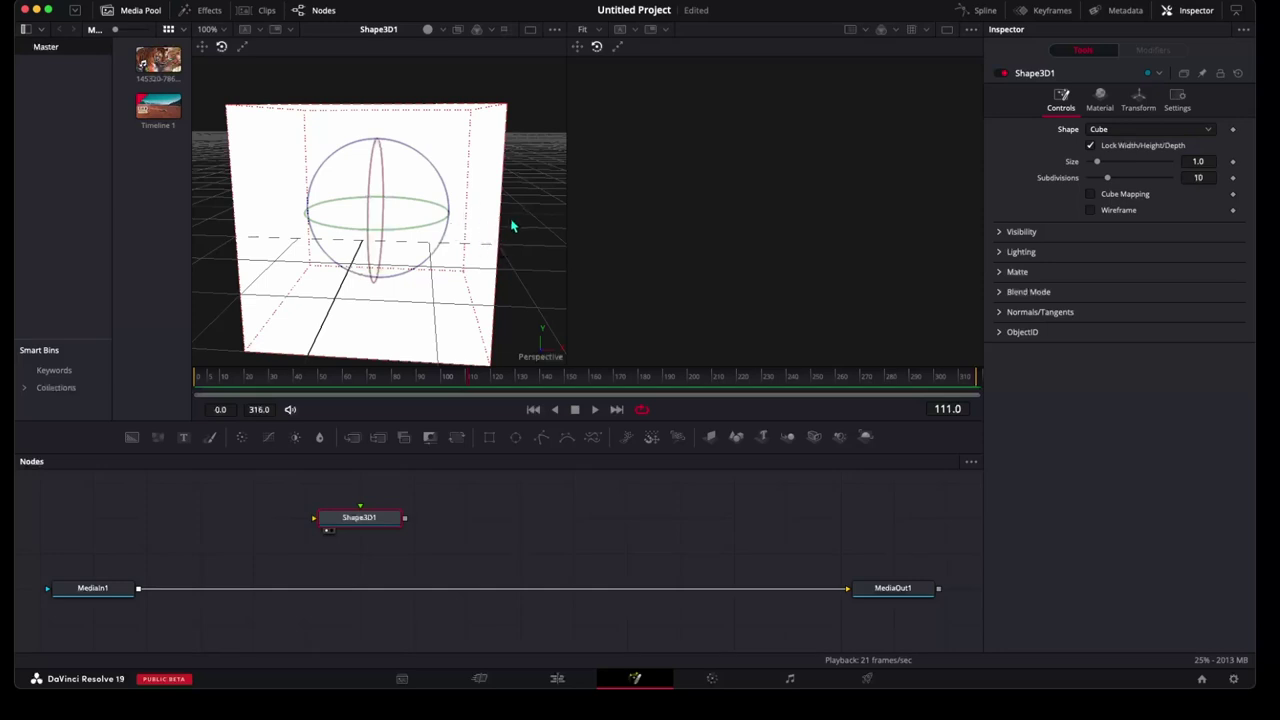
mouse_move(514, 226)
mouse_down()
mouse_move(392, 256)
mouse_move(506, 203)
mouse_move(447, 253)
mouse_move(400, 257)
mouse_move(486, 262)
mouse_up()
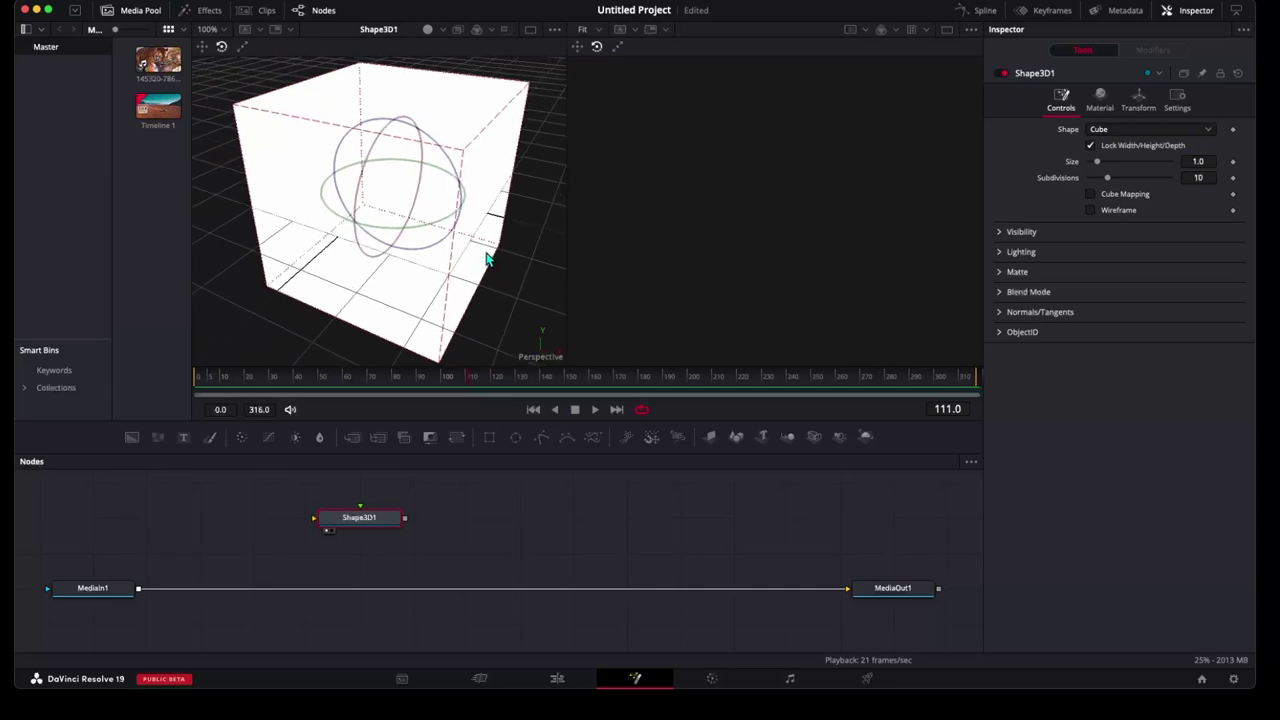
click(1128, 130)
click(1126, 176)
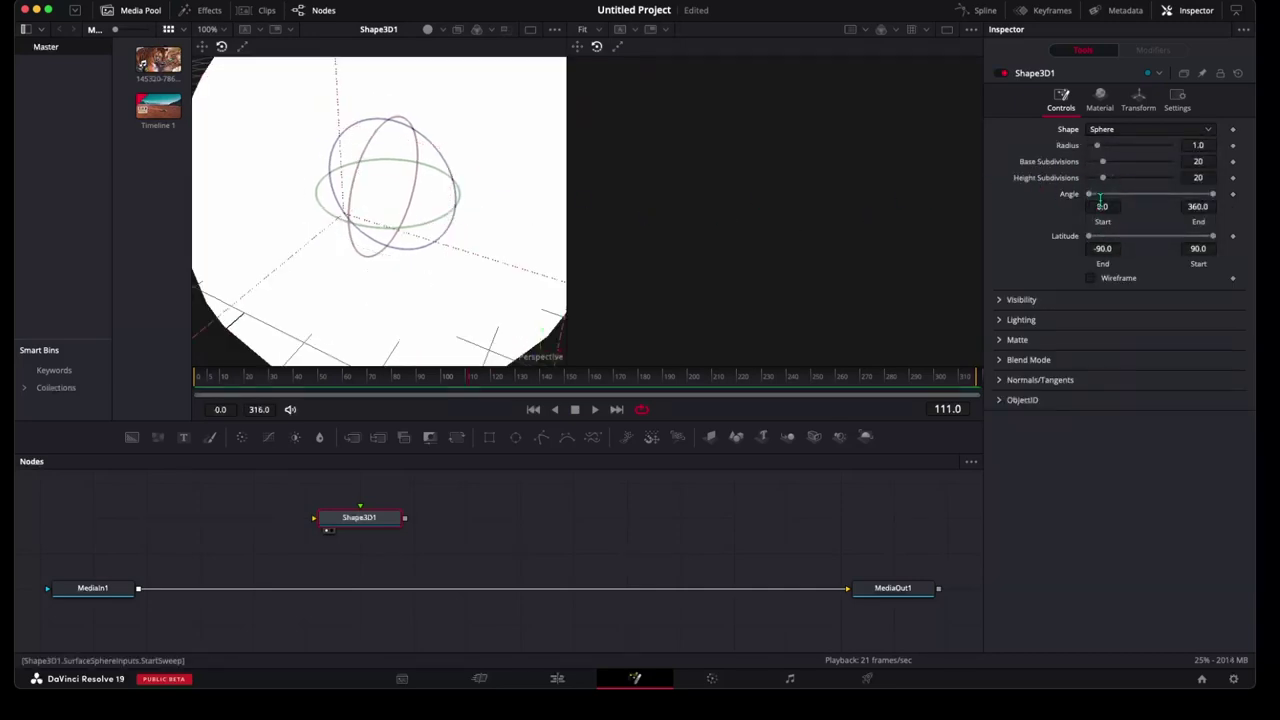
mouse_move(1089, 194)
mouse_down()
mouse_move(1175, 199)
mouse_move(1088, 204)
mouse_up()
drag(1097, 145, 1093, 146)
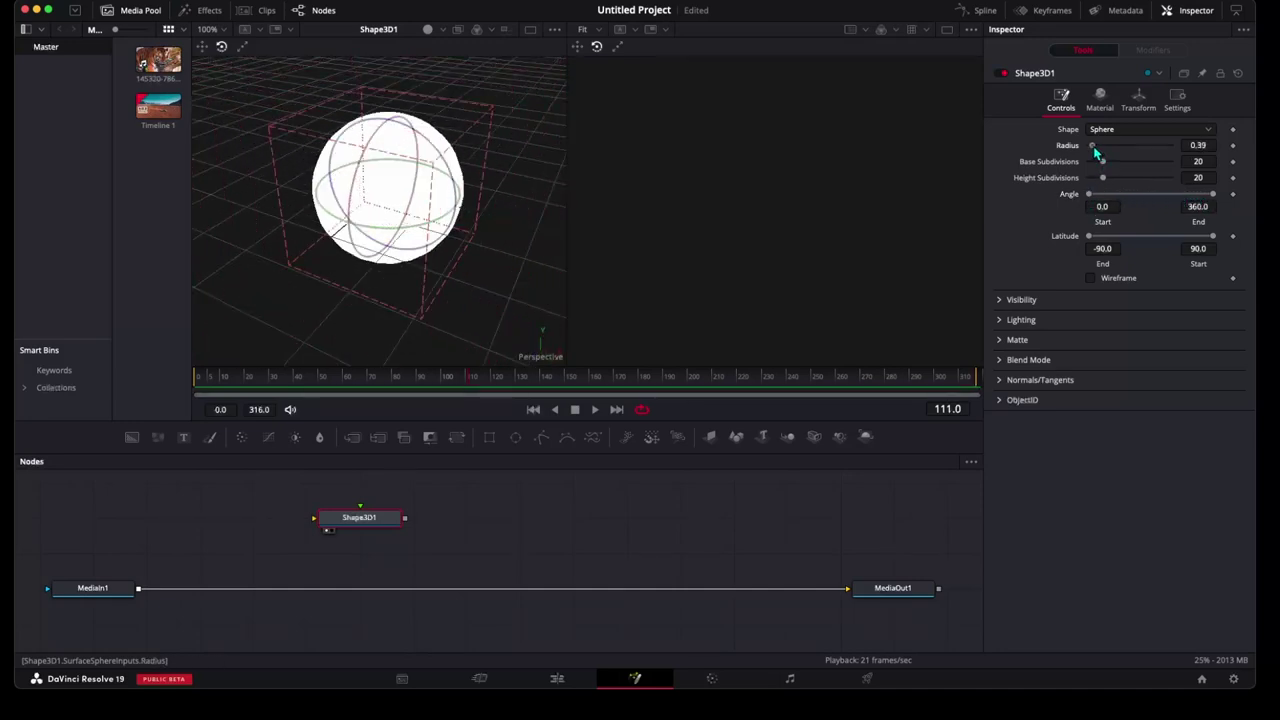
Change the shape to Cylinder, then delete the Shape3D1 node
click(1124, 131)
click(1127, 192)
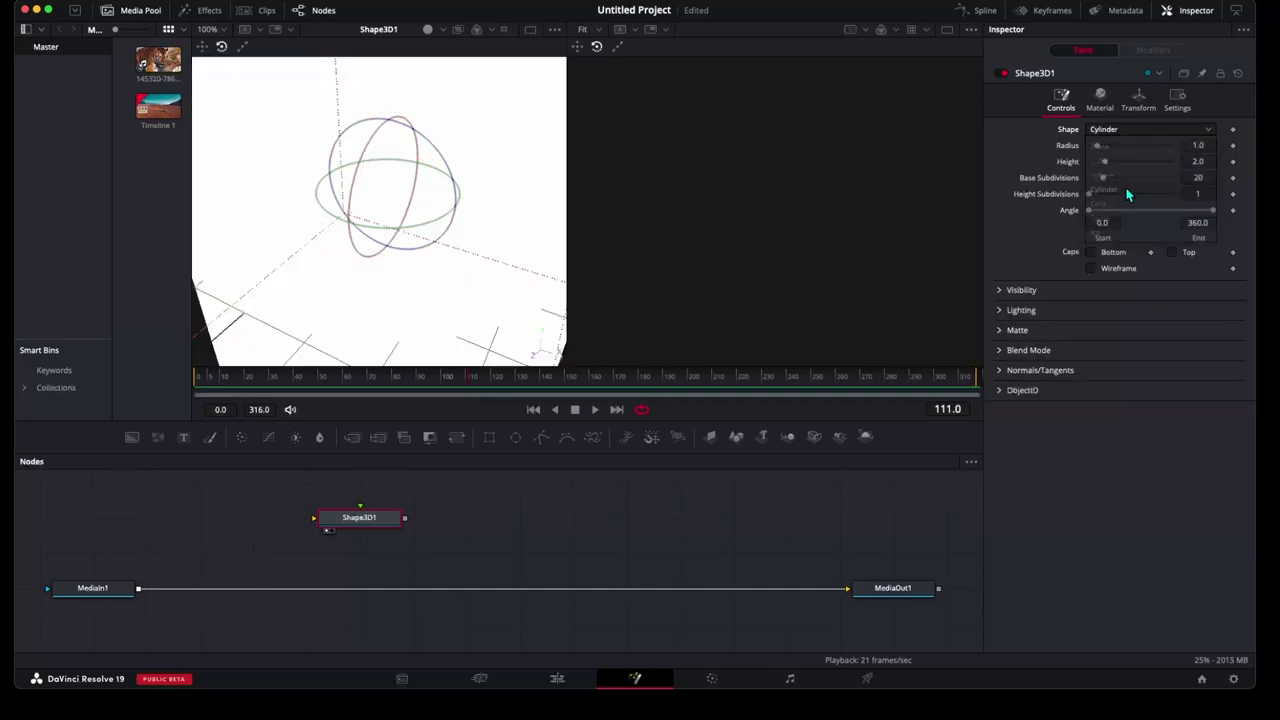
click(1119, 143)
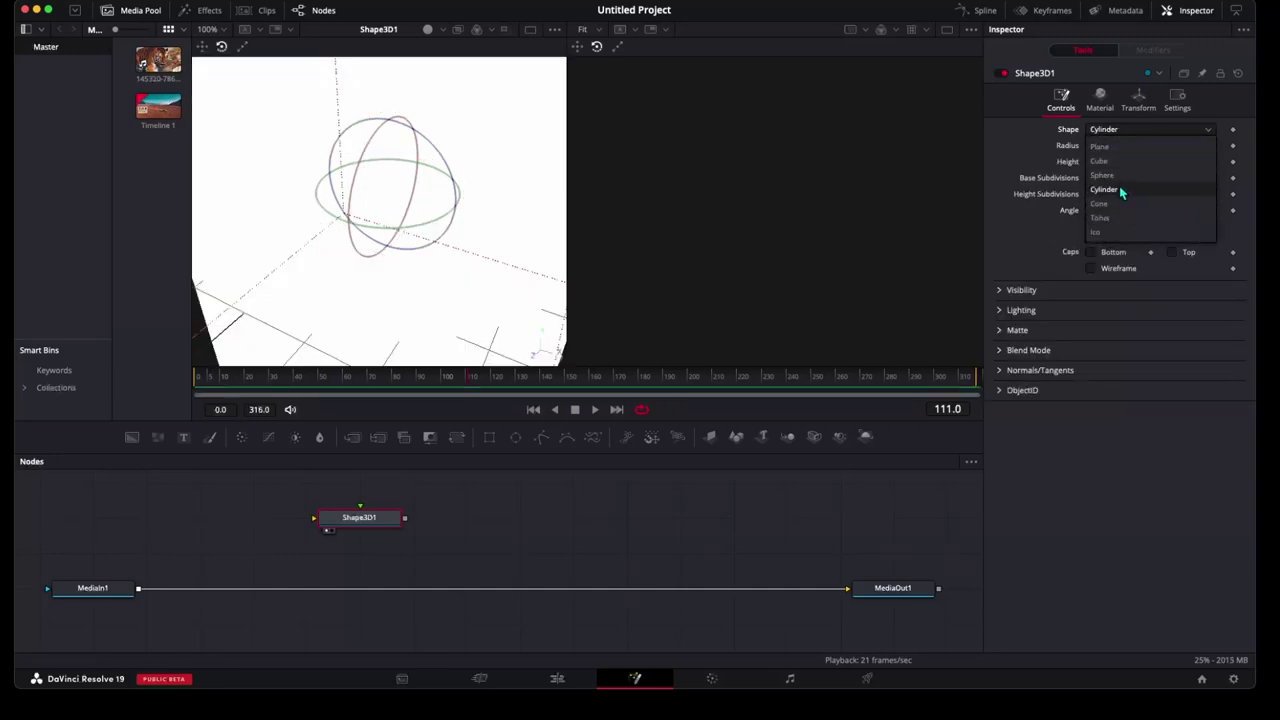
click(1121, 191)
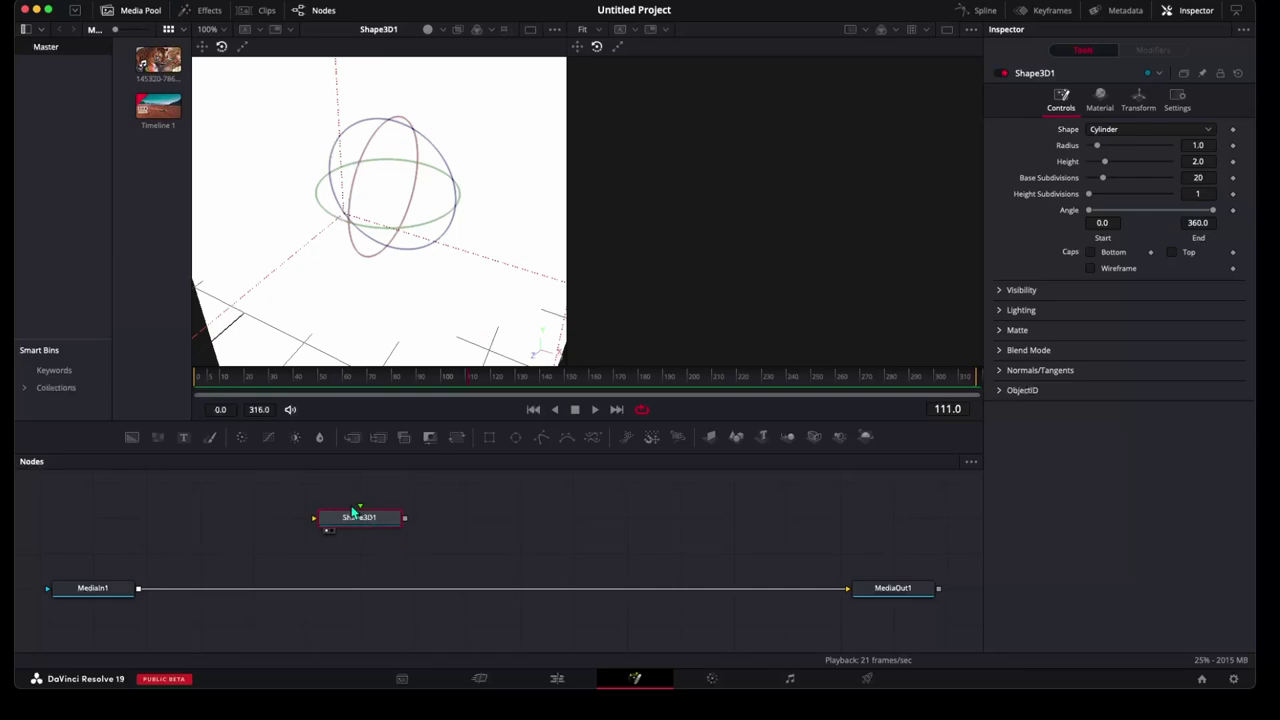
key(Delete)
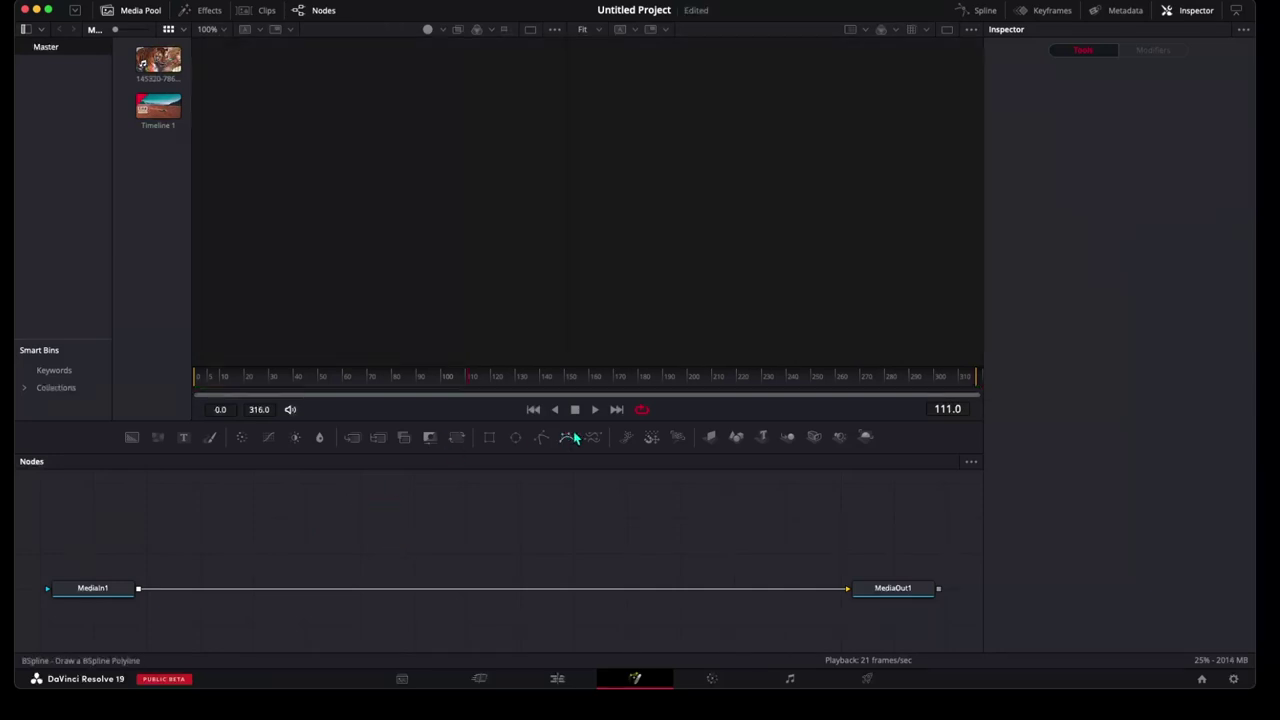
Add a Text 3D node and show Text3D1 in the 3D viewer
drag(763, 441, 333, 529)
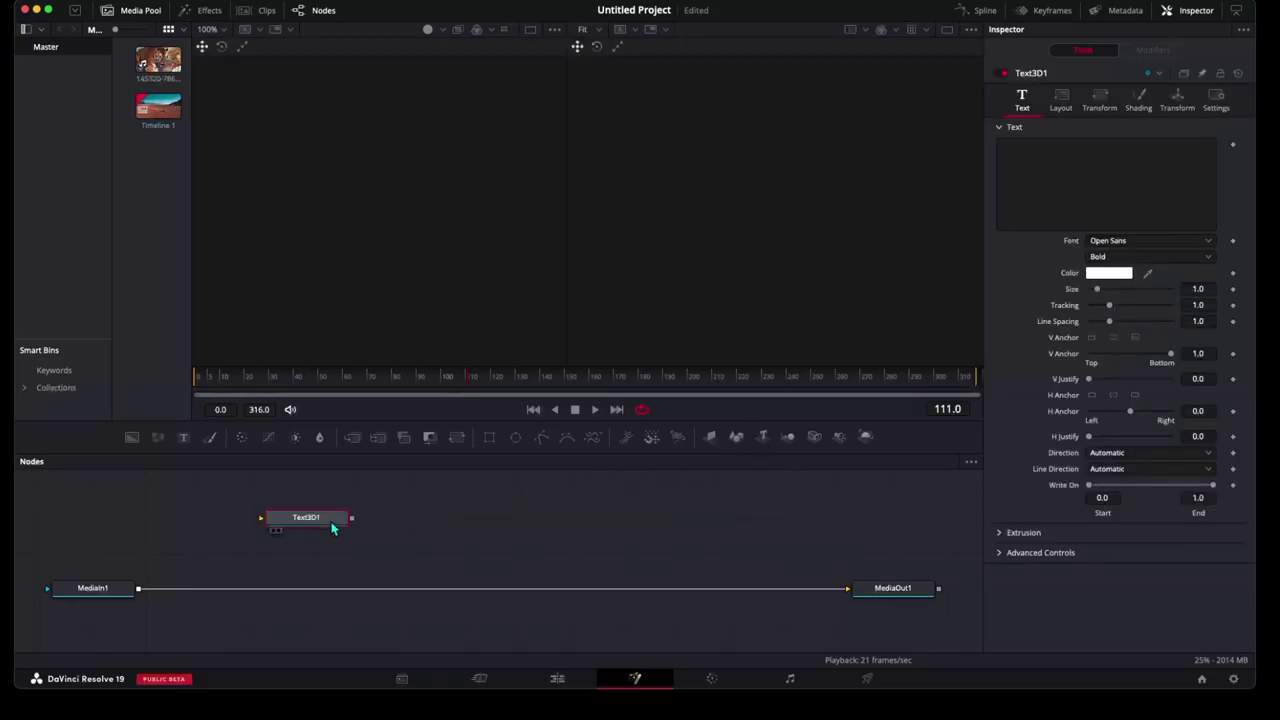
click(272, 530)
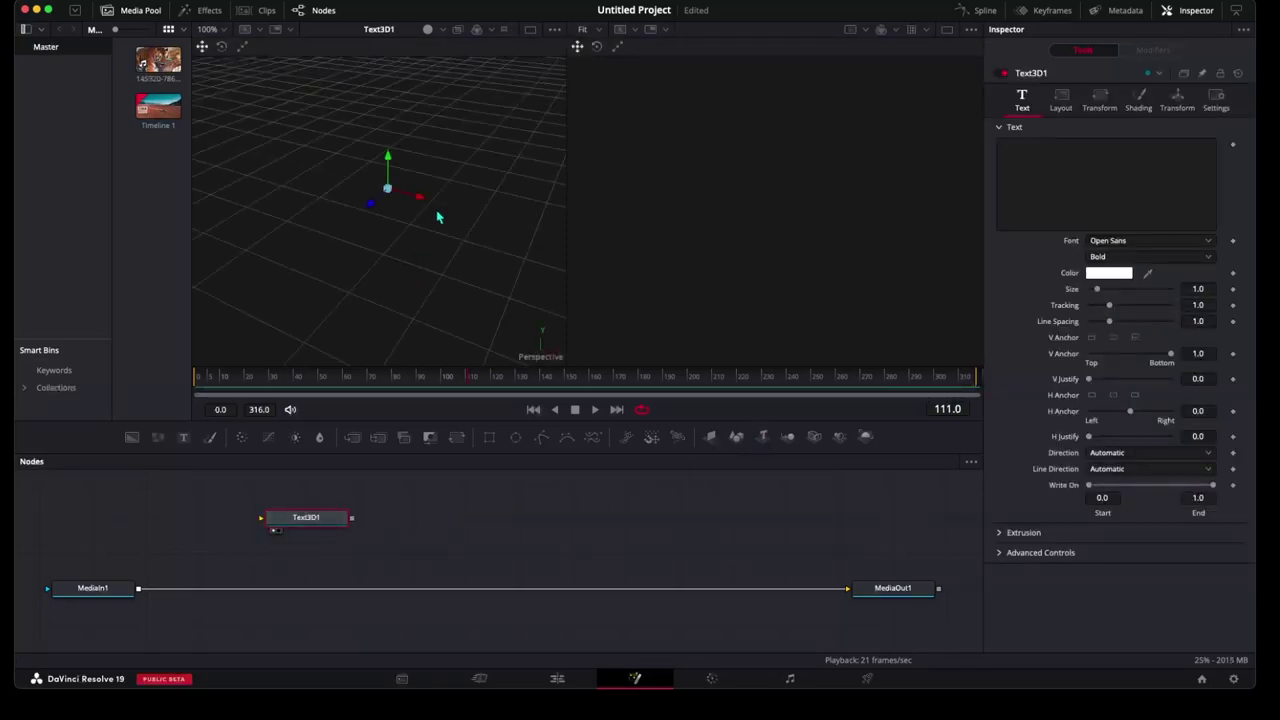
drag(437, 217, 424, 225)
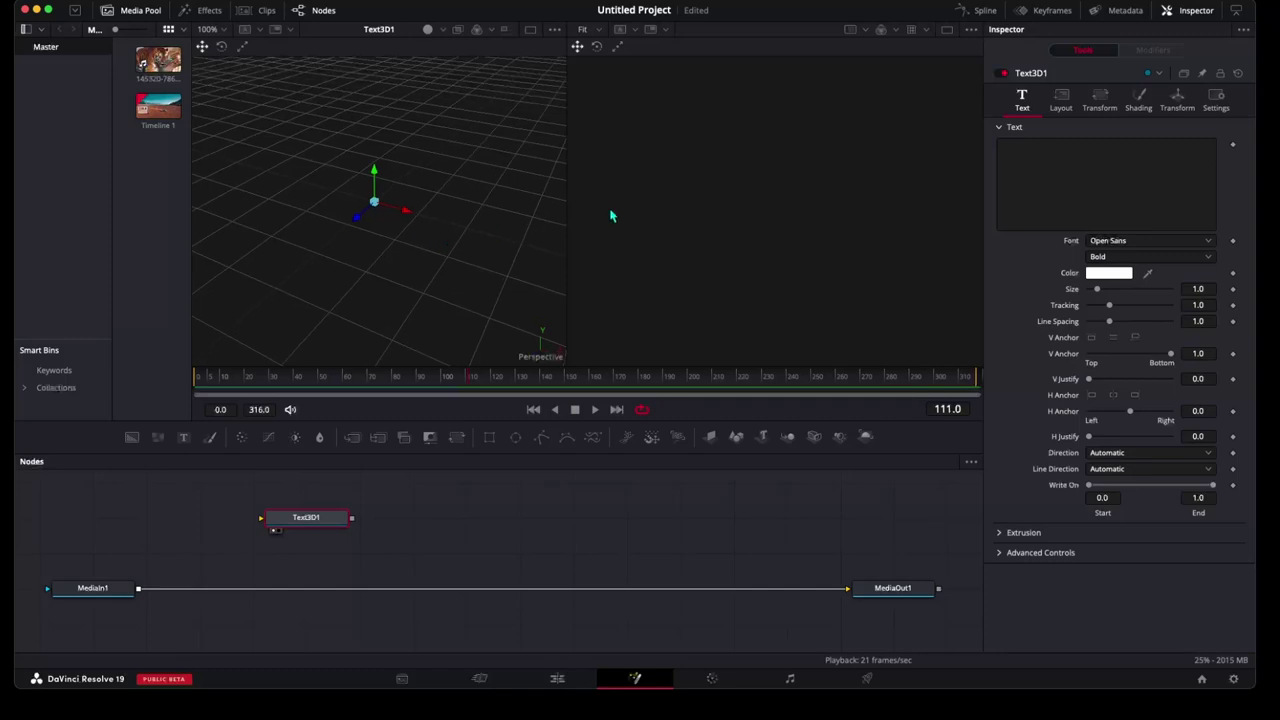
Enter 'Car' as the 3D text and inspect it from different angles
click(1045, 159)
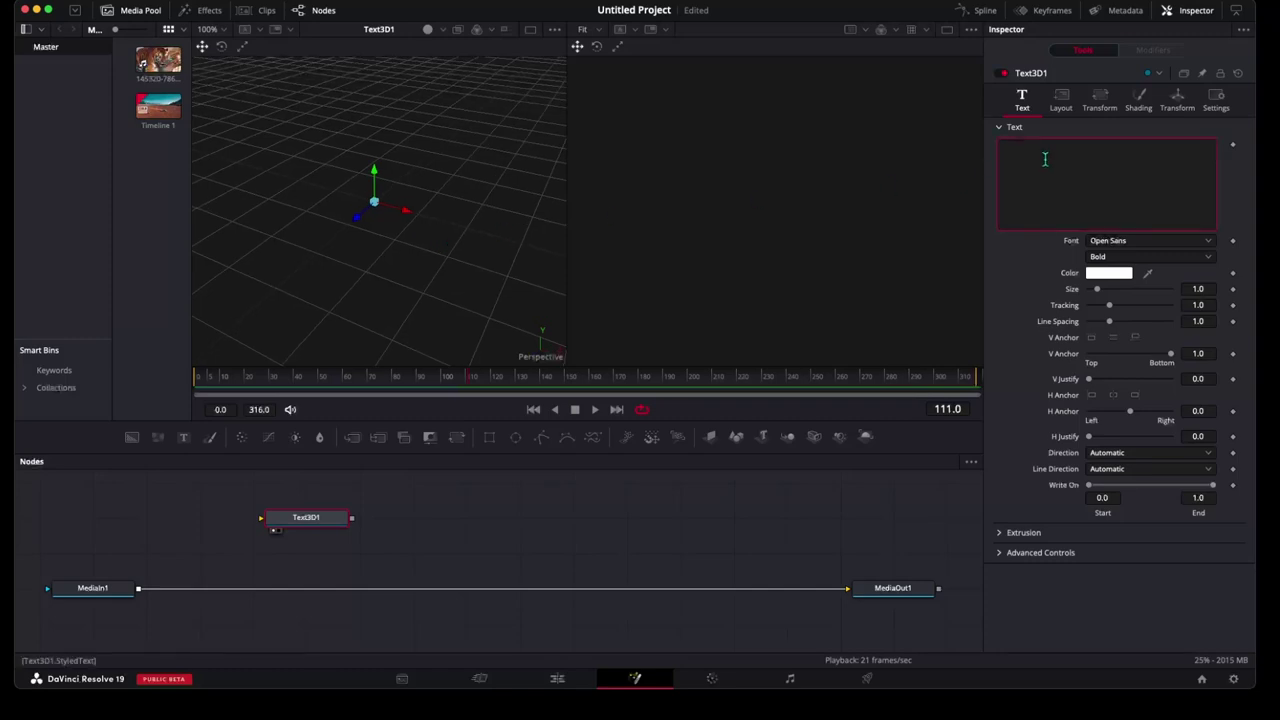
text(Car)
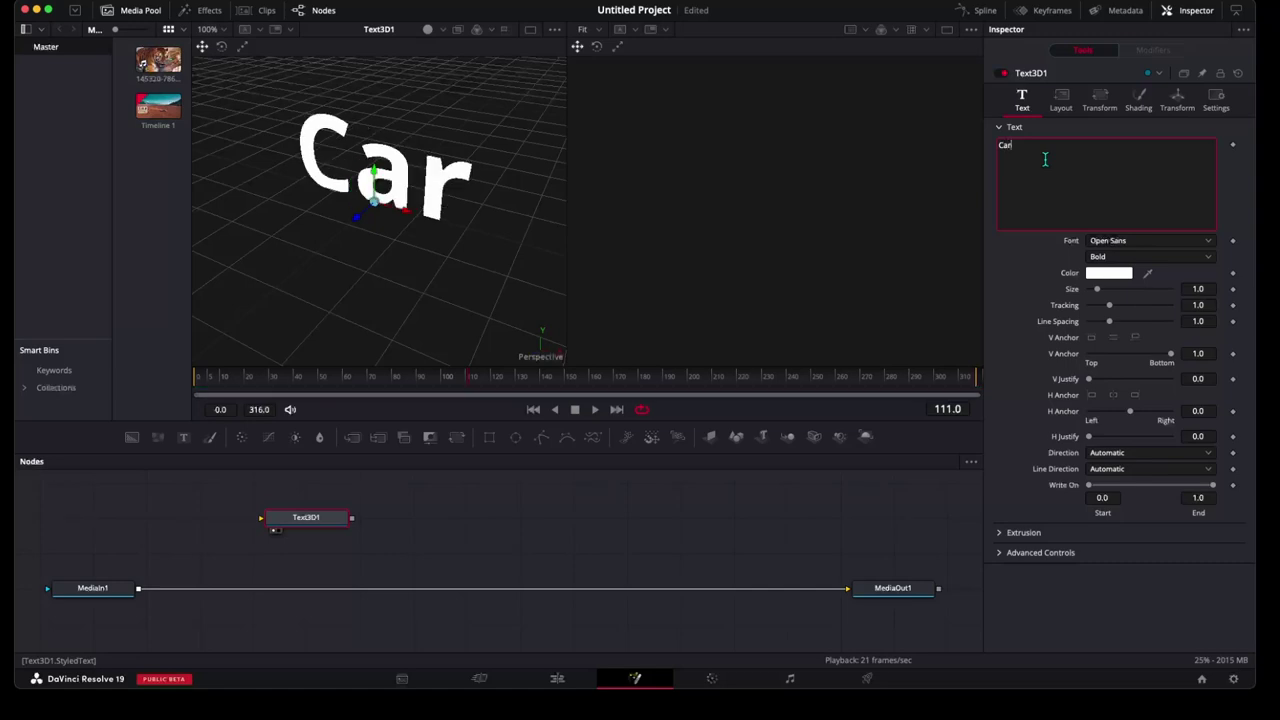
click(457, 264)
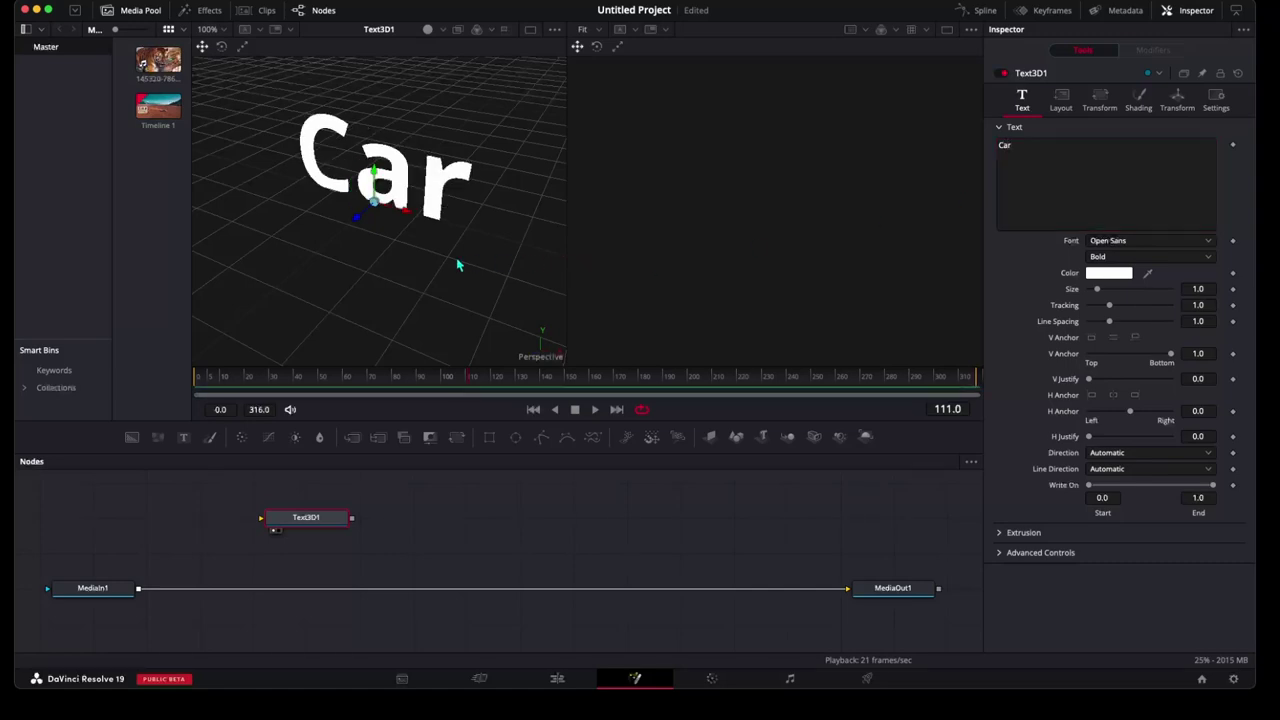
drag(476, 252, 455, 273)
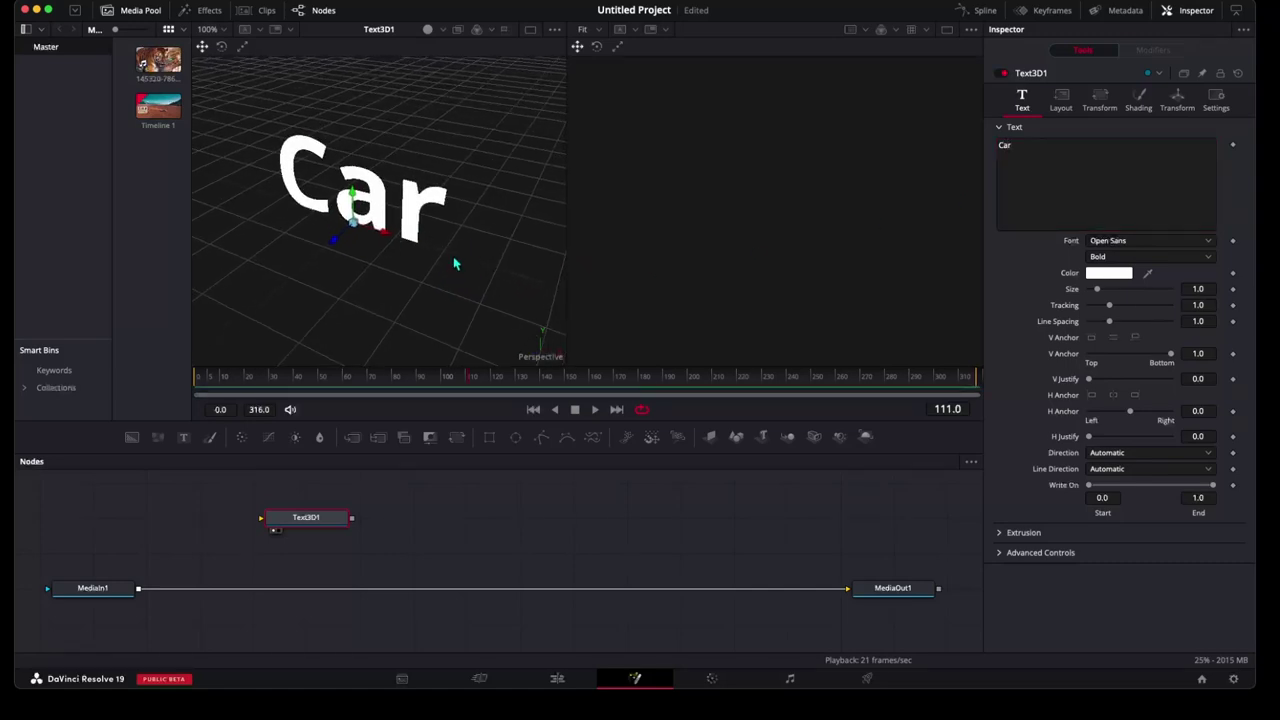
mouse_move(476, 260)
mouse_down()
mouse_move(479, 244)
mouse_move(278, 307)
mouse_move(371, 283)
mouse_move(453, 223)
mouse_move(335, 277)
mouse_move(449, 249)
mouse_up()
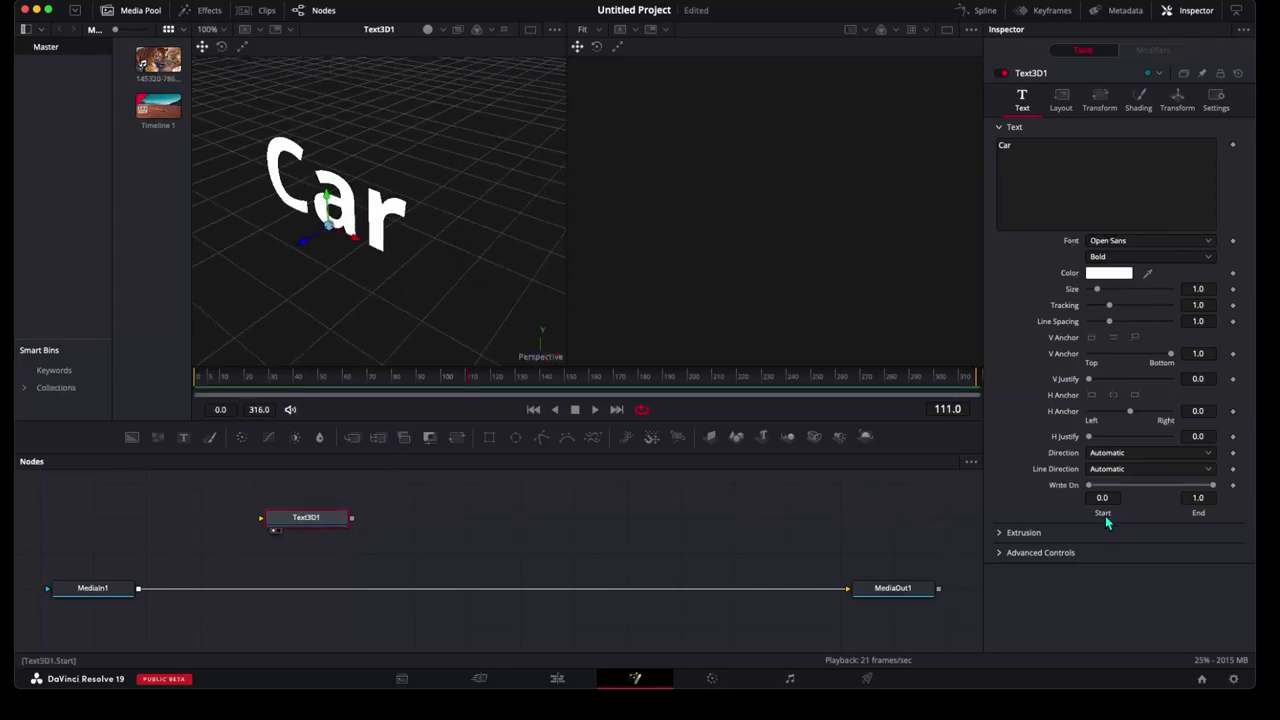
Set the Car text's extrusion depth to 0.074 and move Text3D1 further right
click(1001, 536)
scroll(1022, 505, down, 1)
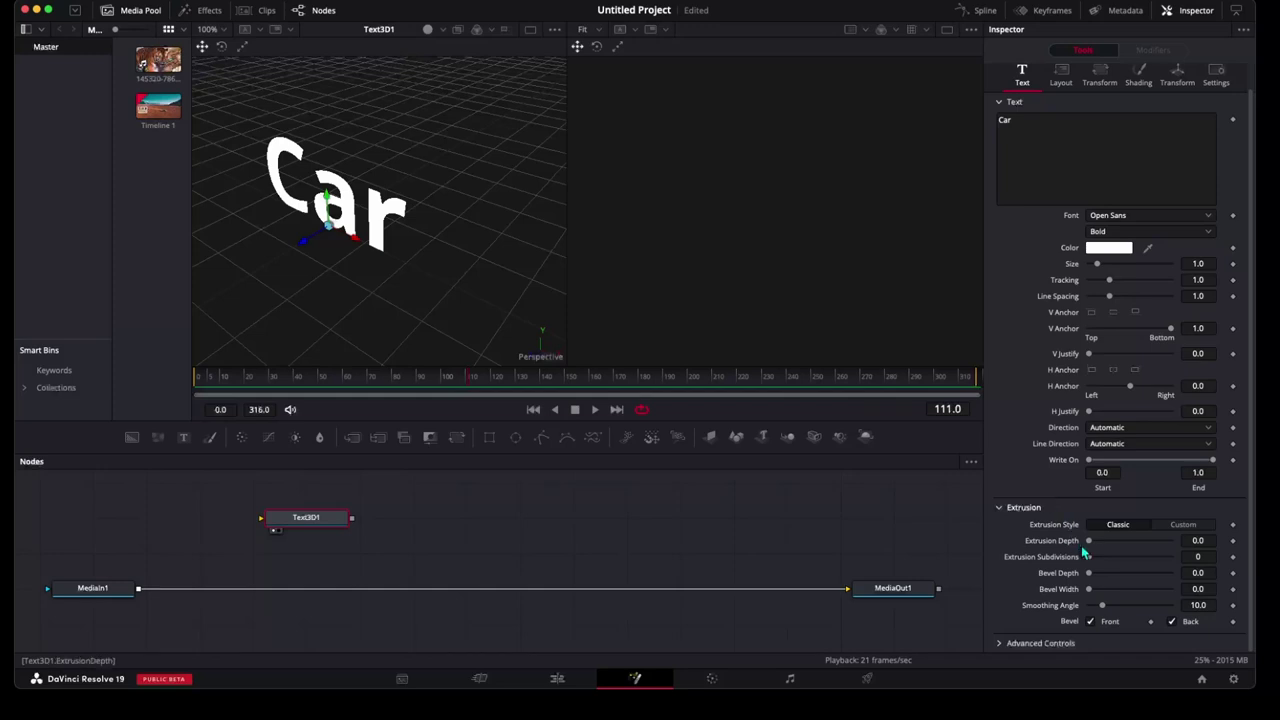
drag(1090, 548, 1104, 543)
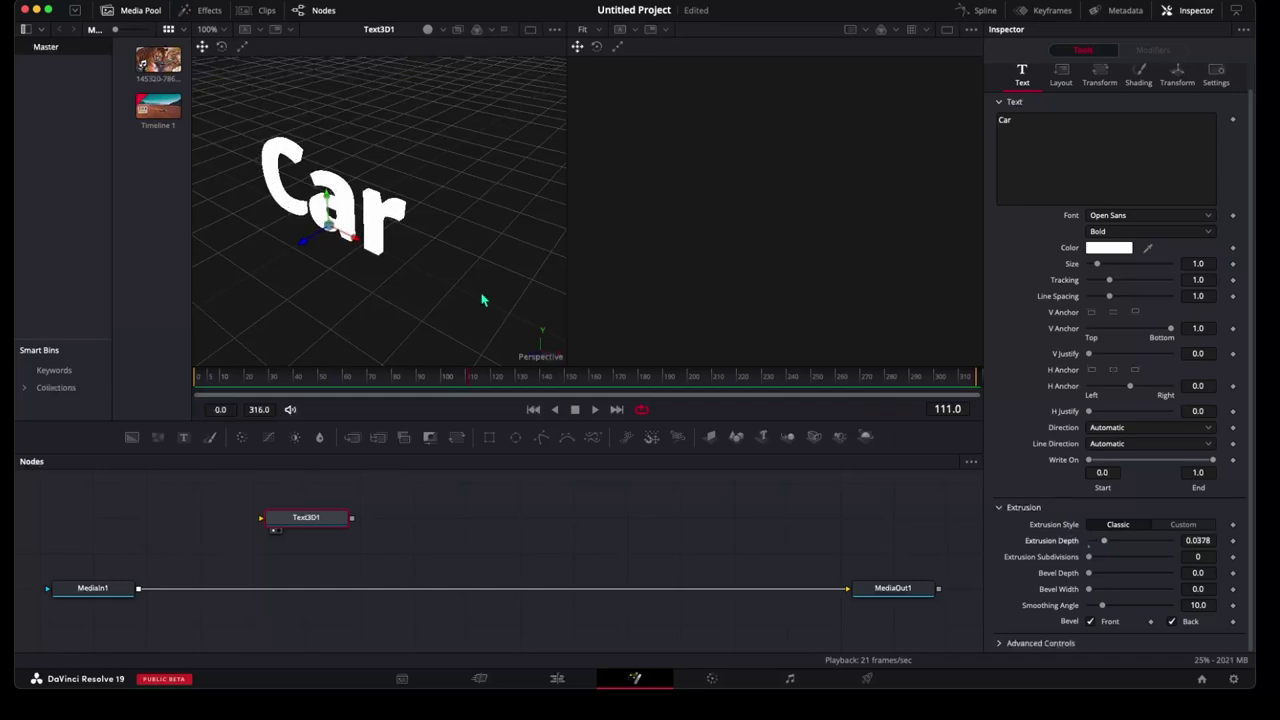
drag(456, 242, 540, 240)
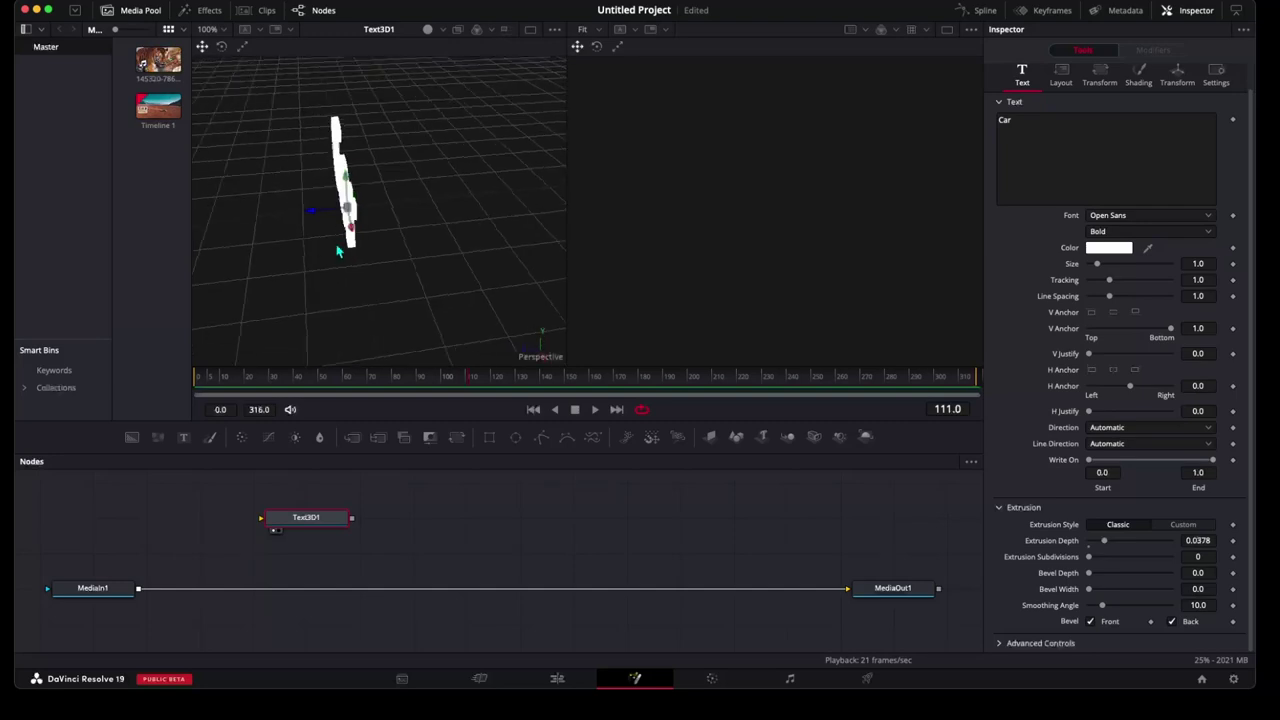
drag(1104, 541, 1116, 541)
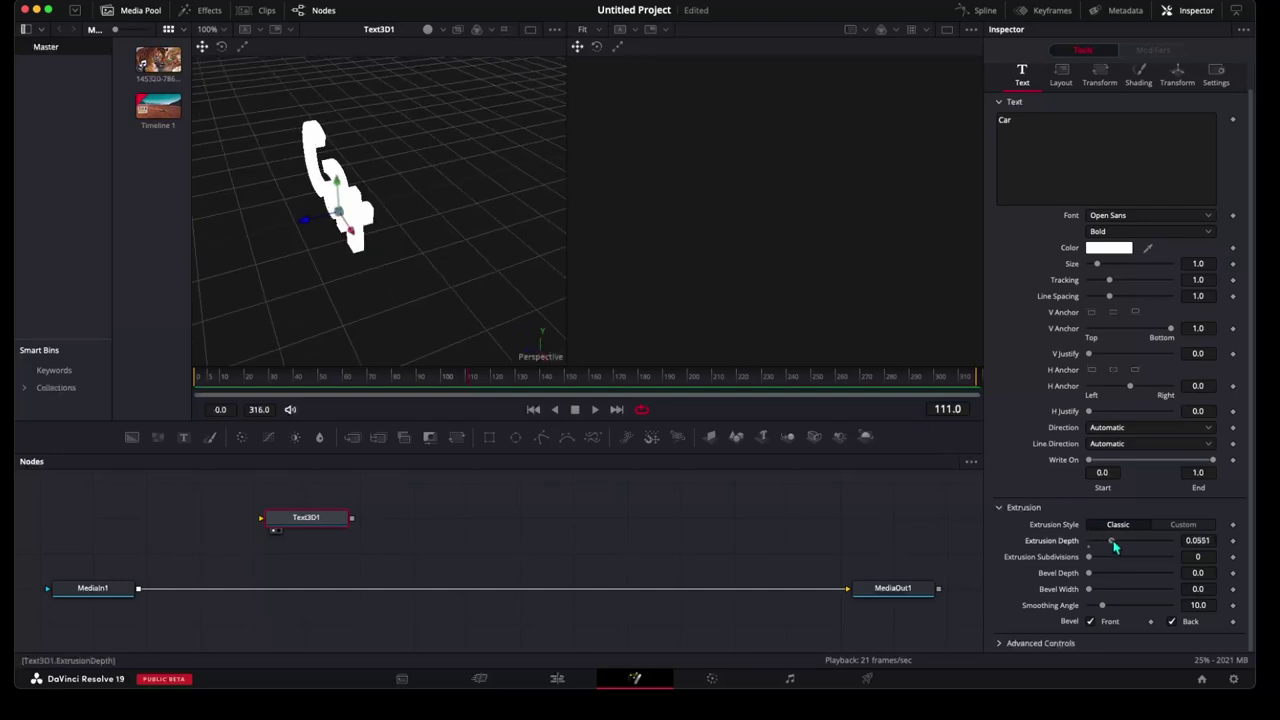
mouse_move(400, 246)
mouse_down()
mouse_move(658, 218)
mouse_move(724, 244)
mouse_move(645, 200)
mouse_up()
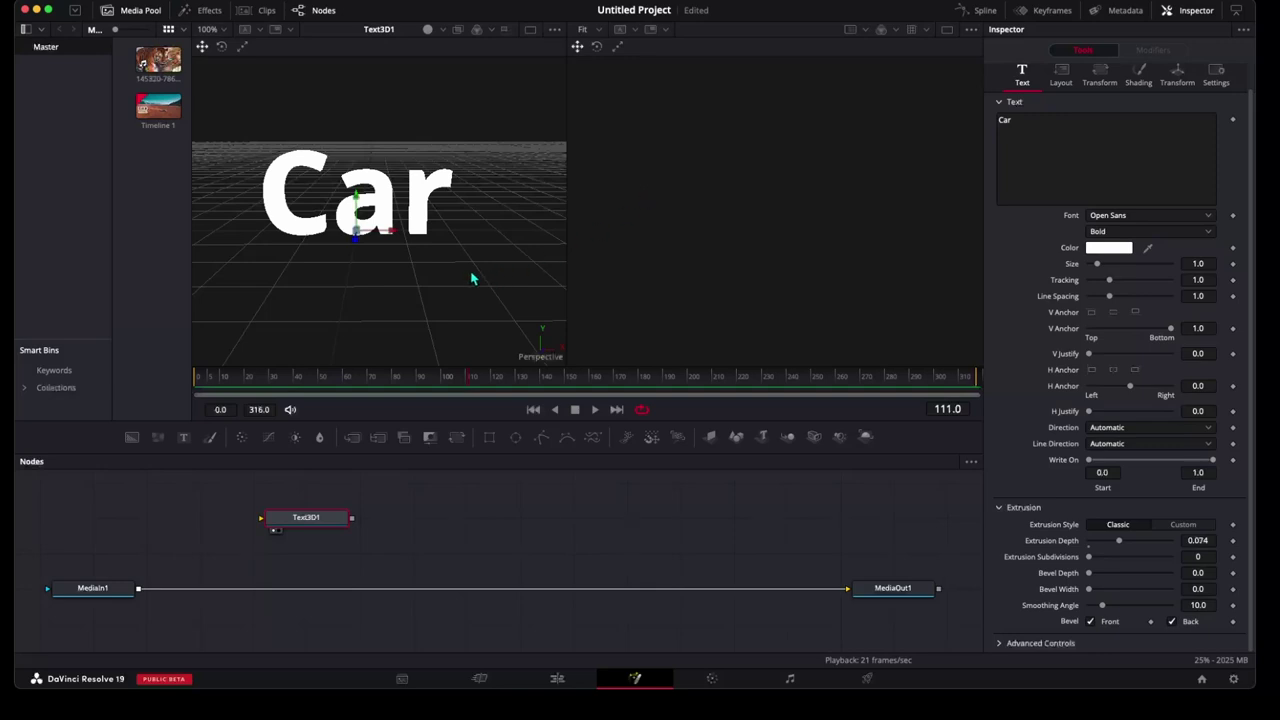
drag(320, 520, 427, 520)
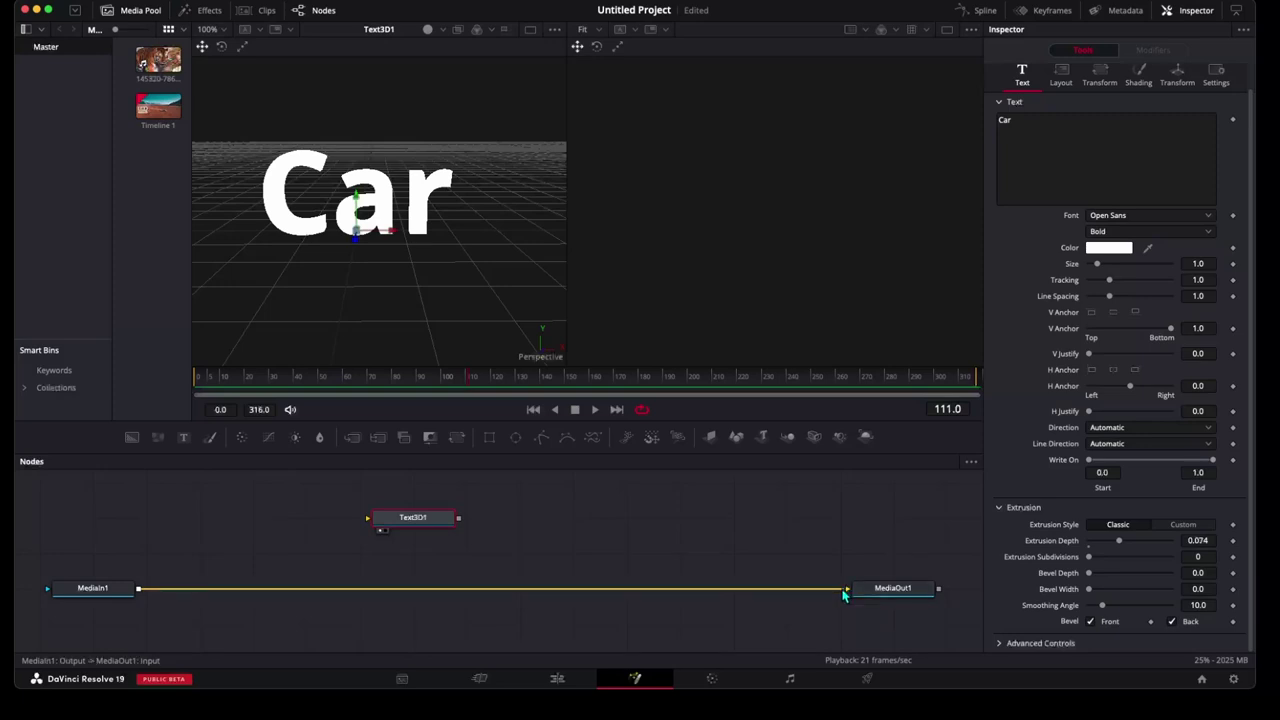
Delete the MediaIn1–MediaOut1 link and attempt wiring Text3D1 into MediaOut1
drag(847, 590, 838, 620)
drag(458, 517, 838, 611)
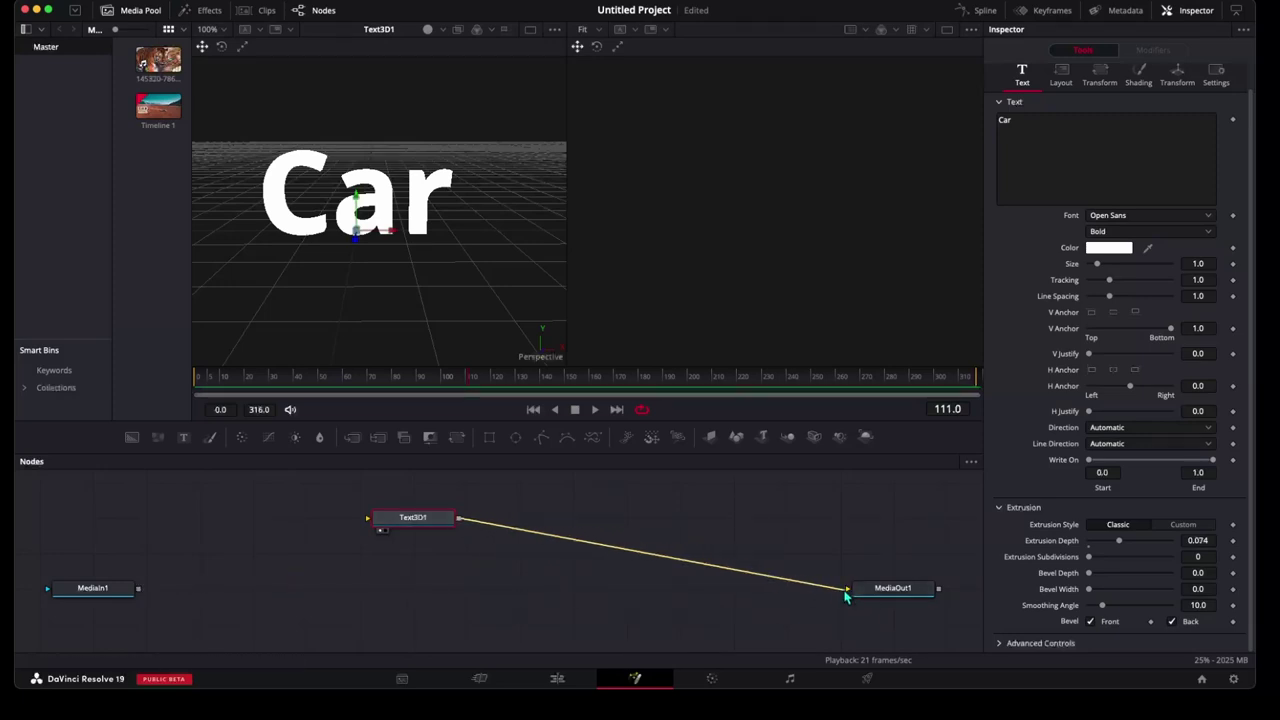
drag(458, 517, 849, 592)
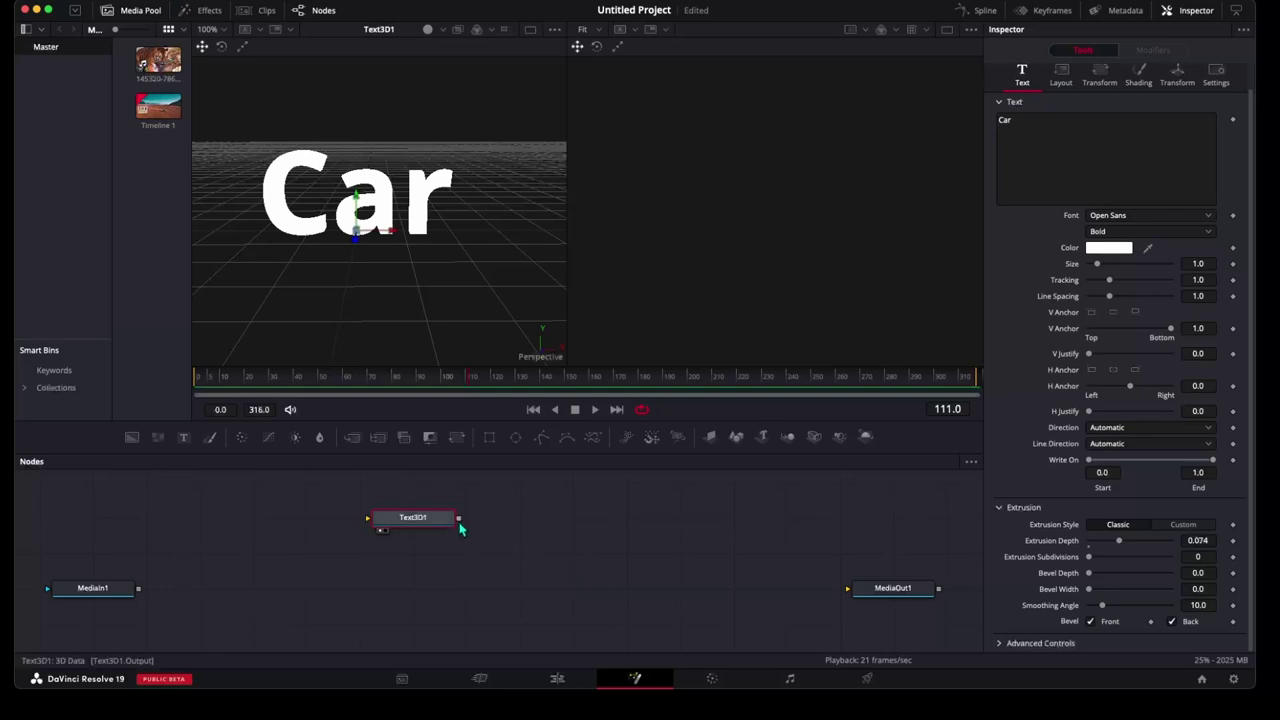
drag(458, 517, 850, 593)
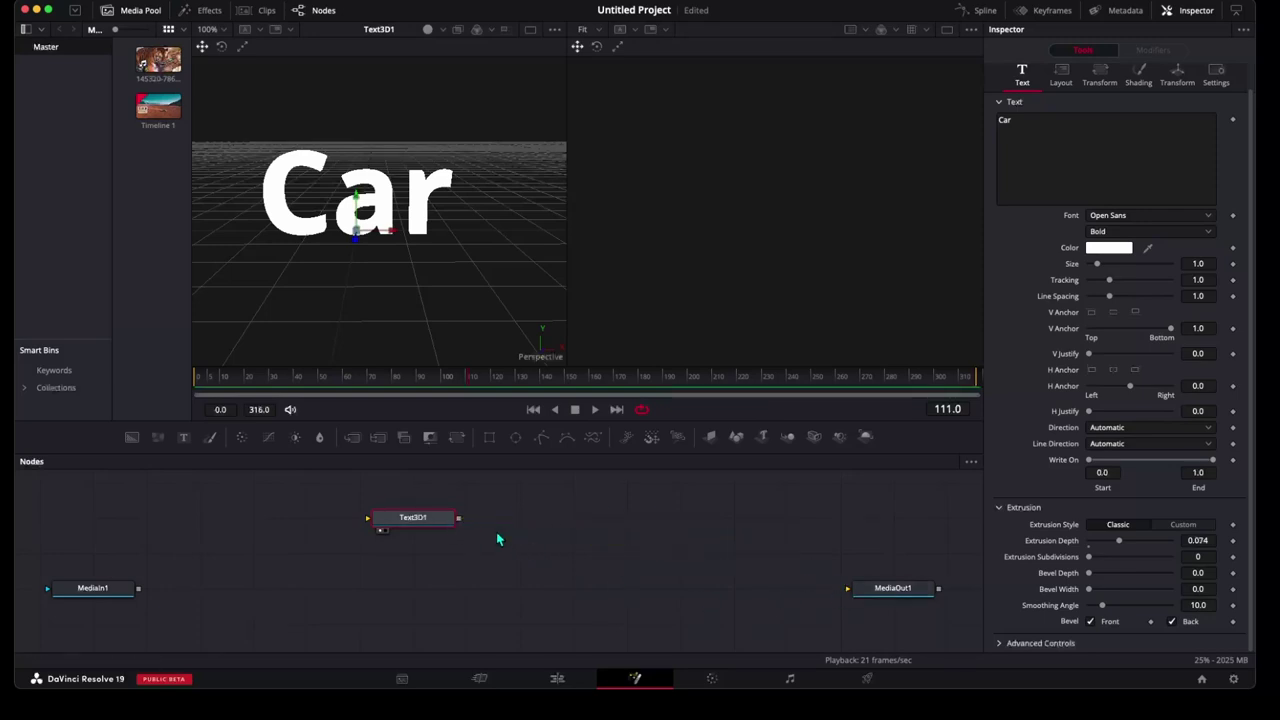
Add a Renderer3D1 node fed by Text3D1 and reconnect MediaIn1 to MediaOut1
mouse_move(458, 517)
mouse_down()
mouse_move(666, 516)
mouse_move(849, 593)
mouse_up()
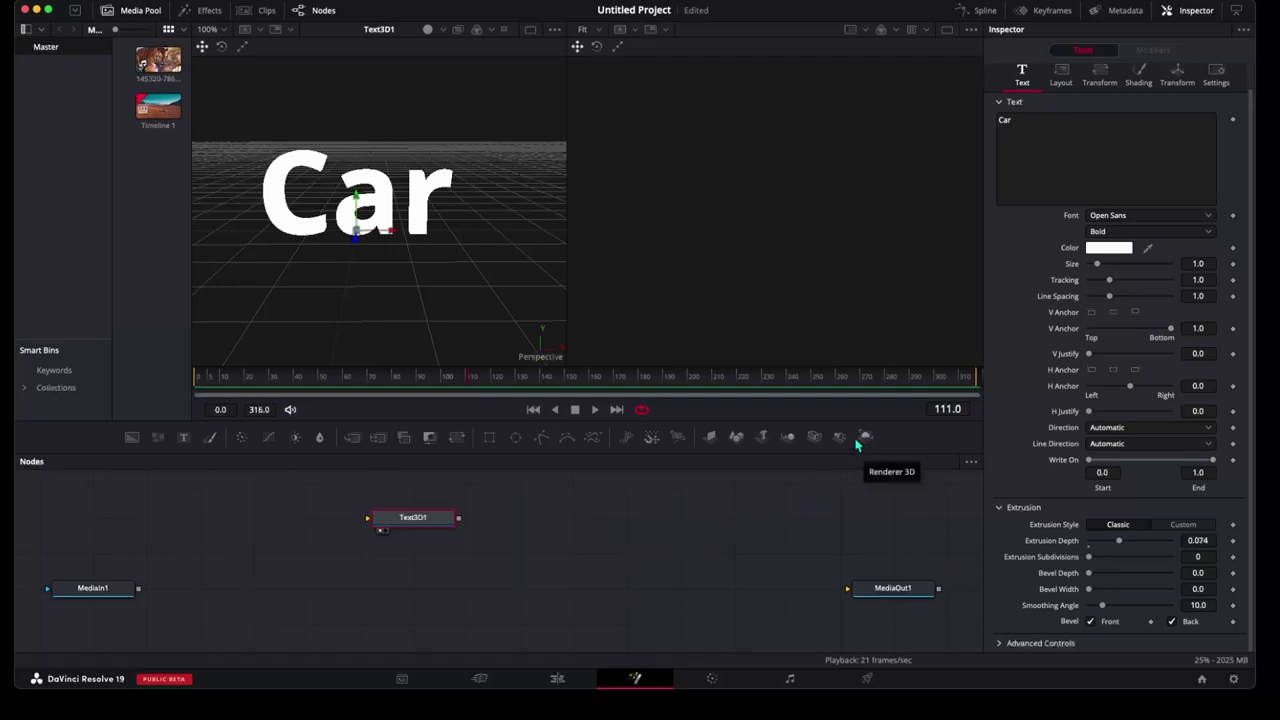
mouse_move(866, 437)
mouse_down()
mouse_move(555, 523)
mouse_move(868, 453)
mouse_up()
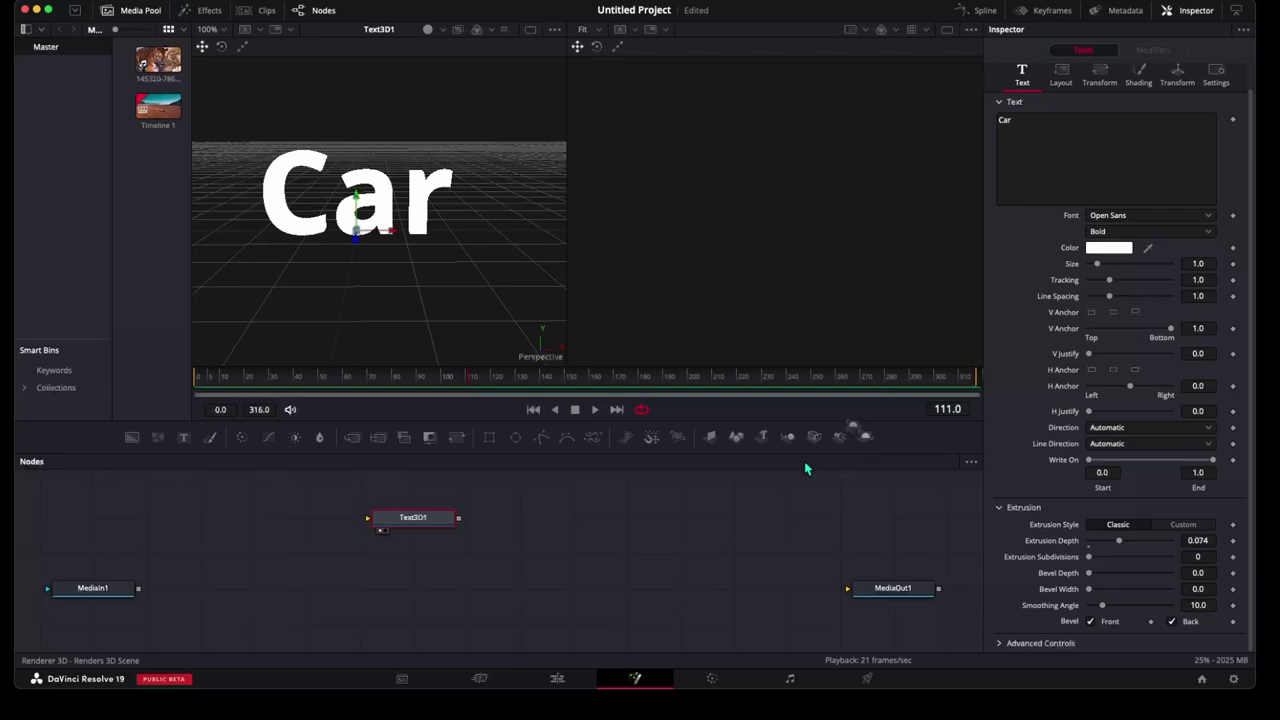
drag(138, 588, 847, 590)
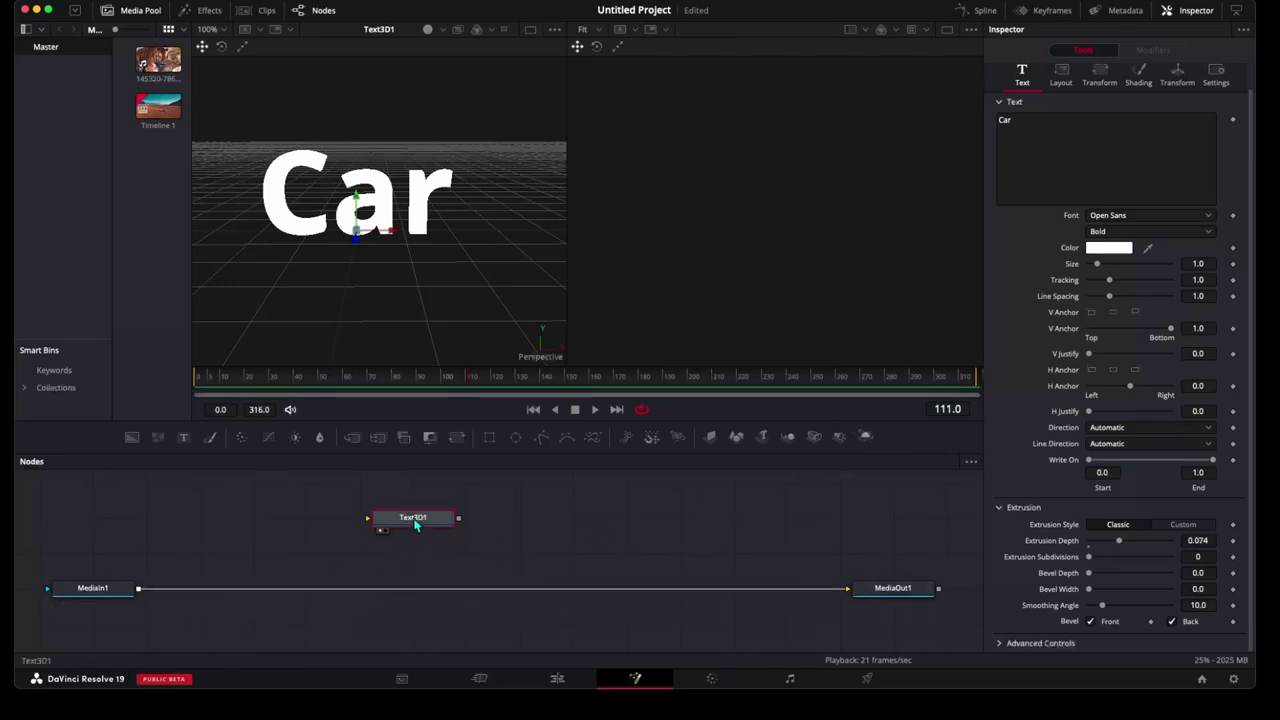
drag(416, 525, 161, 622)
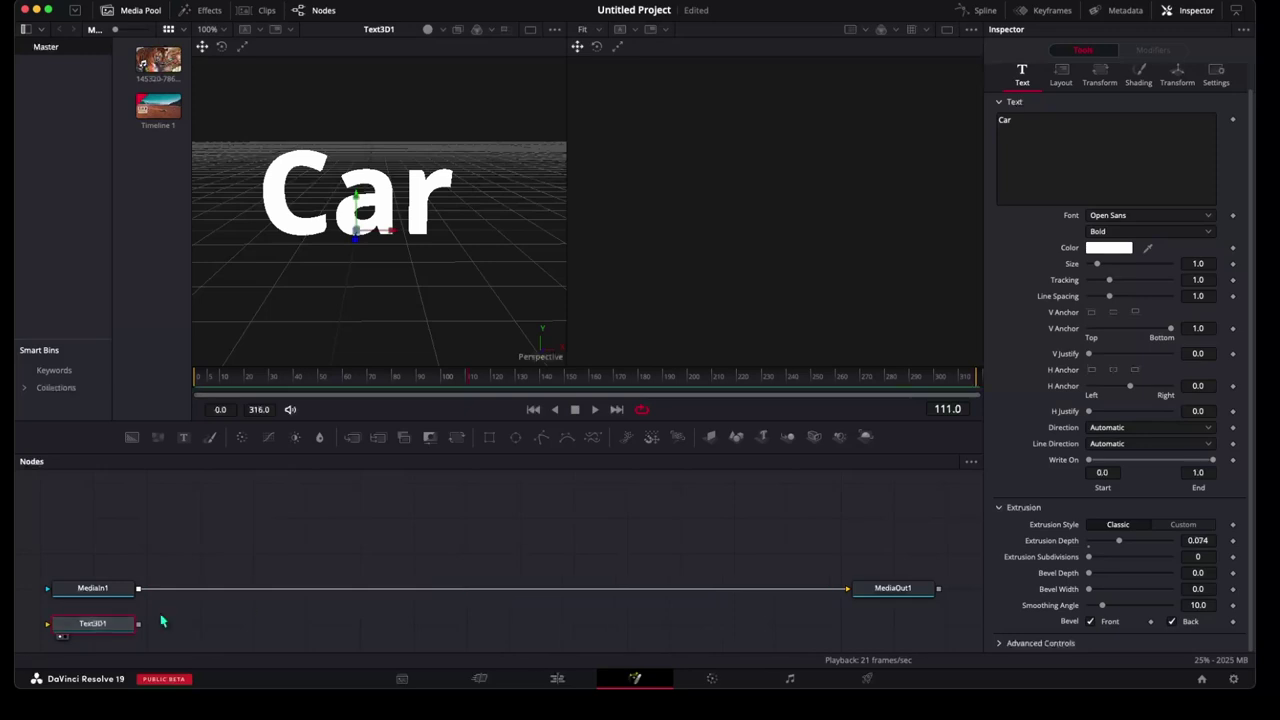
key(super+z)
mouse_move(857, 436)
mouse_down()
mouse_move(681, 555)
mouse_move(507, 528)
mouse_up()
drag(404, 518, 476, 524)
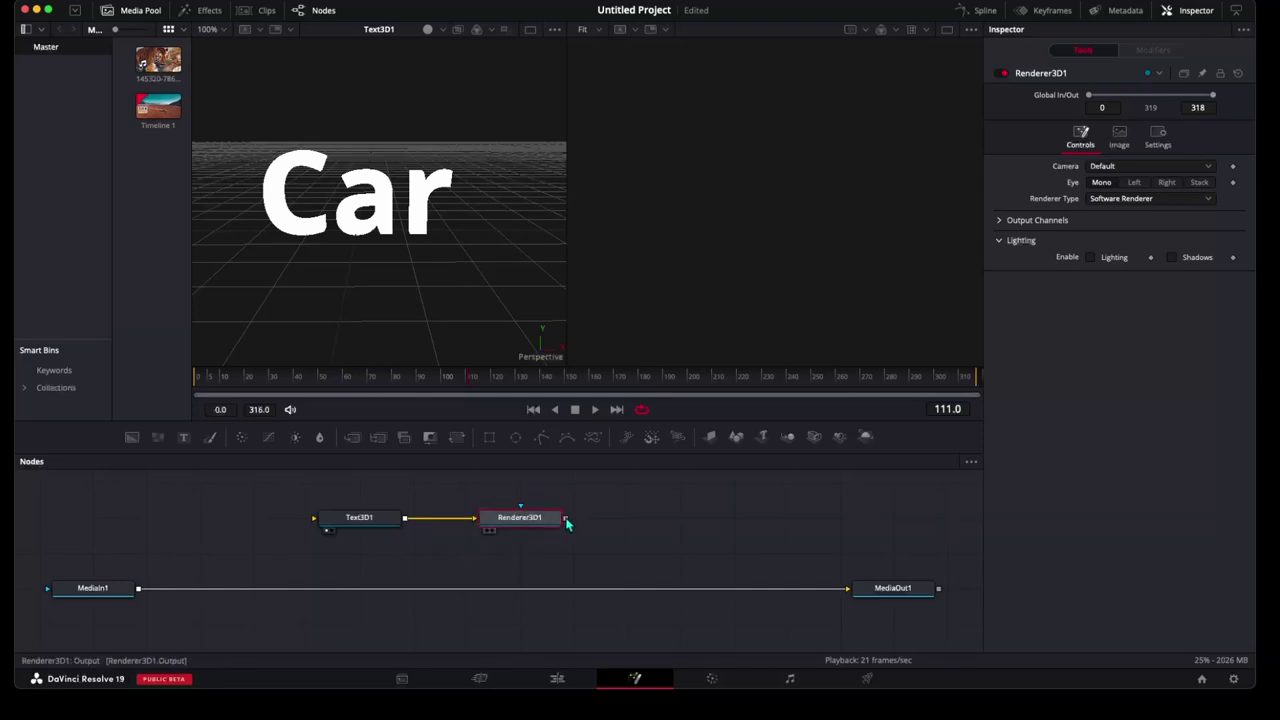
Briefly wire Renderer3D1 into MediaOut1, then restore the MediaIn1–MediaOut1 link
mouse_move(565, 519)
mouse_down()
mouse_move(529, 596)
mouse_move(568, 520)
mouse_up()
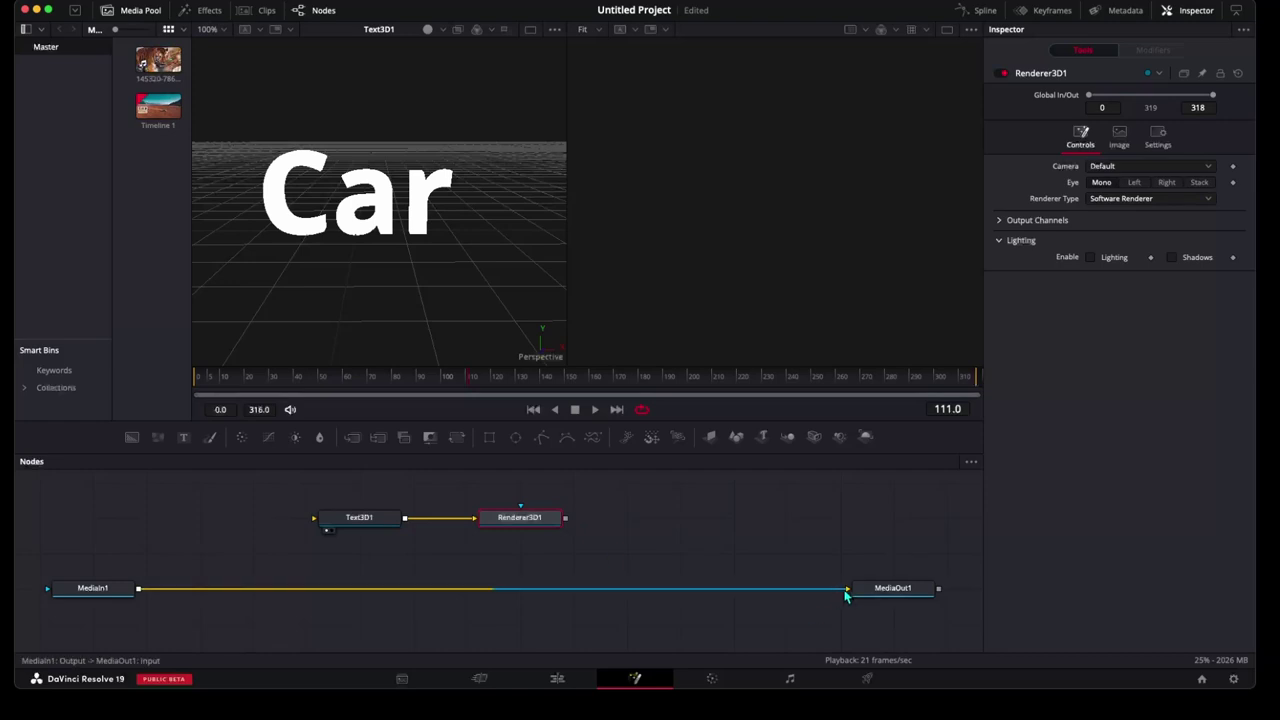
drag(845, 596, 618, 552)
drag(566, 519, 848, 588)
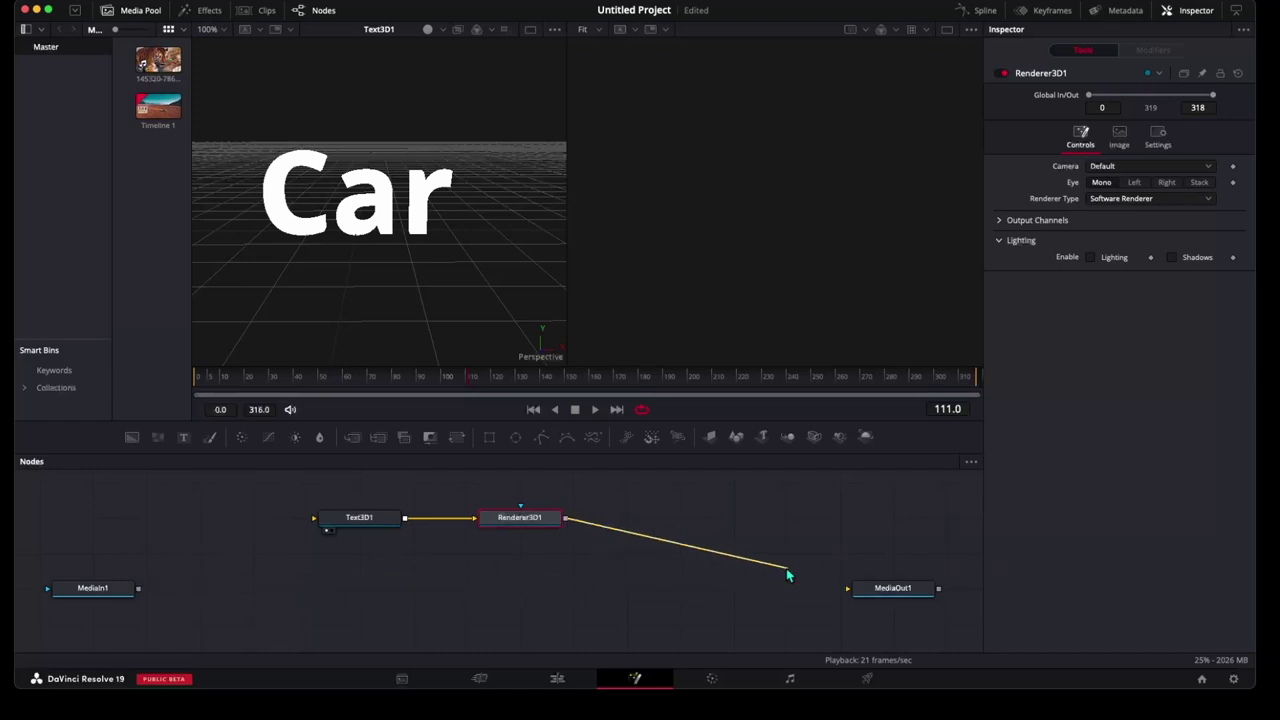
click(865, 603)
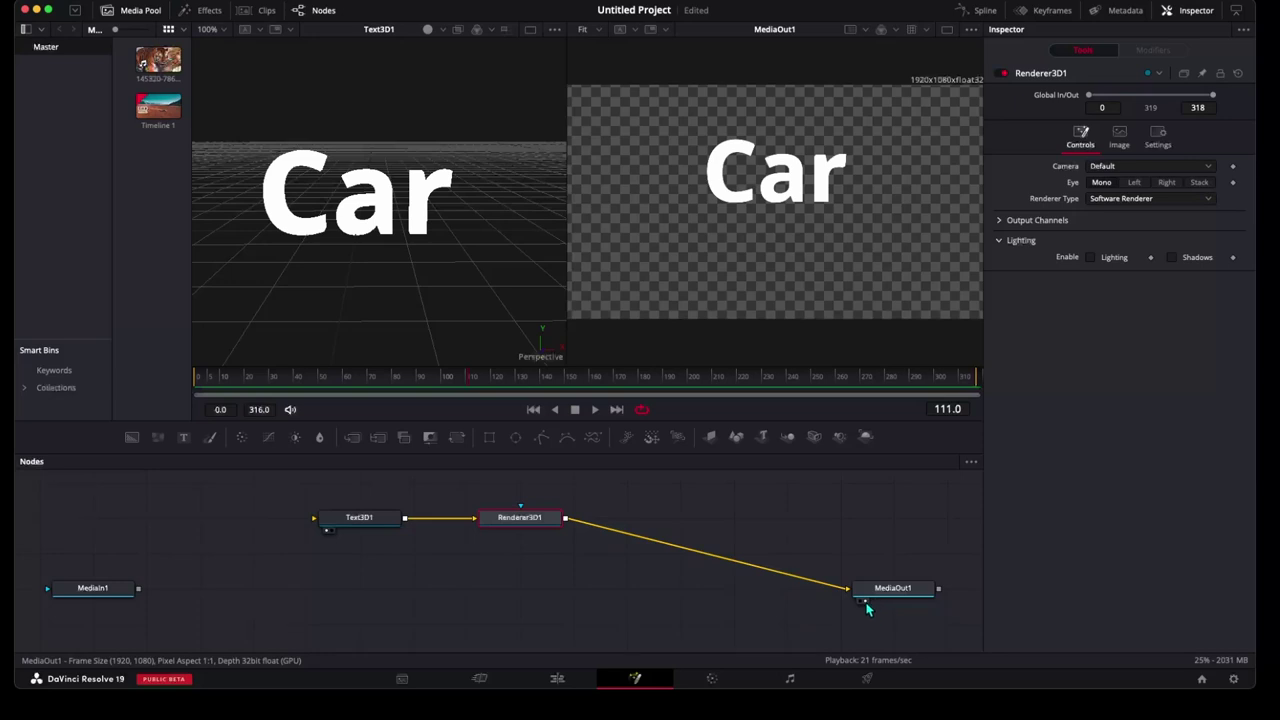
click(866, 603)
drag(848, 588, 757, 486)
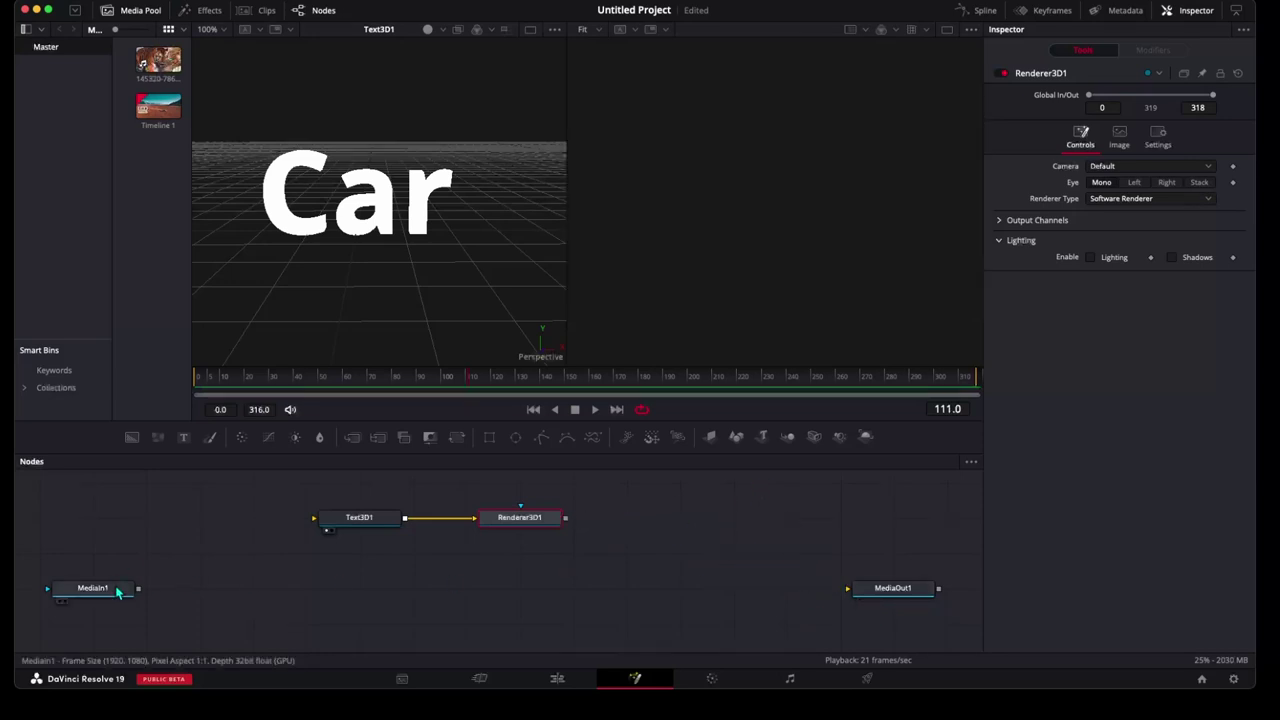
drag(138, 588, 846, 590)
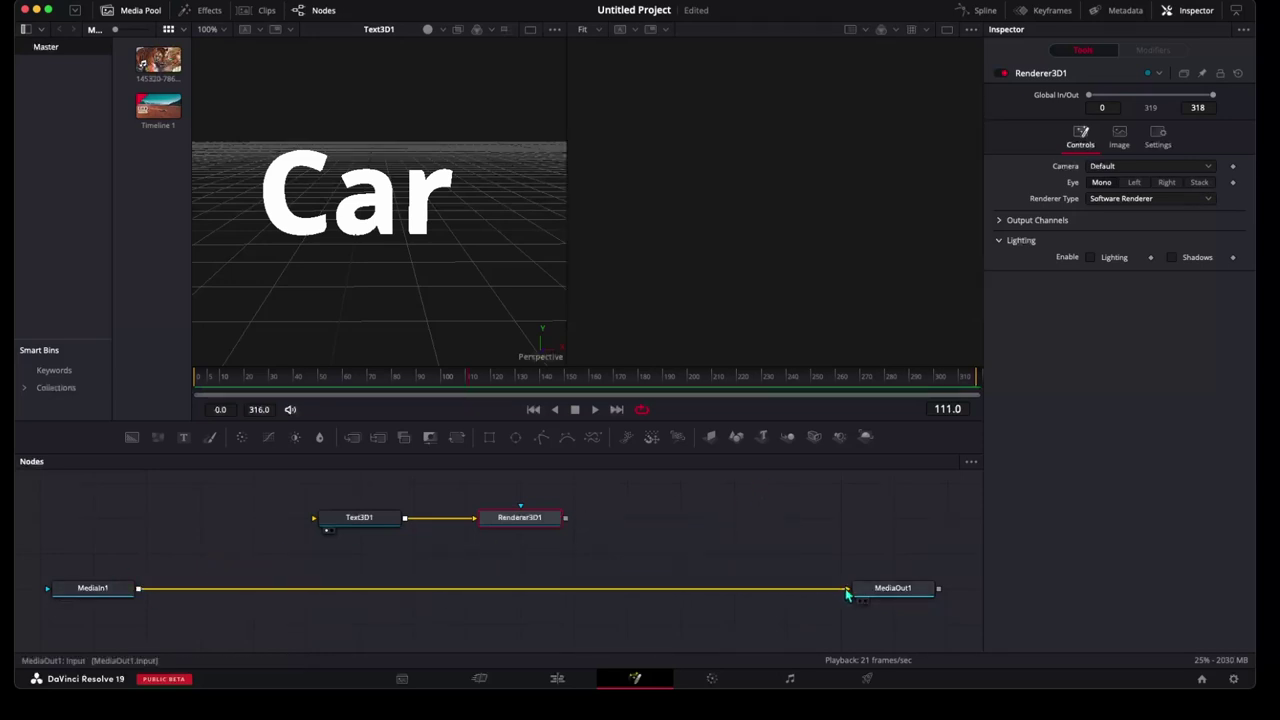
Show Renderer3D1 in viewer 2 and line Text3D1 and Renderer3D1 up lower in the graph
click(489, 530)
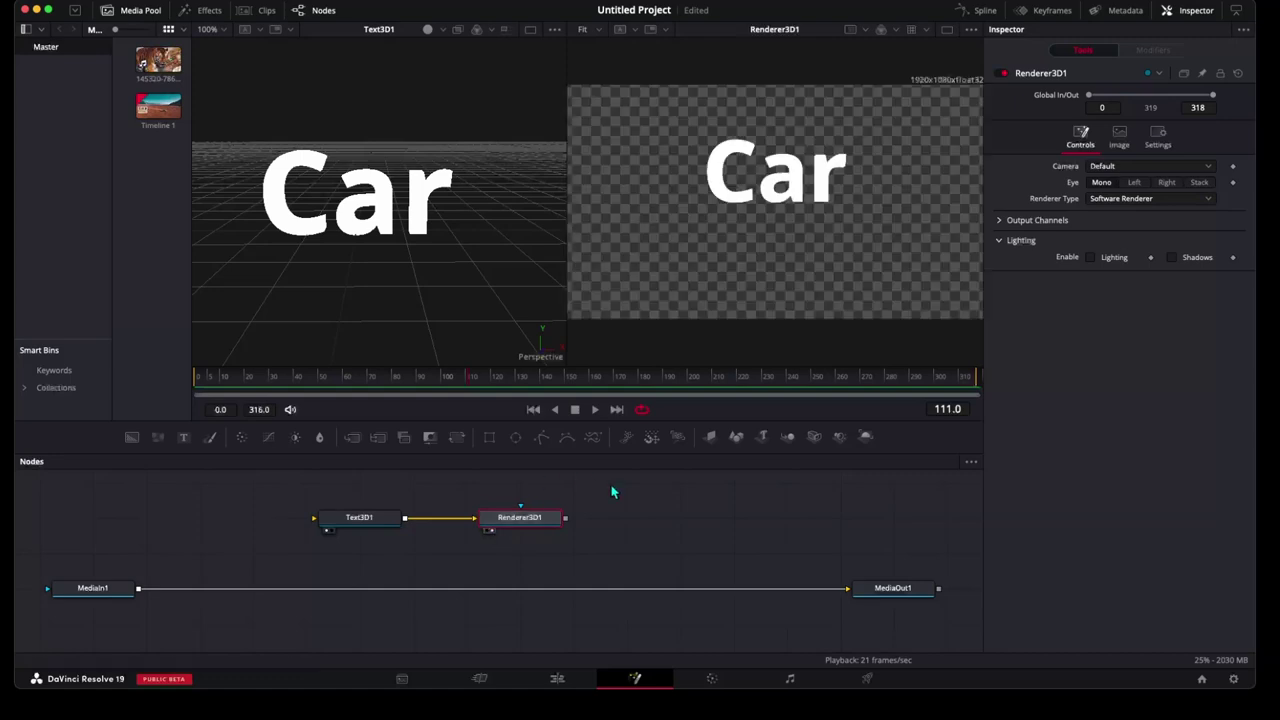
drag(550, 524, 656, 530)
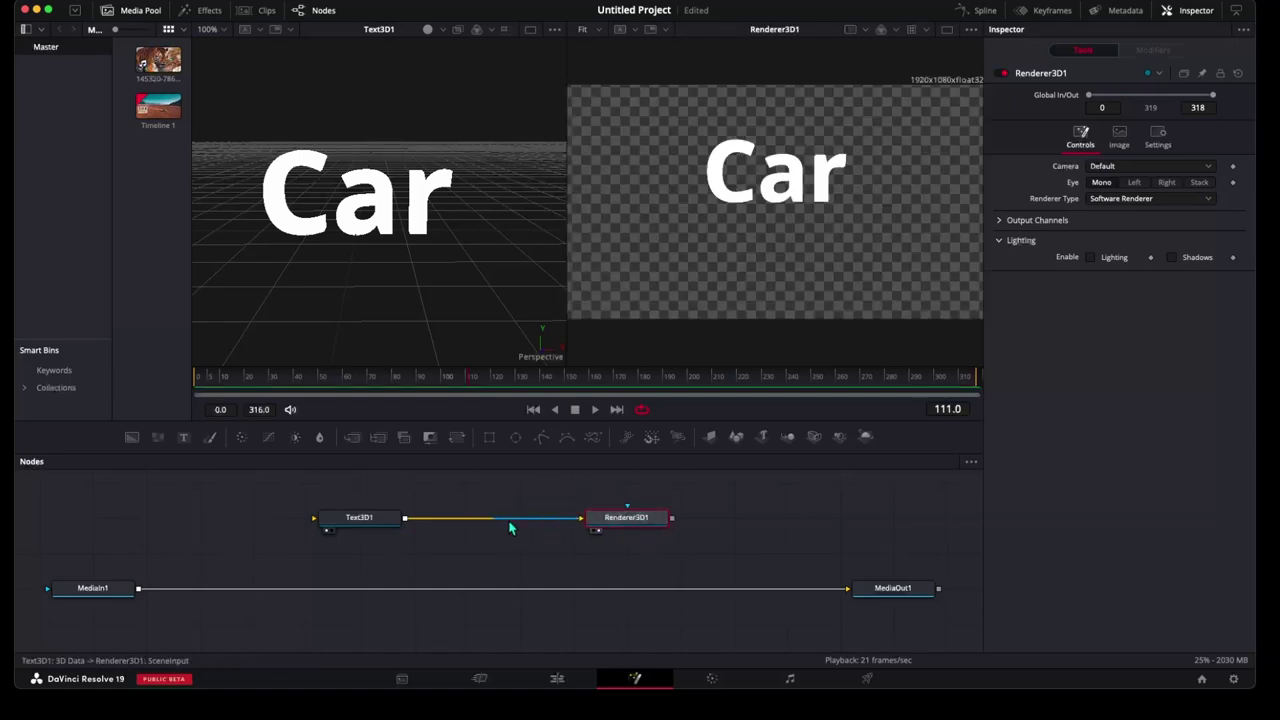
drag(366, 522, 313, 558)
drag(646, 518, 700, 553)
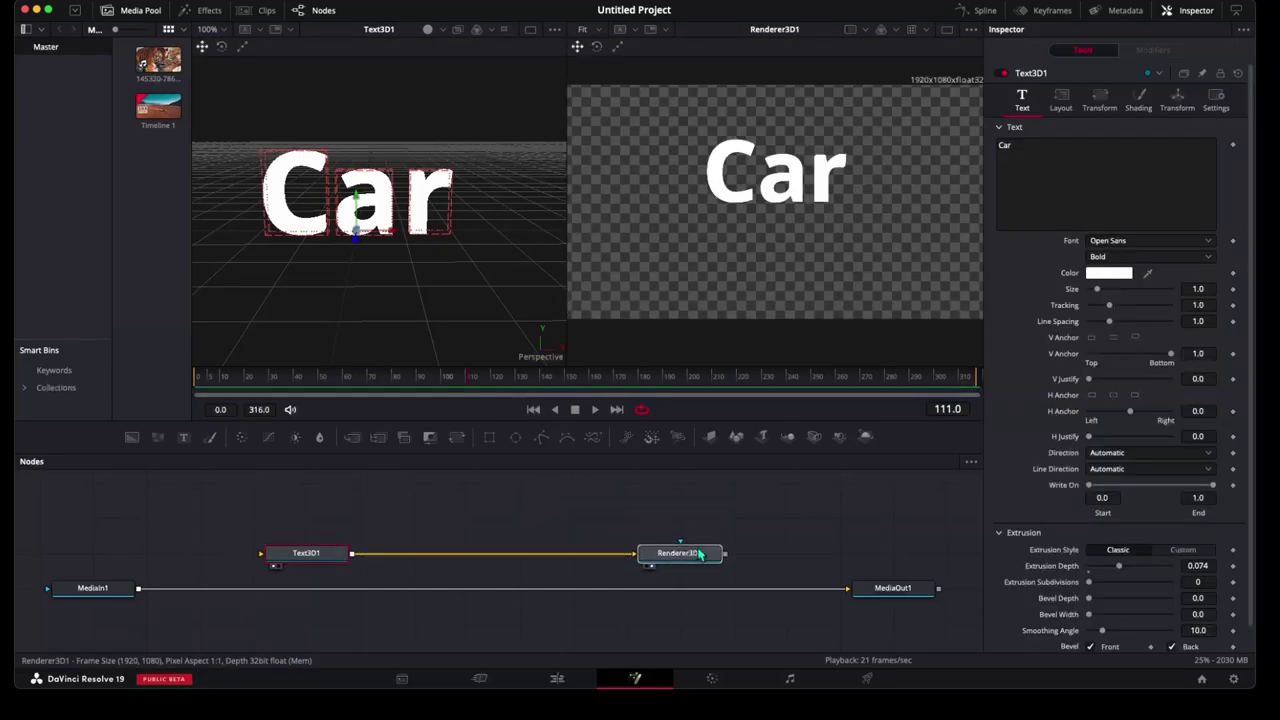
click(582, 504)
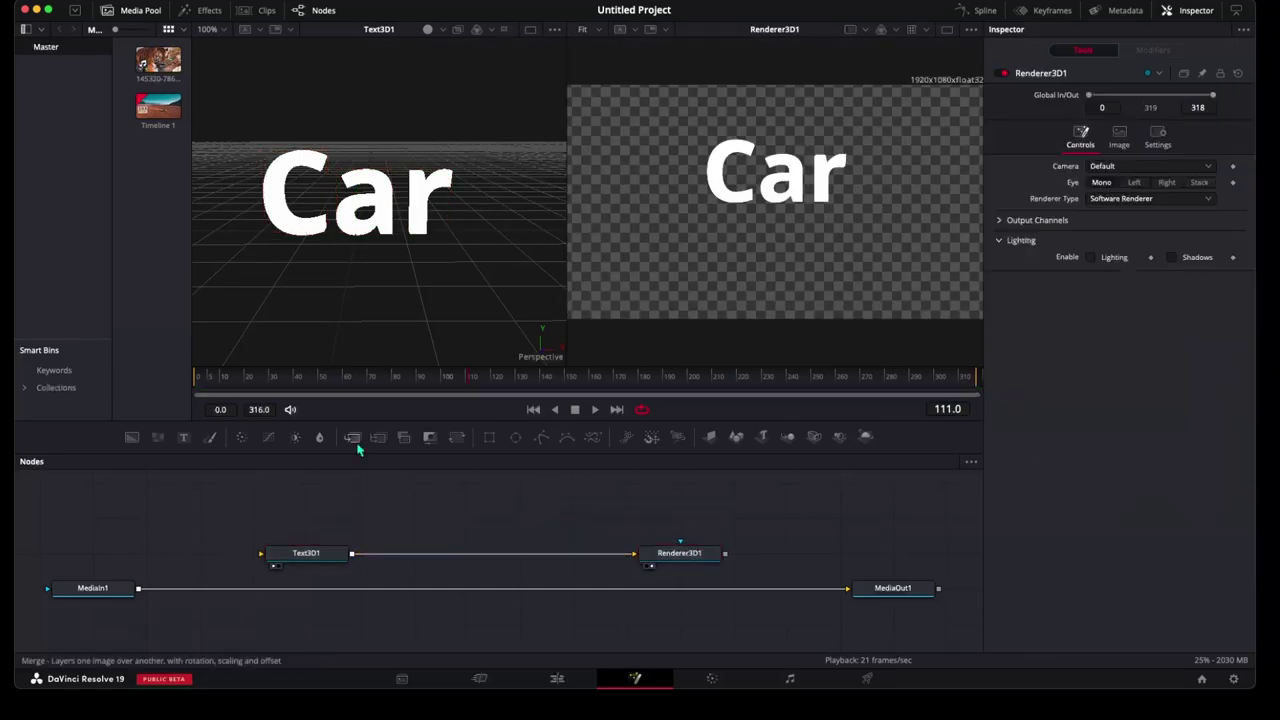
Raise Text3D1 and Renderer3D1 into one level row above the MediaIn1–MediaOut1 link
right_click(364, 273)
click(481, 271)
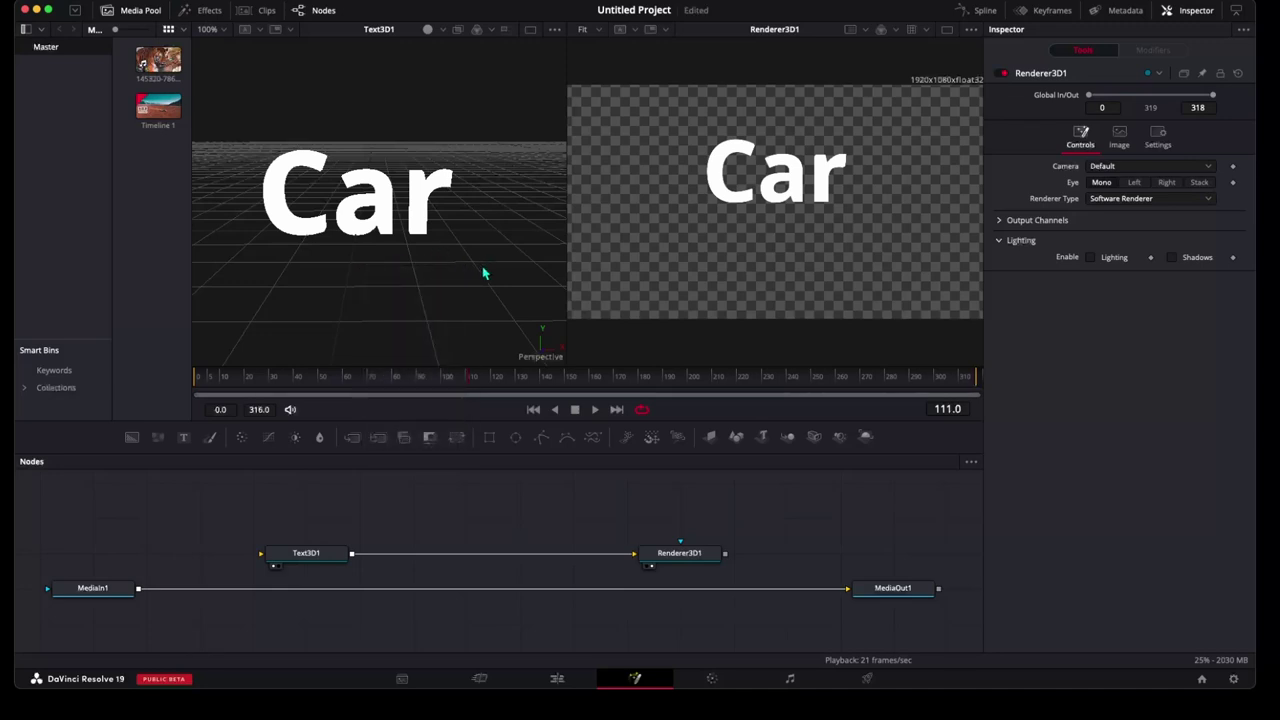
drag(448, 270, 395, 289)
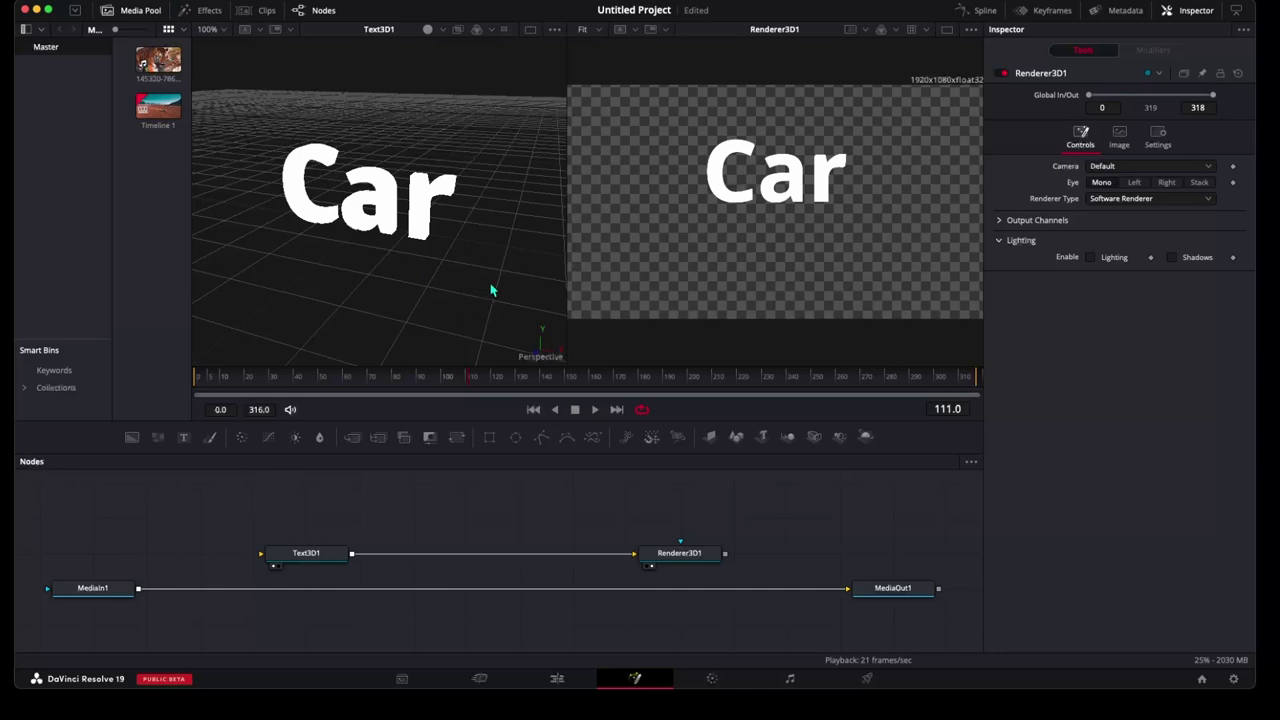
drag(306, 553, 306, 517)
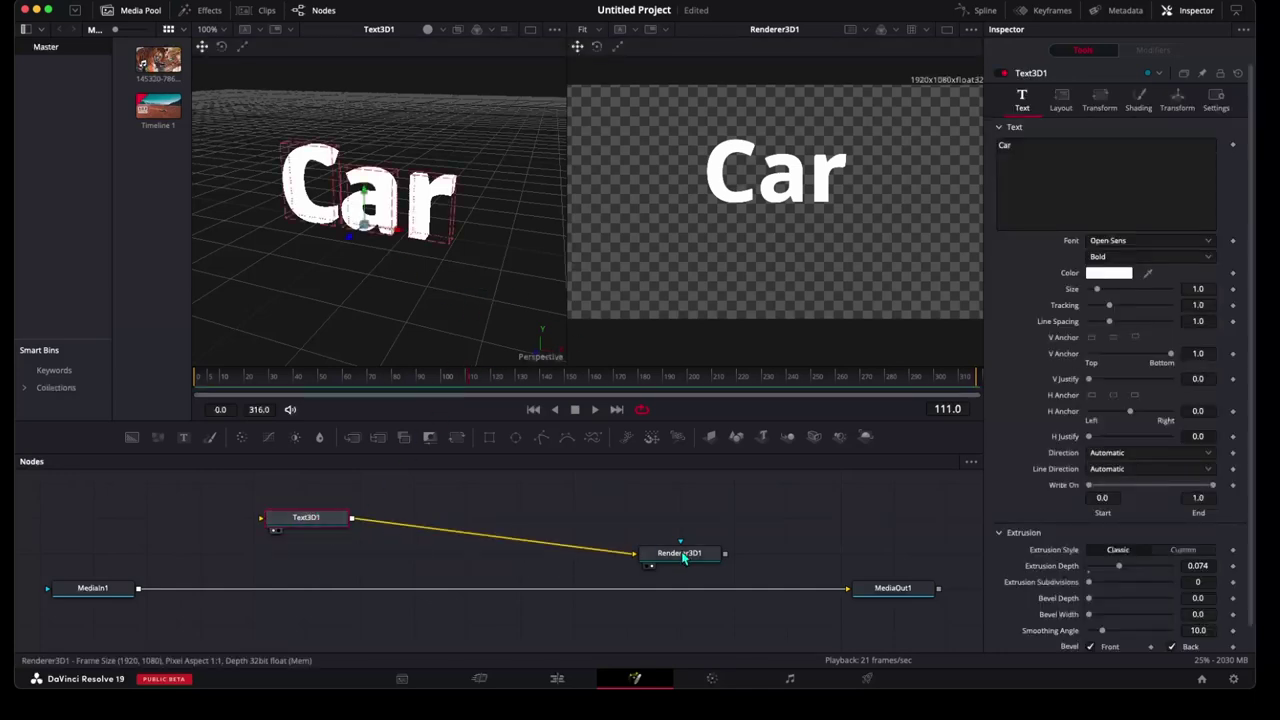
drag(665, 553, 665, 517)
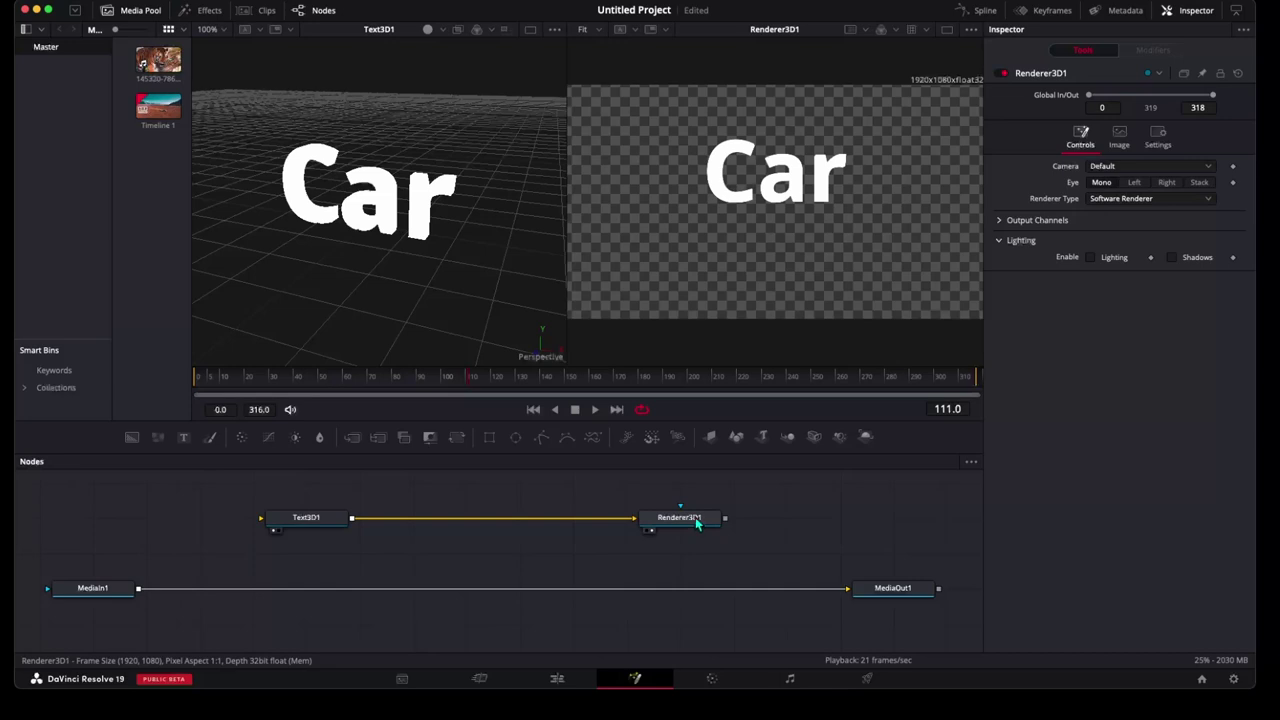
Tick Enable Lighting on Renderer3D1 so the unlit Car text renders dark
click(1091, 258)
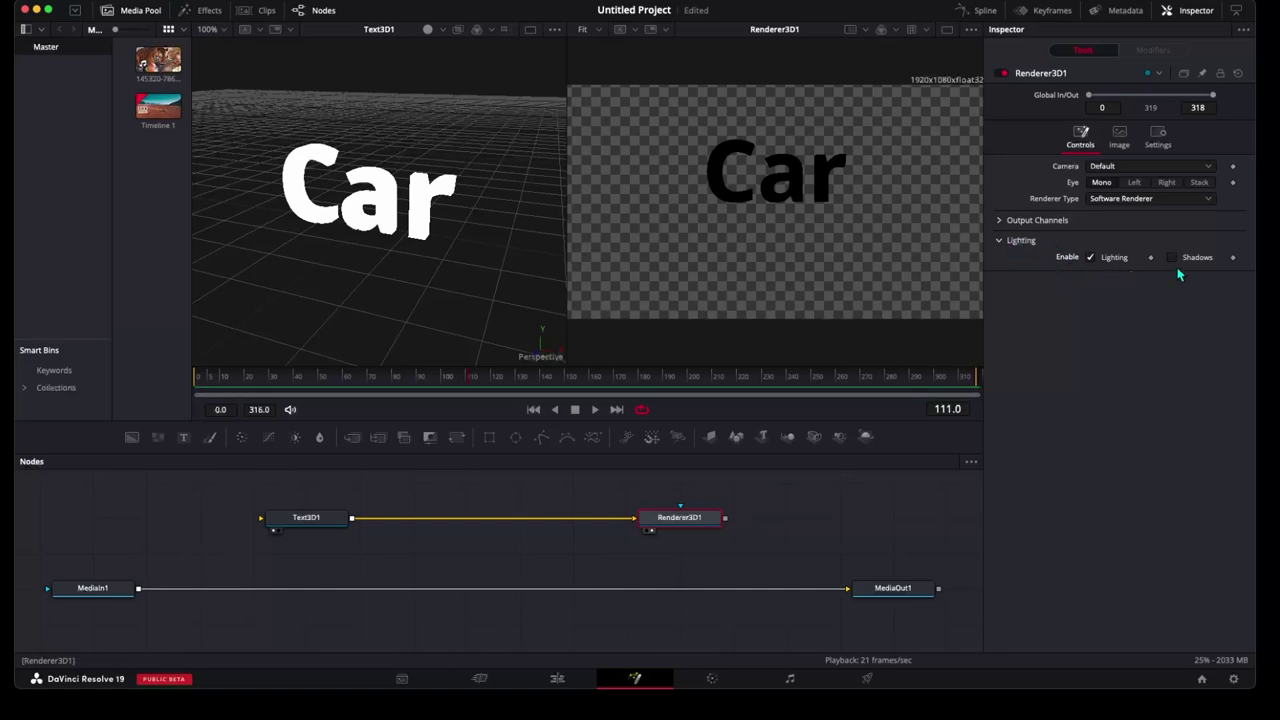
mouse_move(837, 217)
mouse_down()
mouse_move(799, 236)
mouse_move(831, 220)
mouse_up()
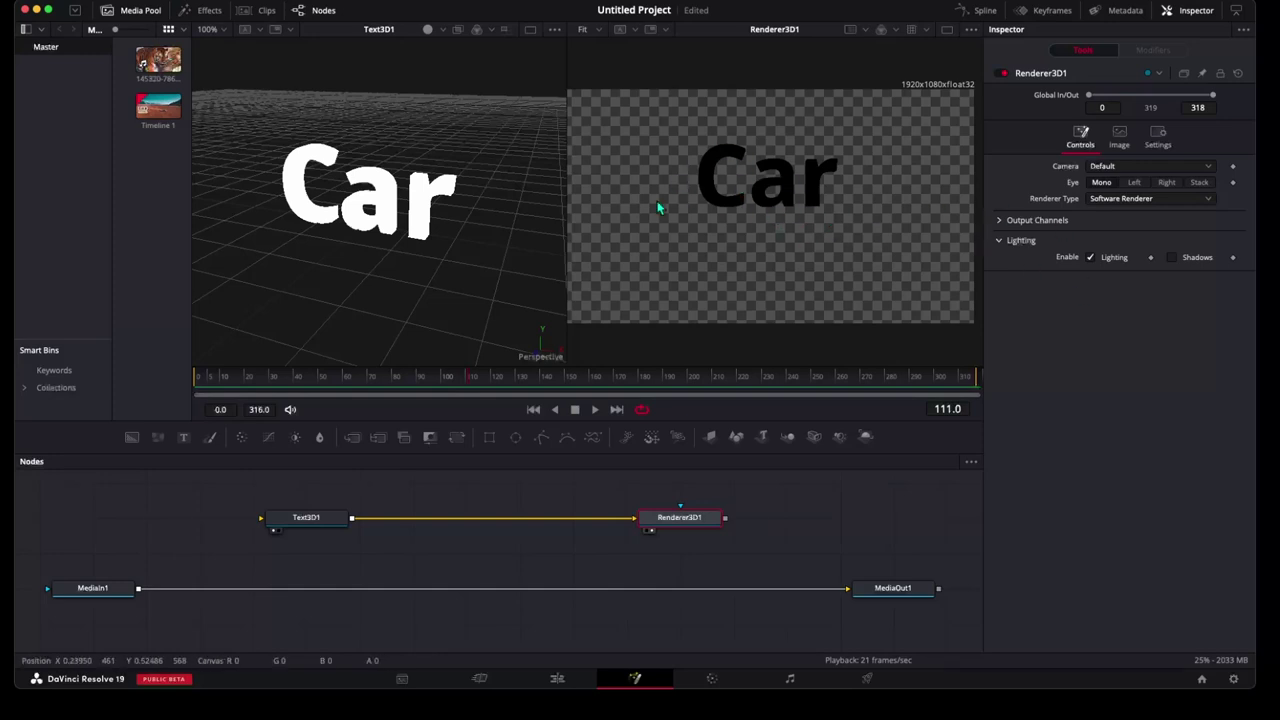
Set Text3D1's colour to Cyan in the Colors picker after trying orange and purple
click(308, 518)
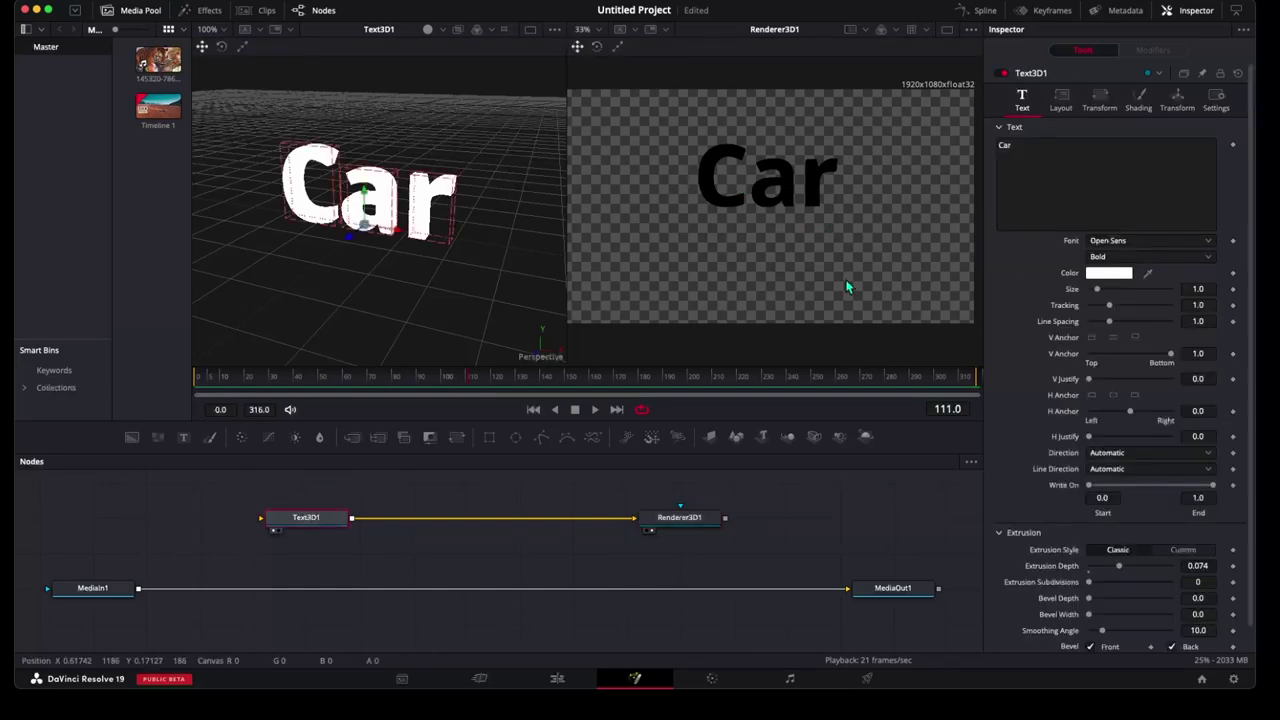
click(1109, 274)
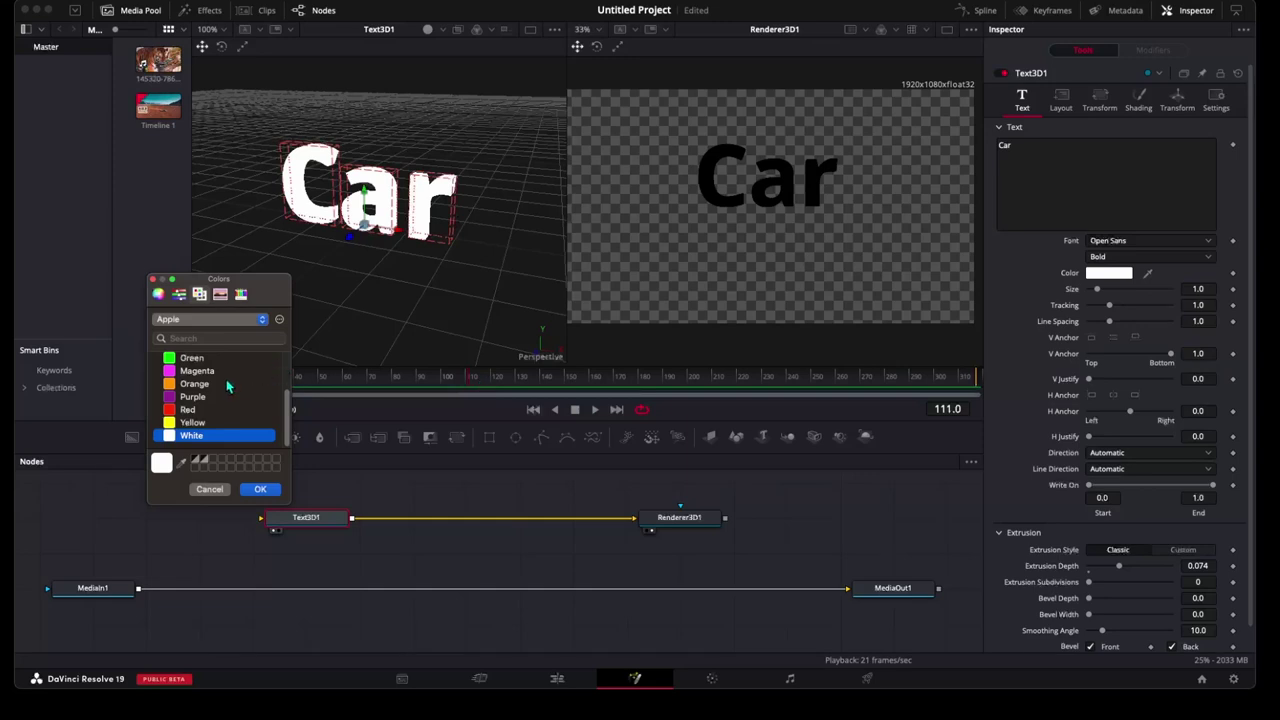
click(194, 384)
click(193, 397)
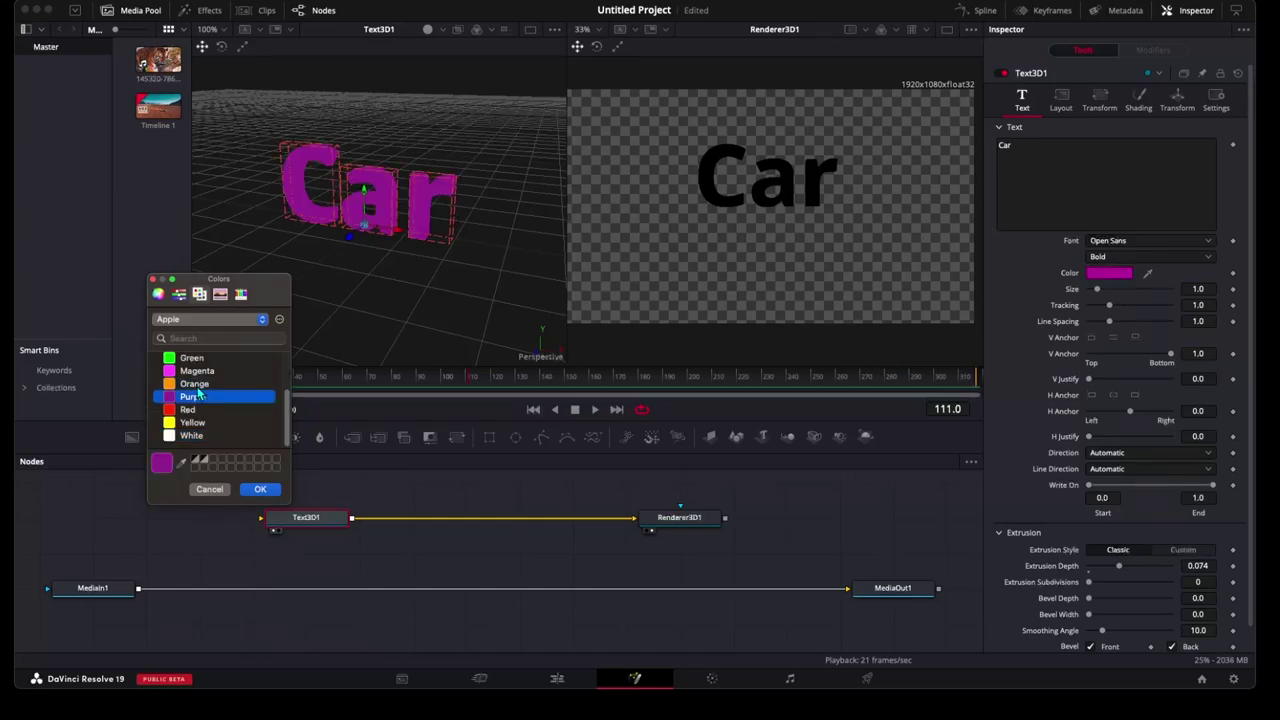
scroll(196, 400, up, 2)
click(190, 403)
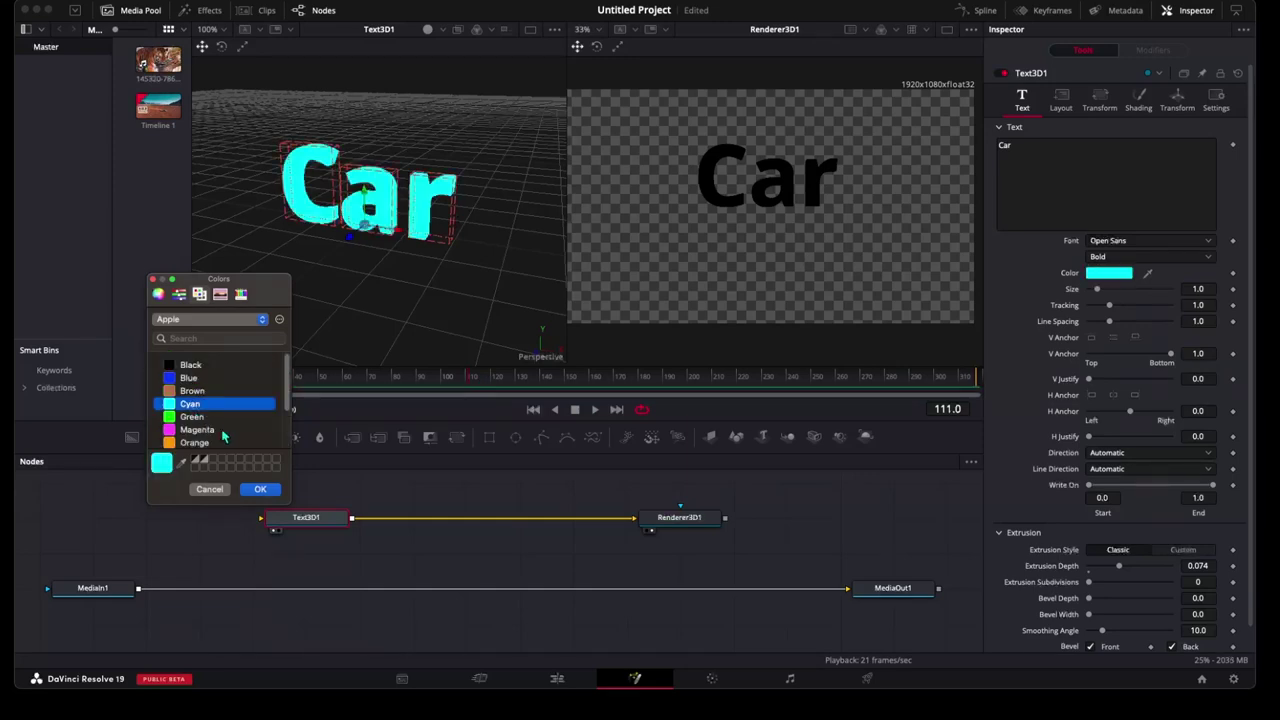
click(261, 490)
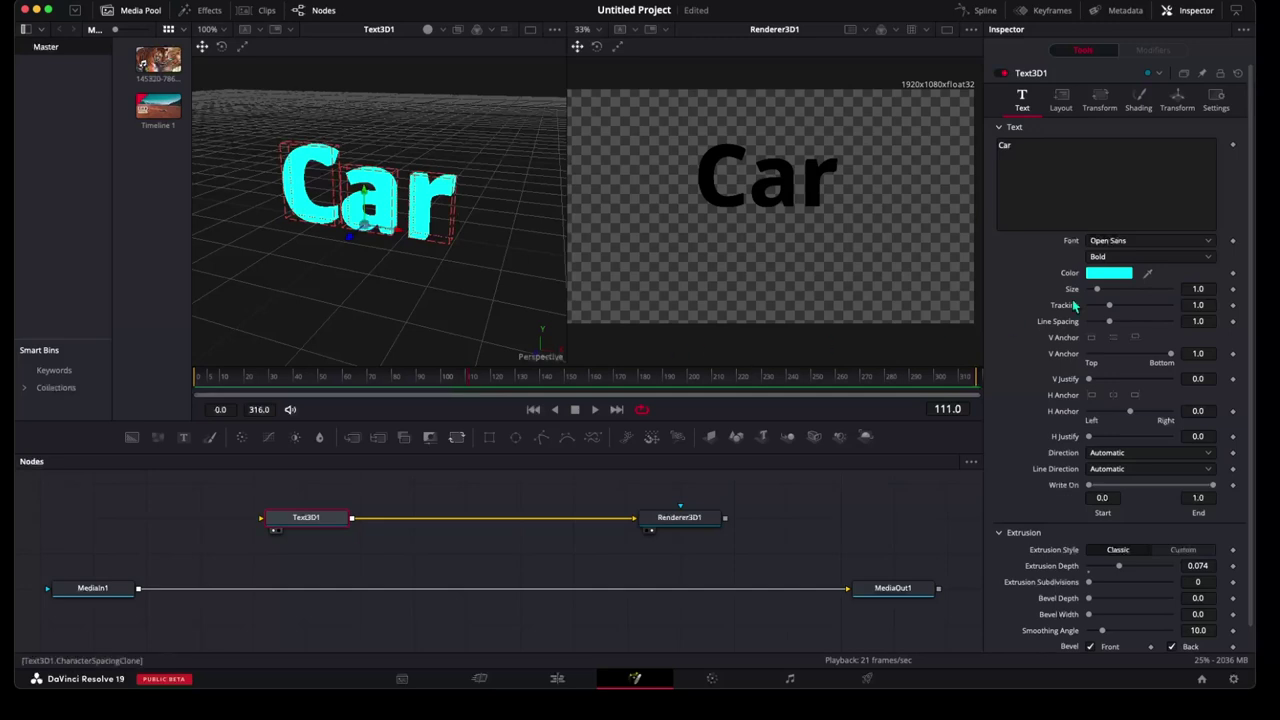
click(370, 281)
drag(408, 266, 433, 279)
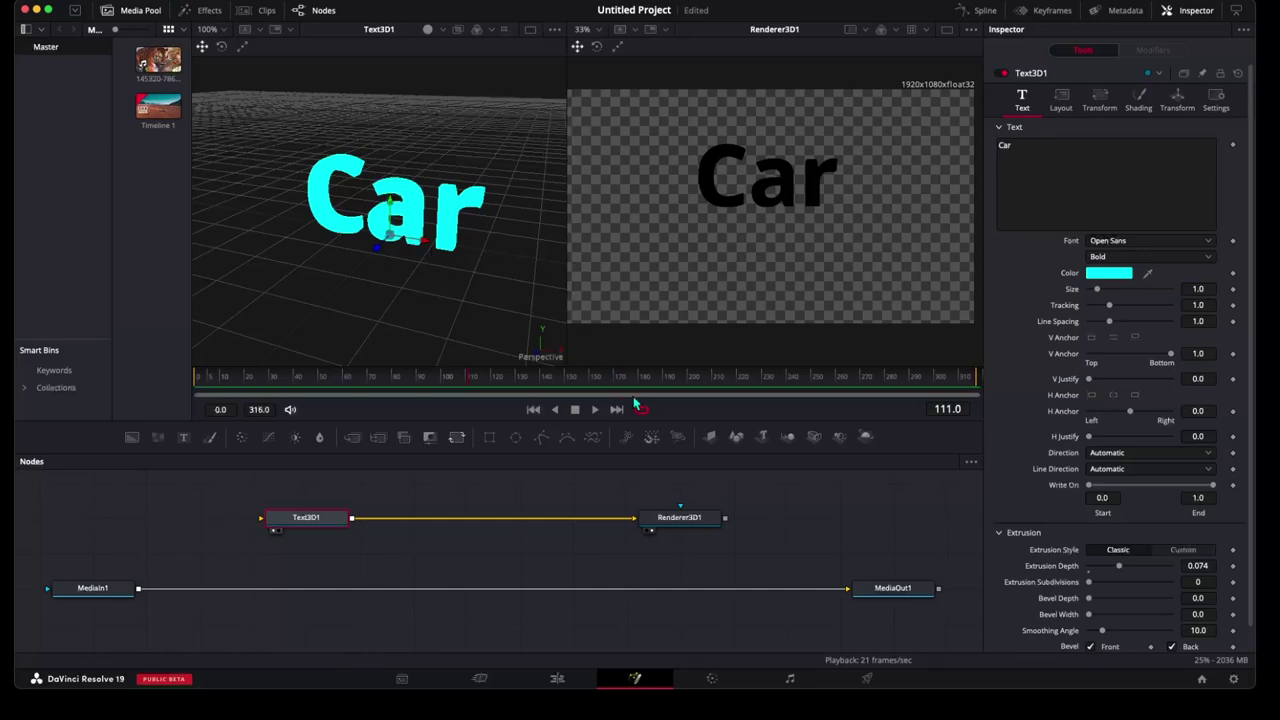
Add a Directional Light (3DL) via the '3D L' tool search, merged with Text3D1 through Merge3D1
drag(330, 517, 345, 482)
key(ctrl+z)
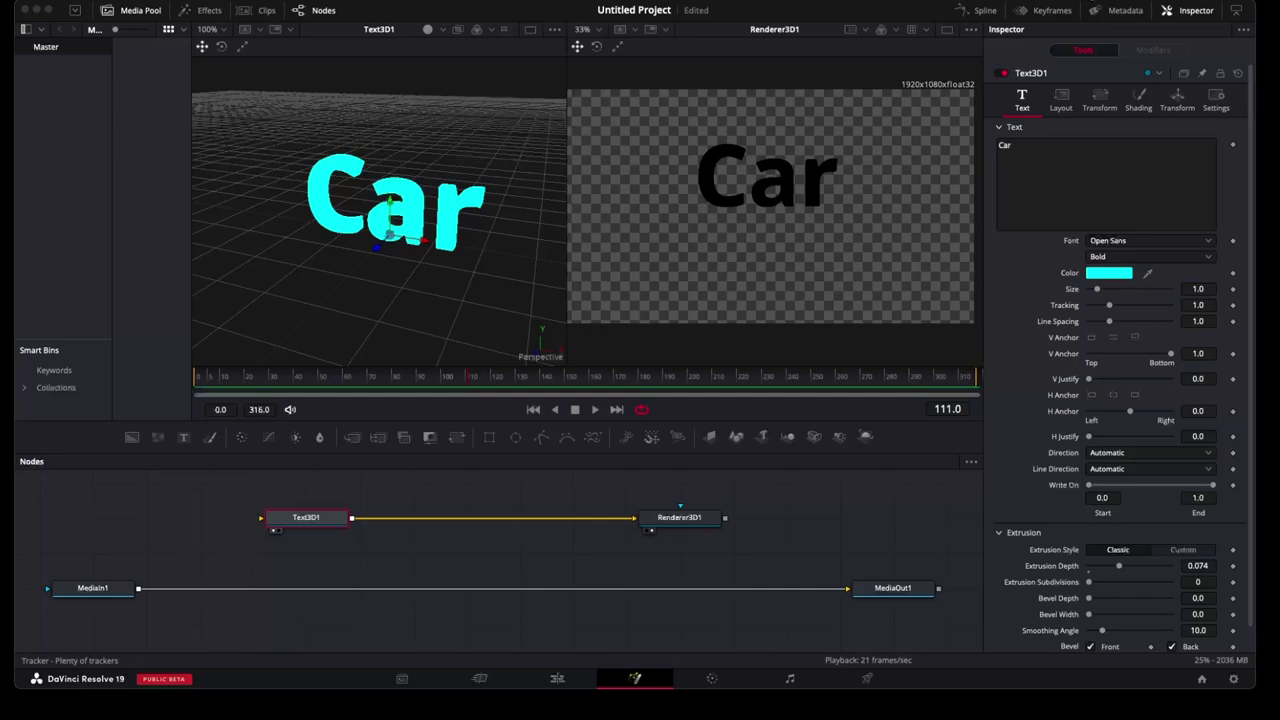
key(shift+space)
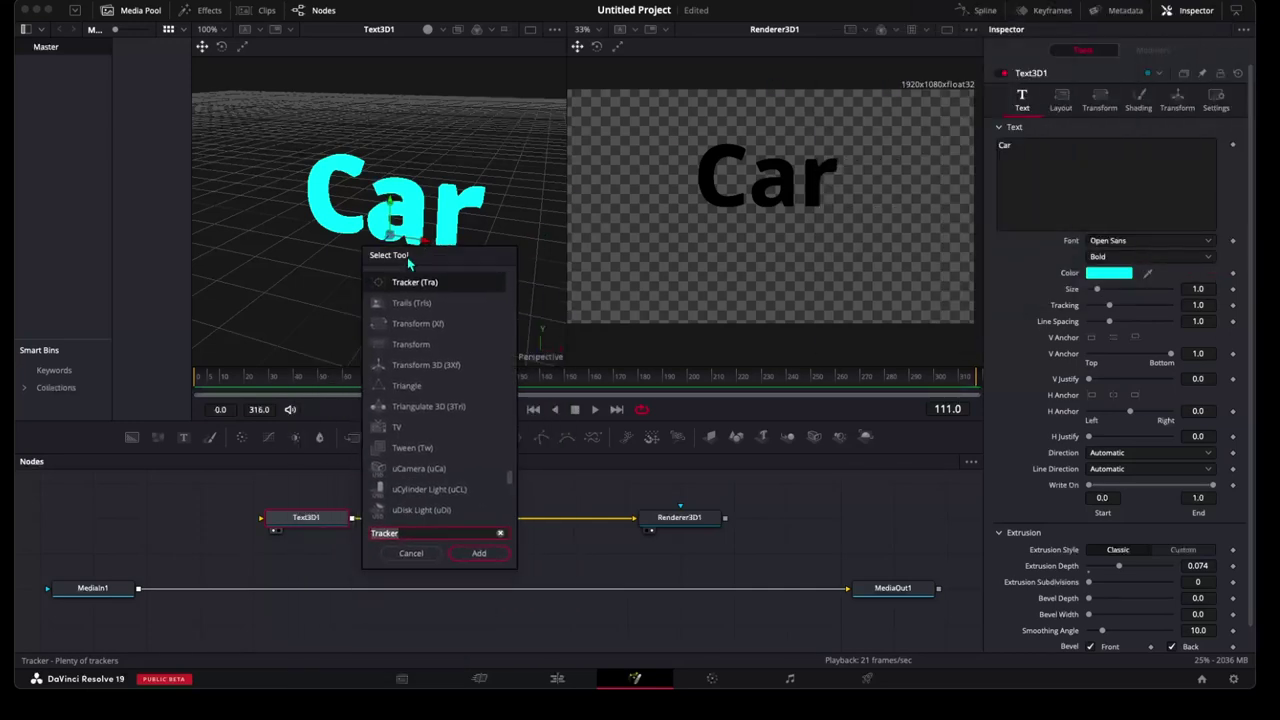
text(3D)
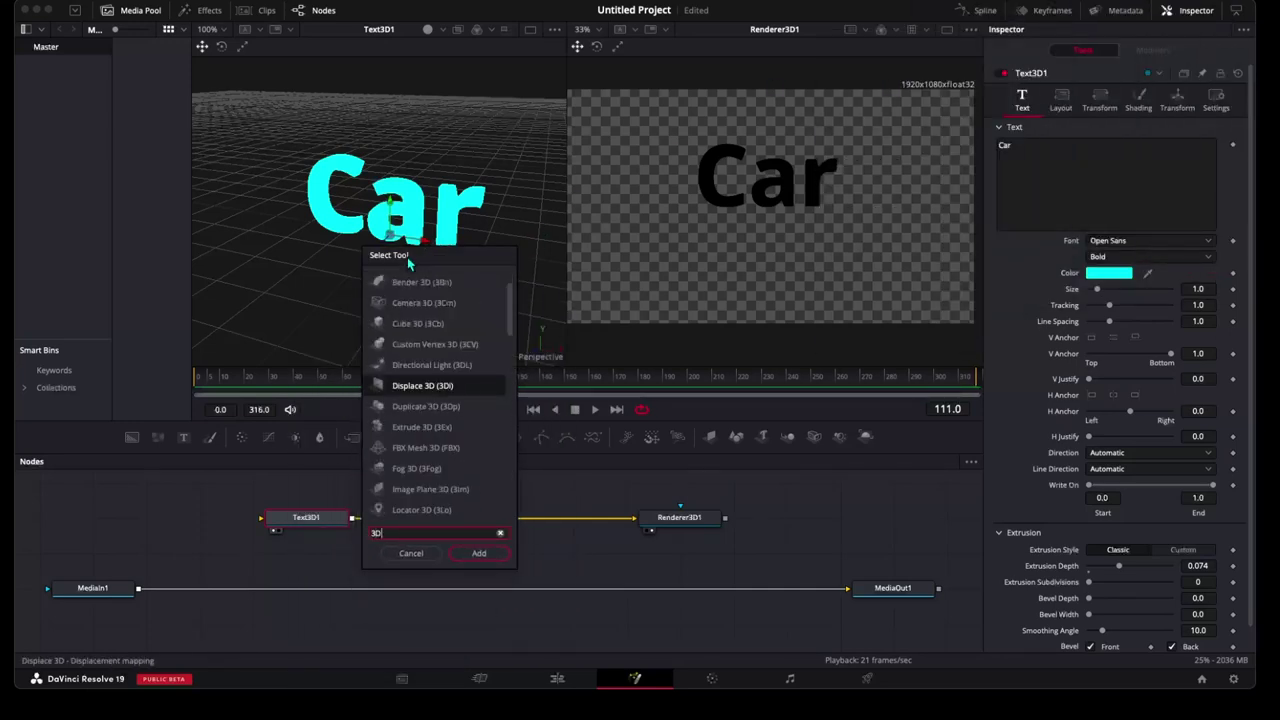
text( L)
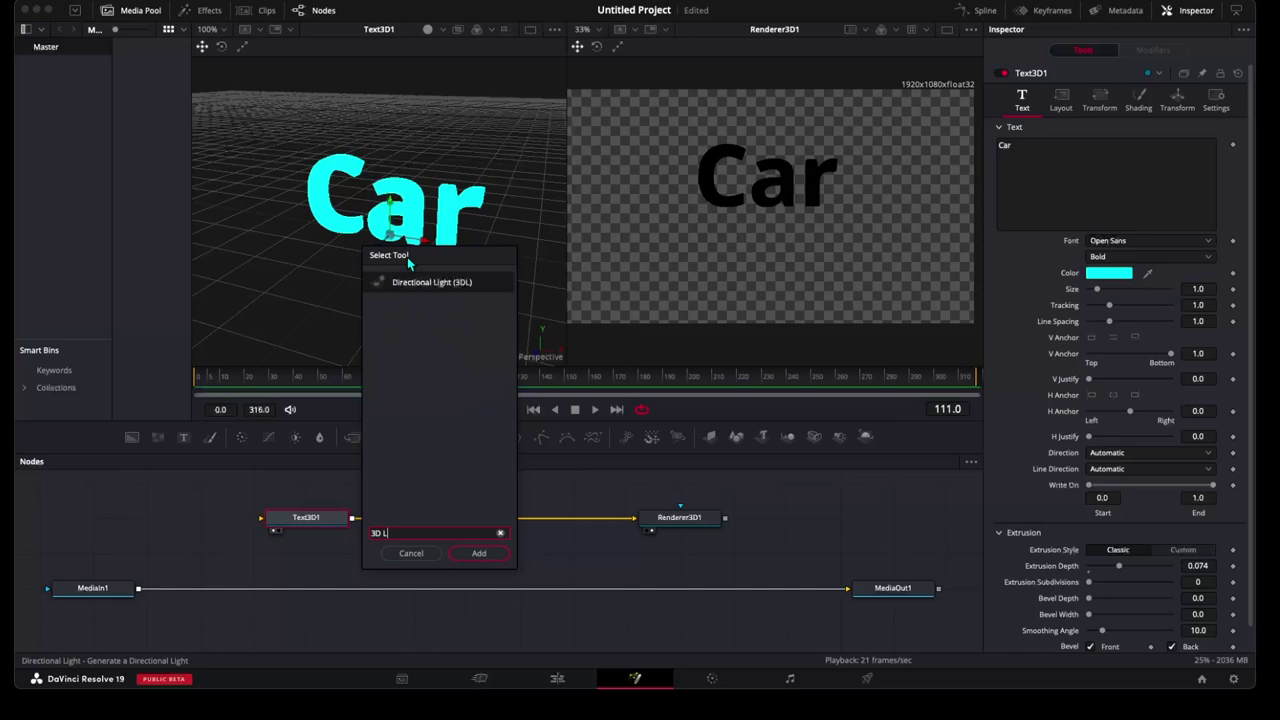
click(420, 284)
click(484, 554)
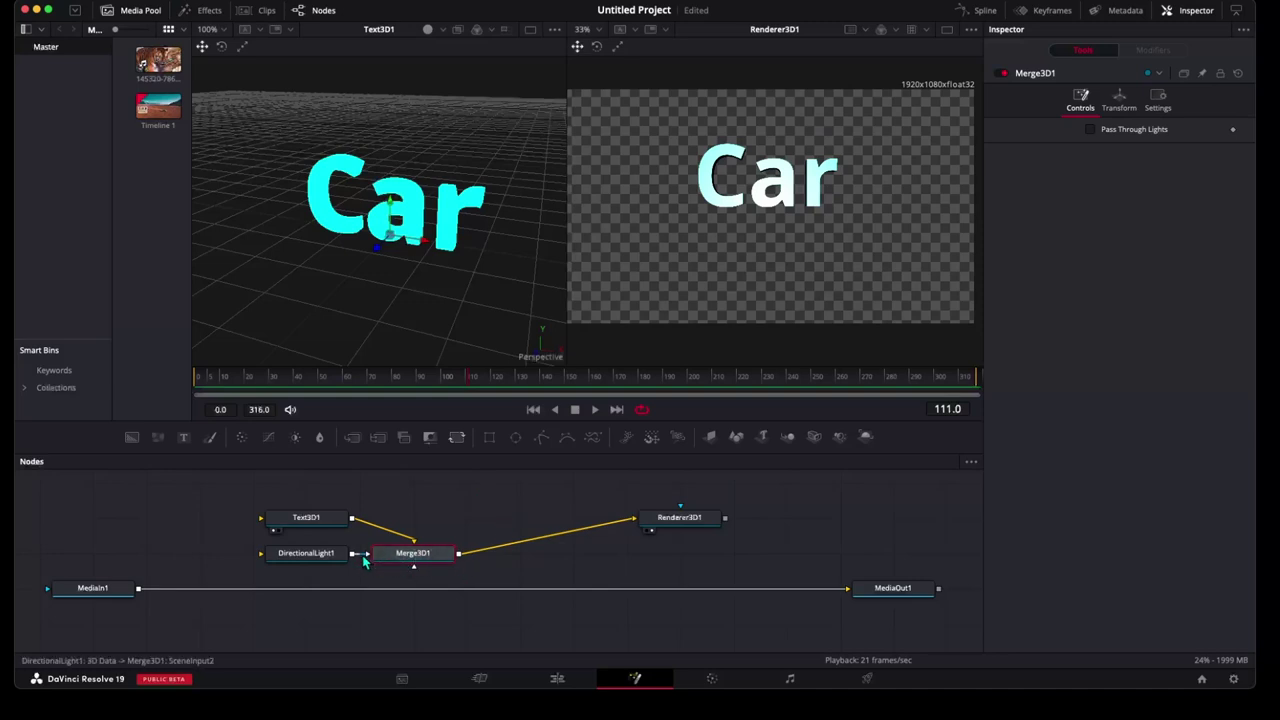
Connect Text3D1 into Merge3D1's first input, delete the stray Merge1 node, and select Merge3D1
drag(366, 561, 449, 519)
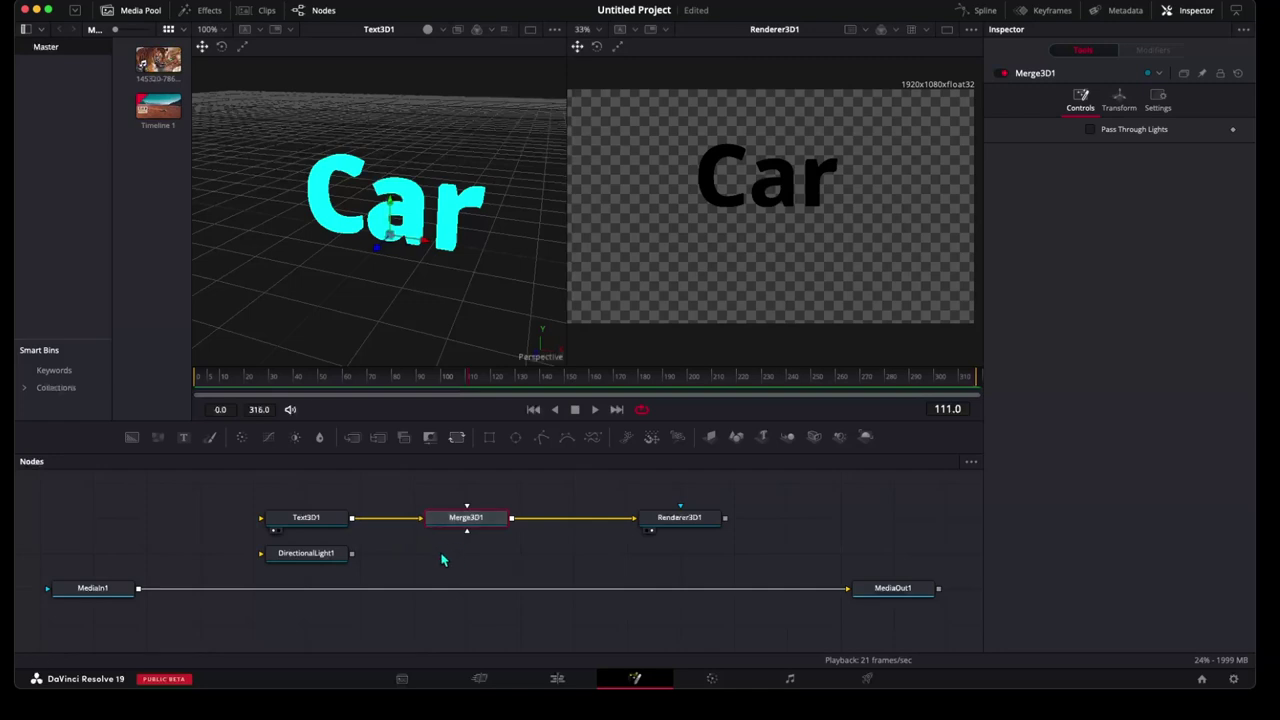
click(285, 488)
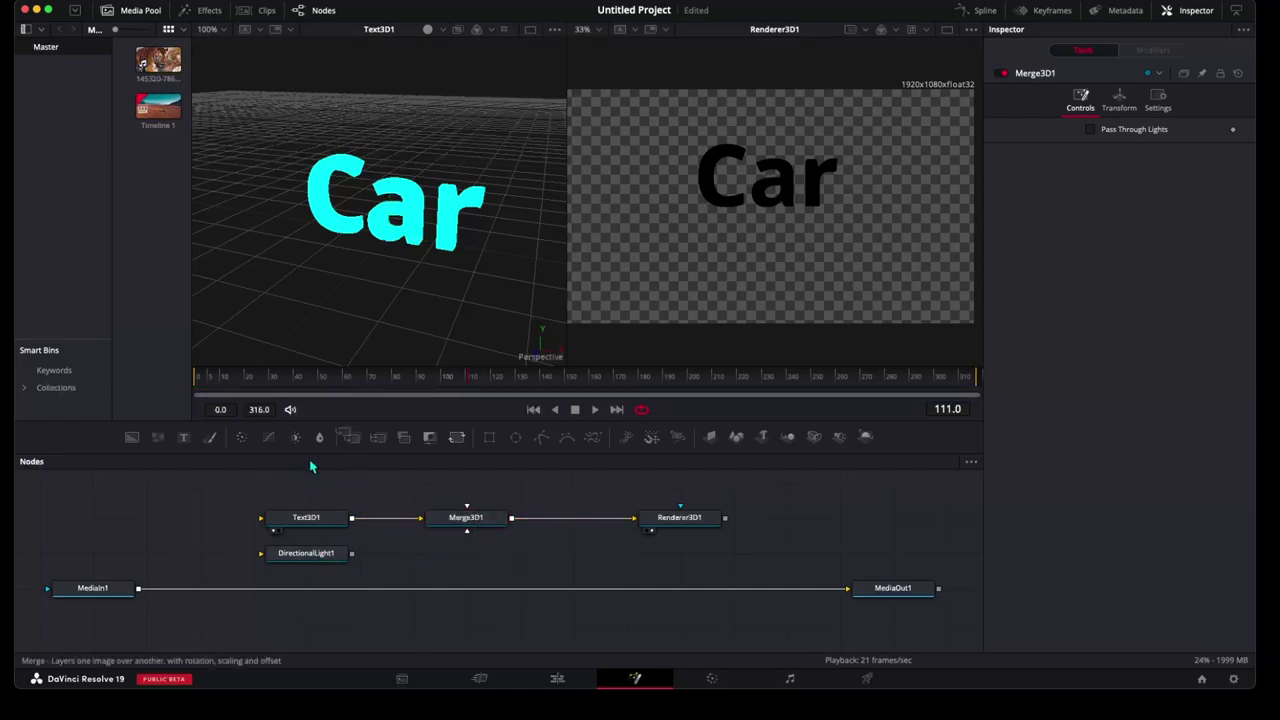
drag(352, 437, 175, 550)
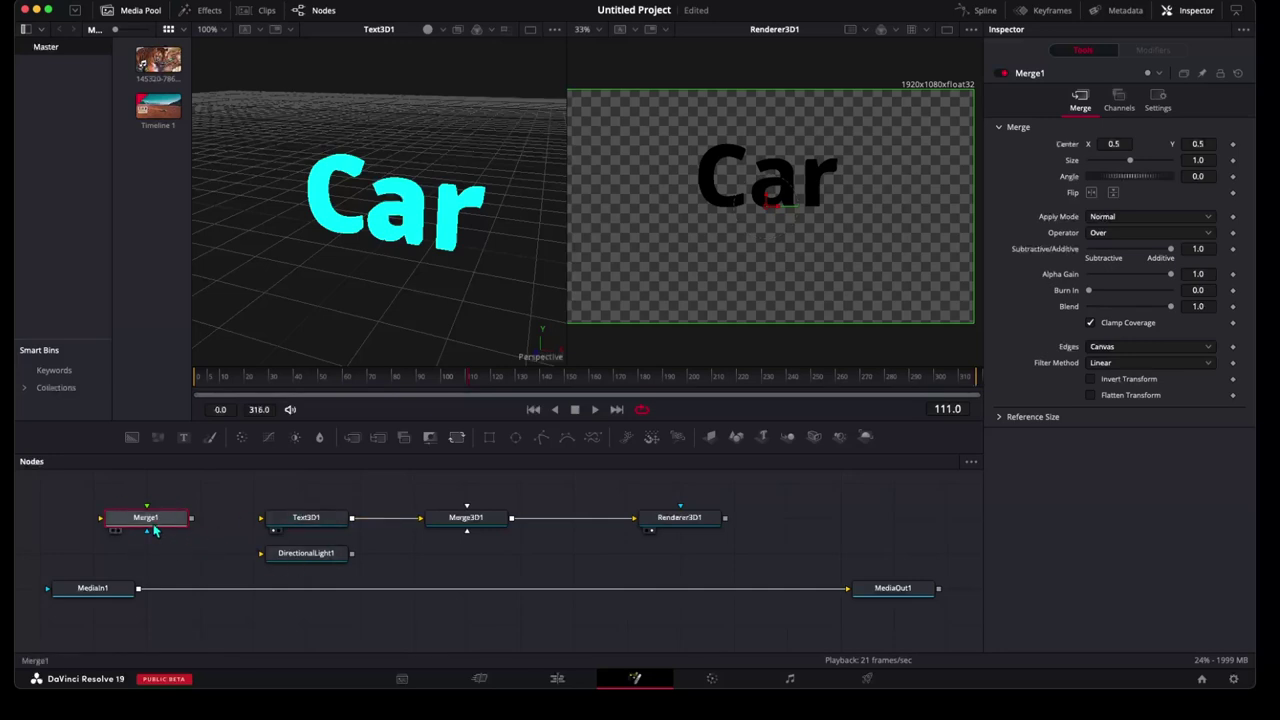
key(Delete)
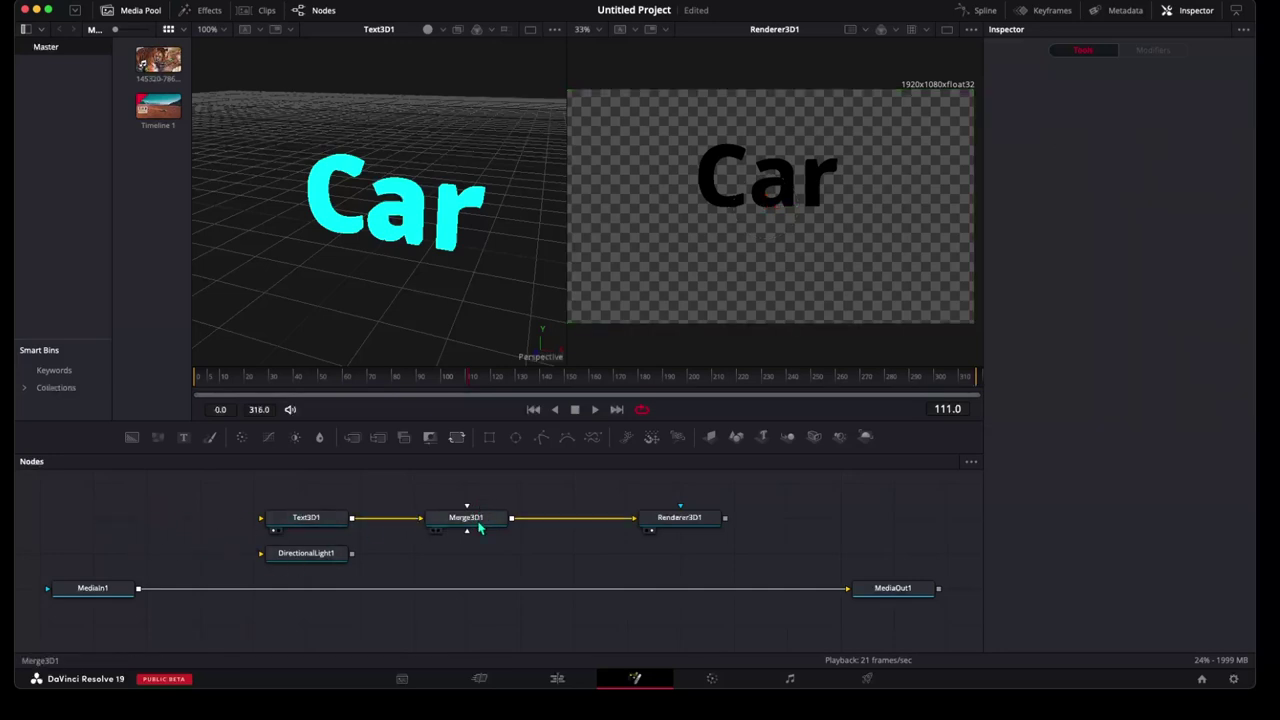
click(476, 527)
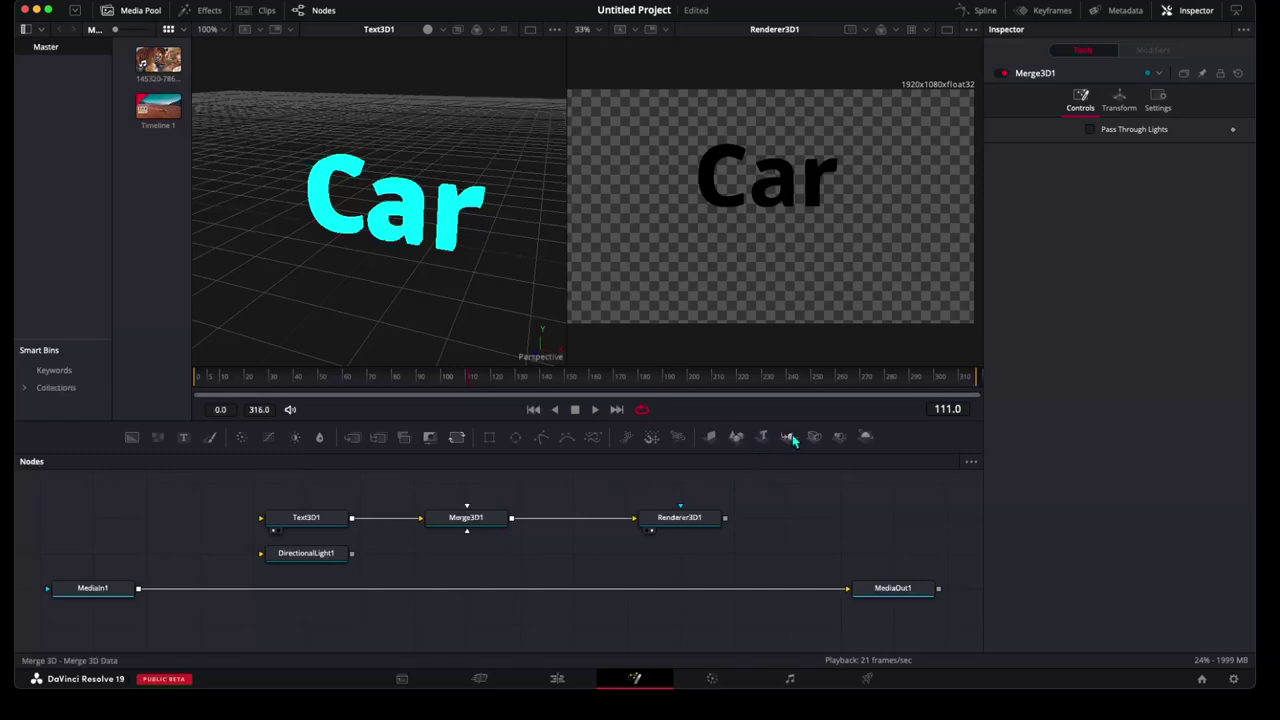
Wire DirectionalLight1 into Merge3D1 and view the lit result through Renderer3D1
click(338, 556)
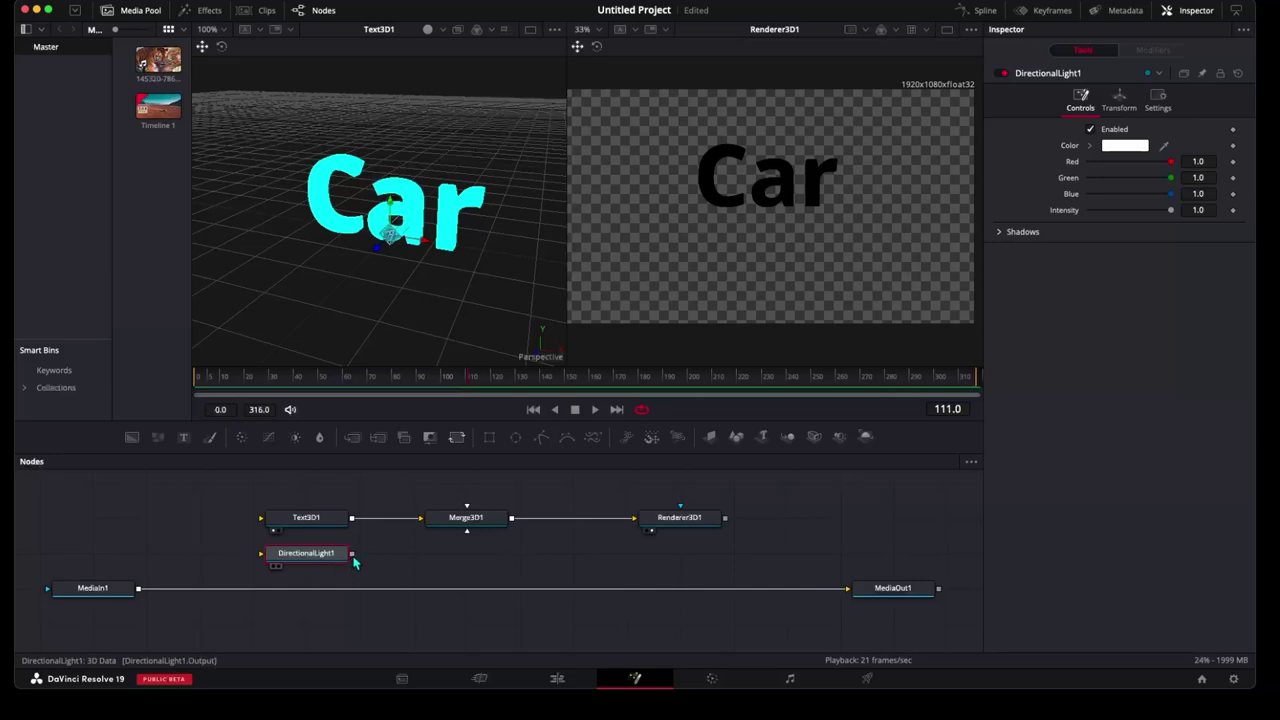
drag(352, 553, 469, 541)
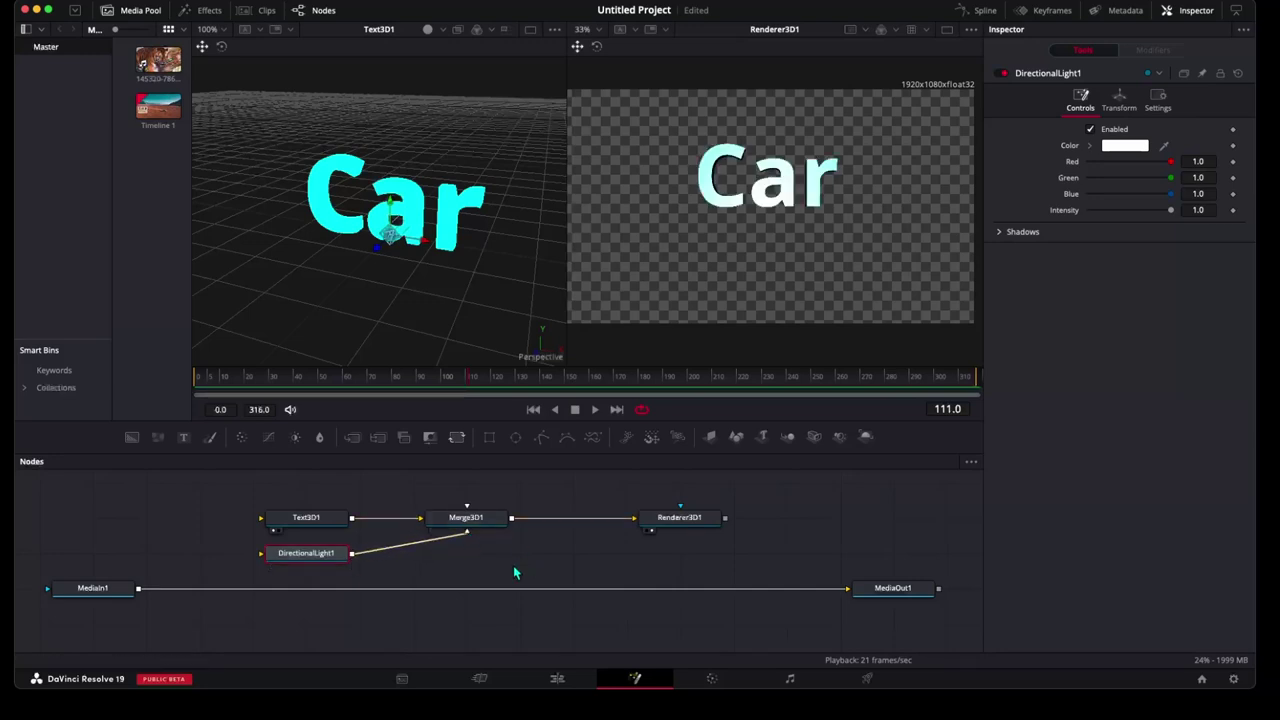
click(692, 522)
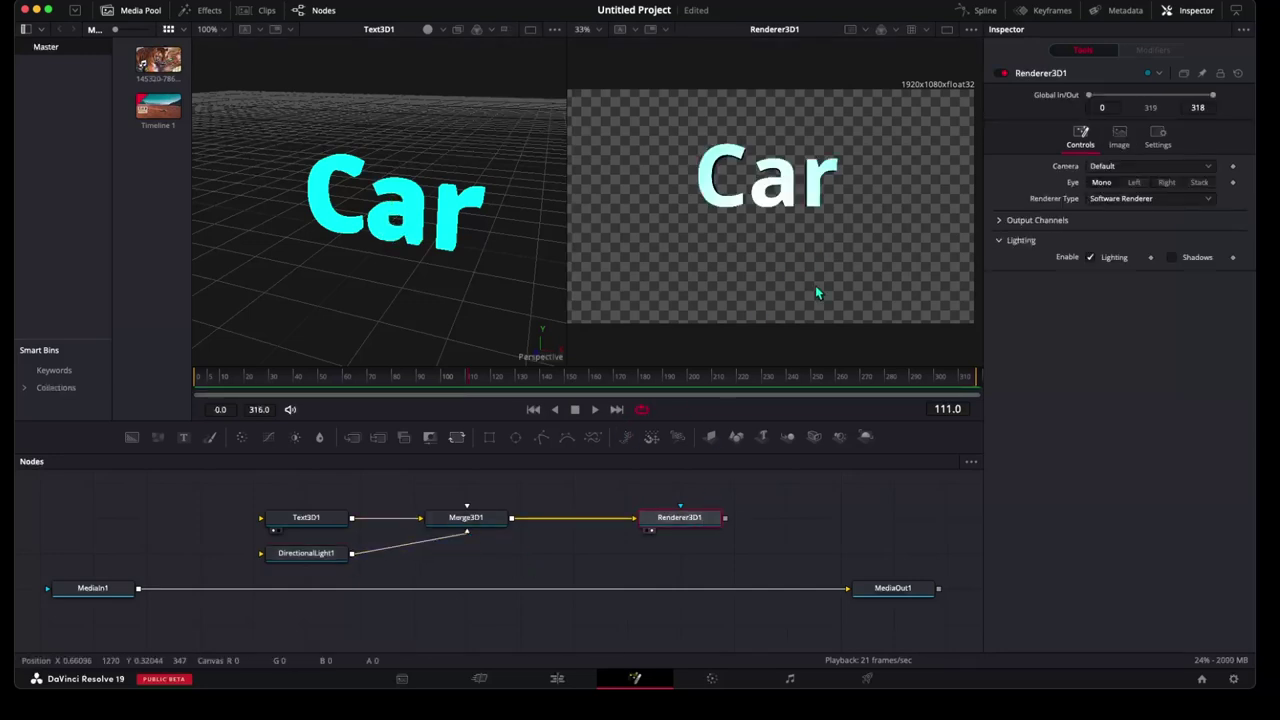
drag(842, 236, 643, 130)
drag(842, 236, 645, 116)
Move the directional light higher in the 3D scene, then unplug it from Merge3D1
click(320, 553)
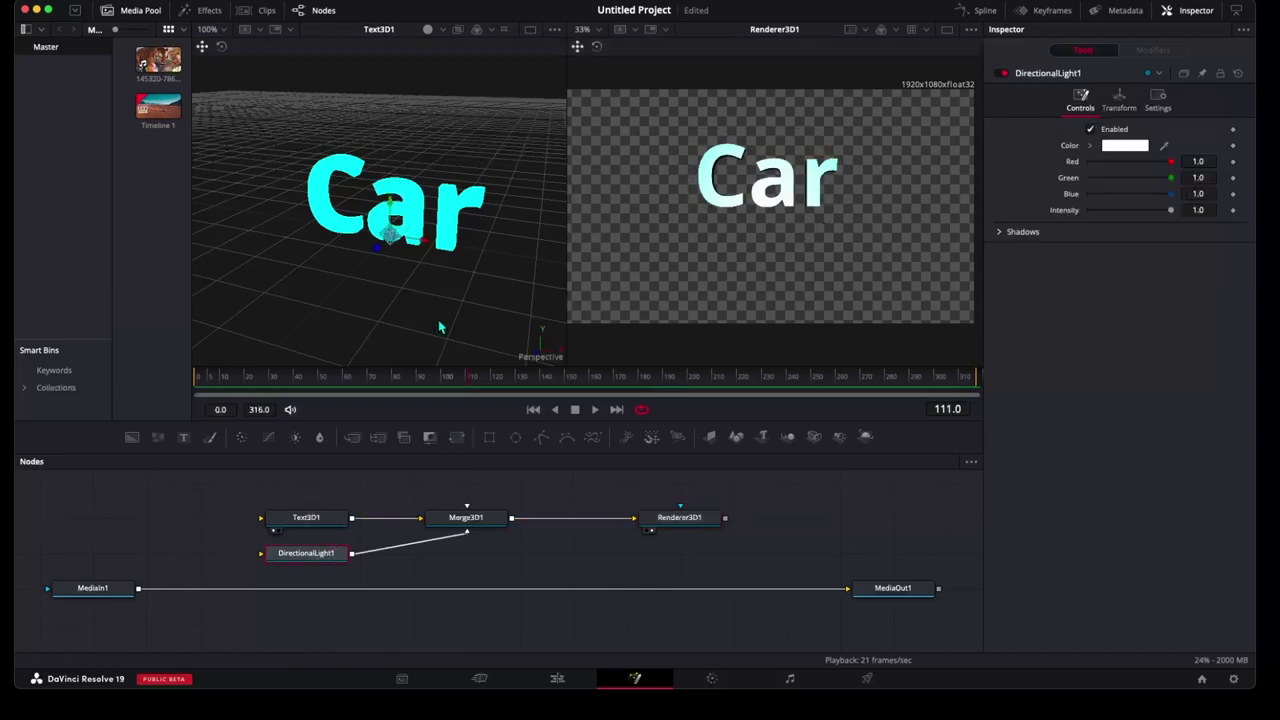
mouse_move(480, 285)
mouse_down()
mouse_move(326, 297)
mouse_move(278, 328)
mouse_up()
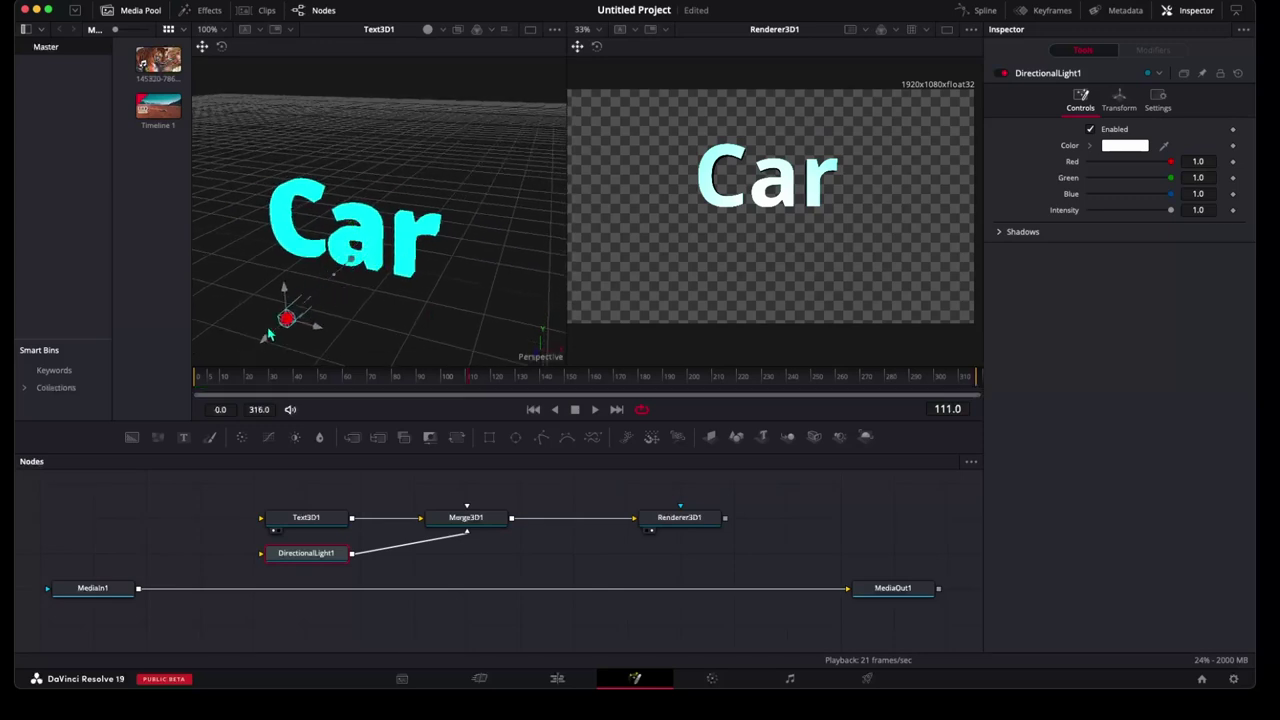
mouse_move(287, 264)
mouse_down()
mouse_move(267, 157)
mouse_move(449, 230)
mouse_move(344, 188)
mouse_move(369, 199)
mouse_up()
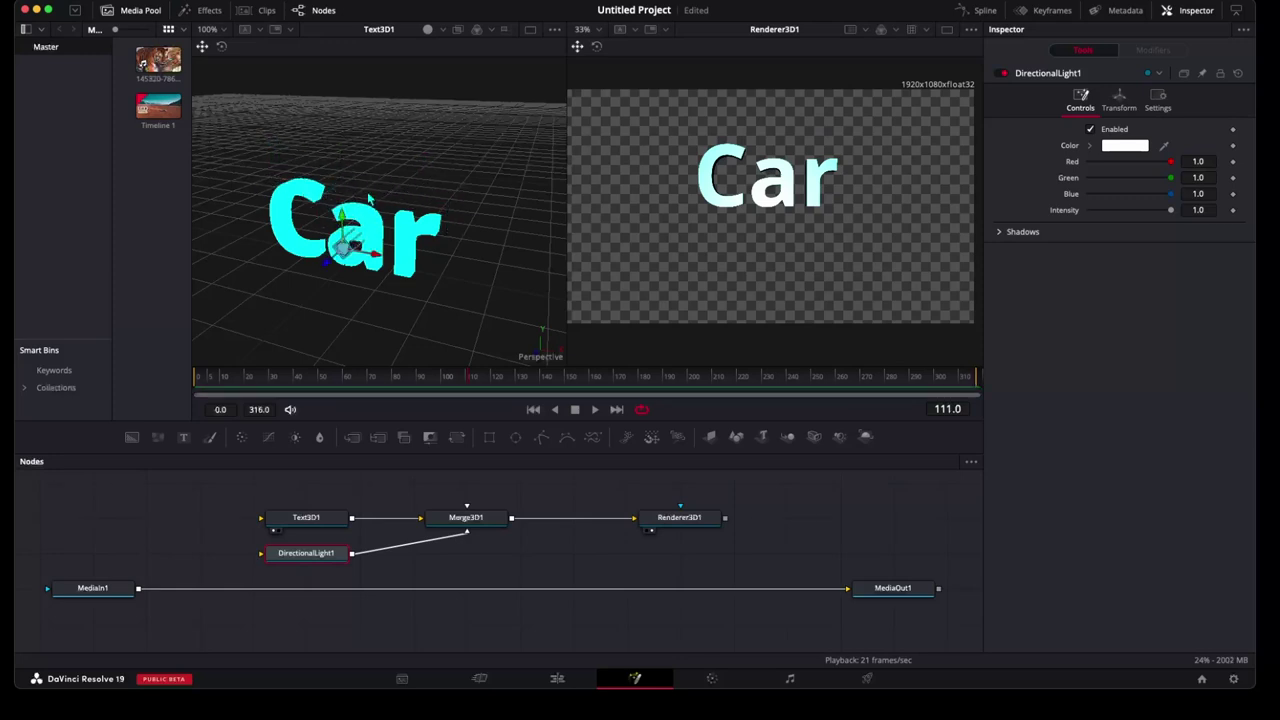
drag(458, 536, 472, 566)
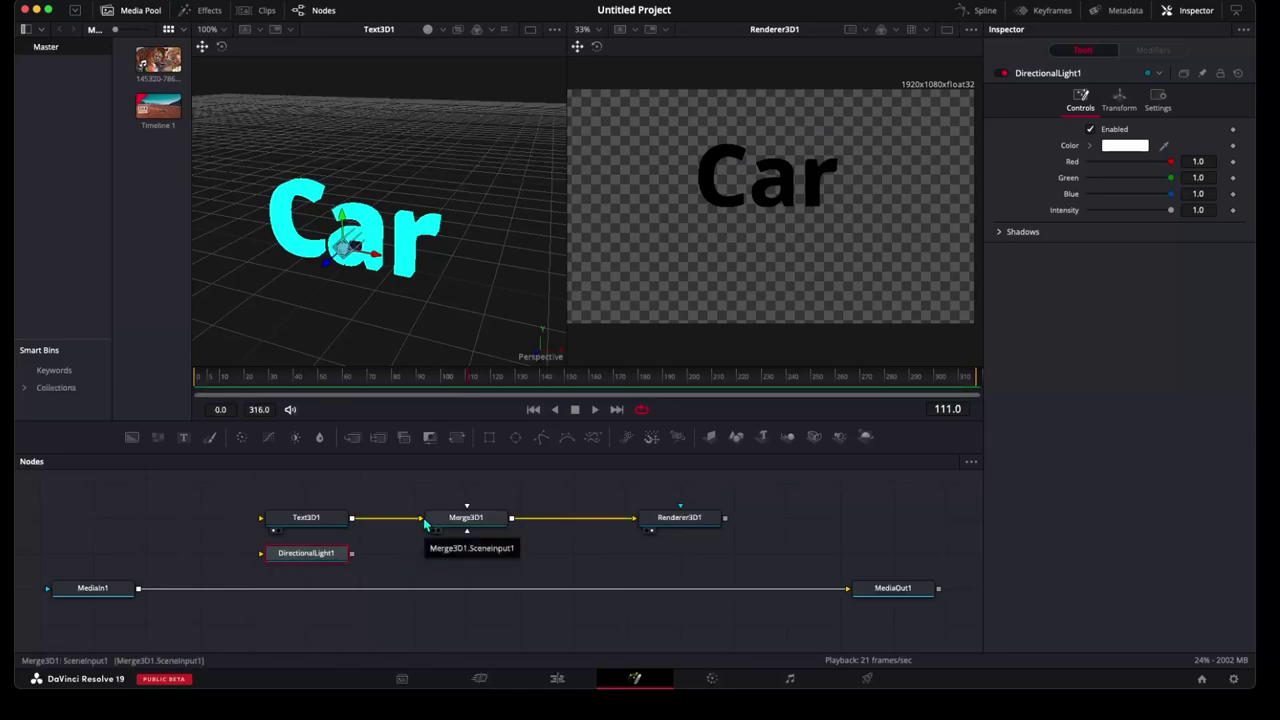
Replace DirectionalLight1 with a SpotLight wired into Merge3D1, placed down-left of the text
key(Delete)
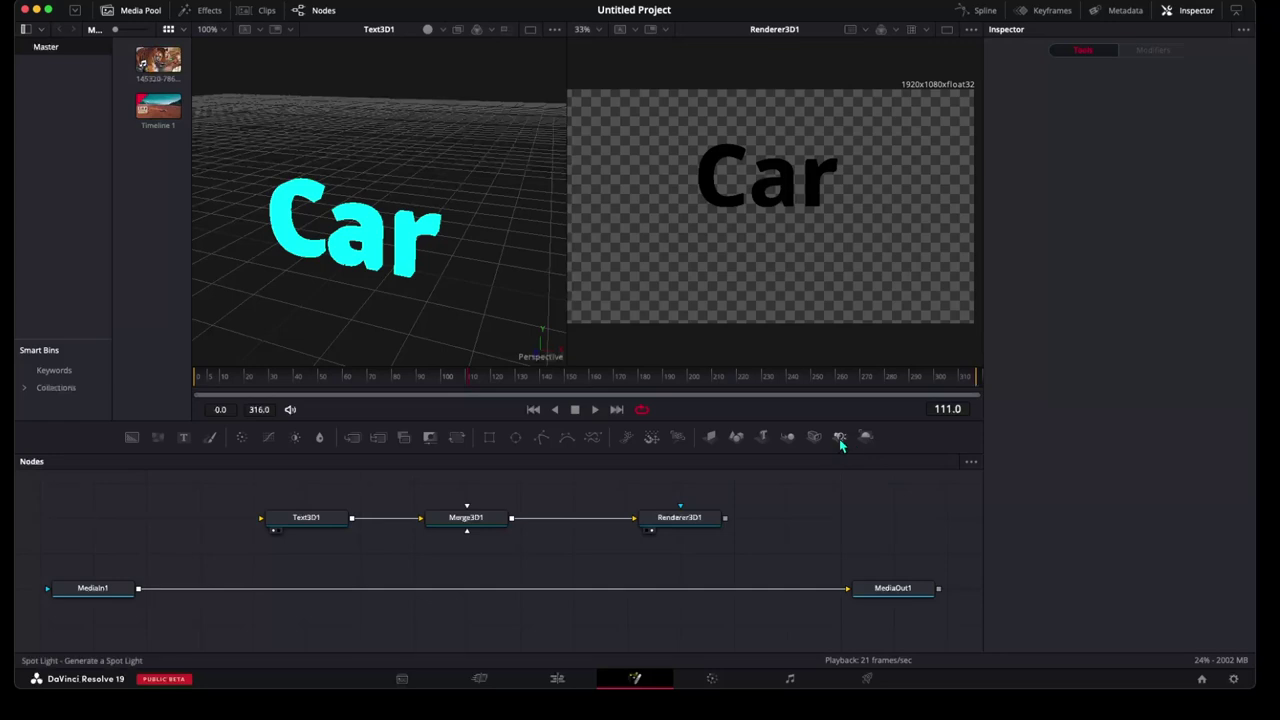
mouse_move(840, 445)
mouse_down()
mouse_move(300, 568)
mouse_move(468, 537)
mouse_up()
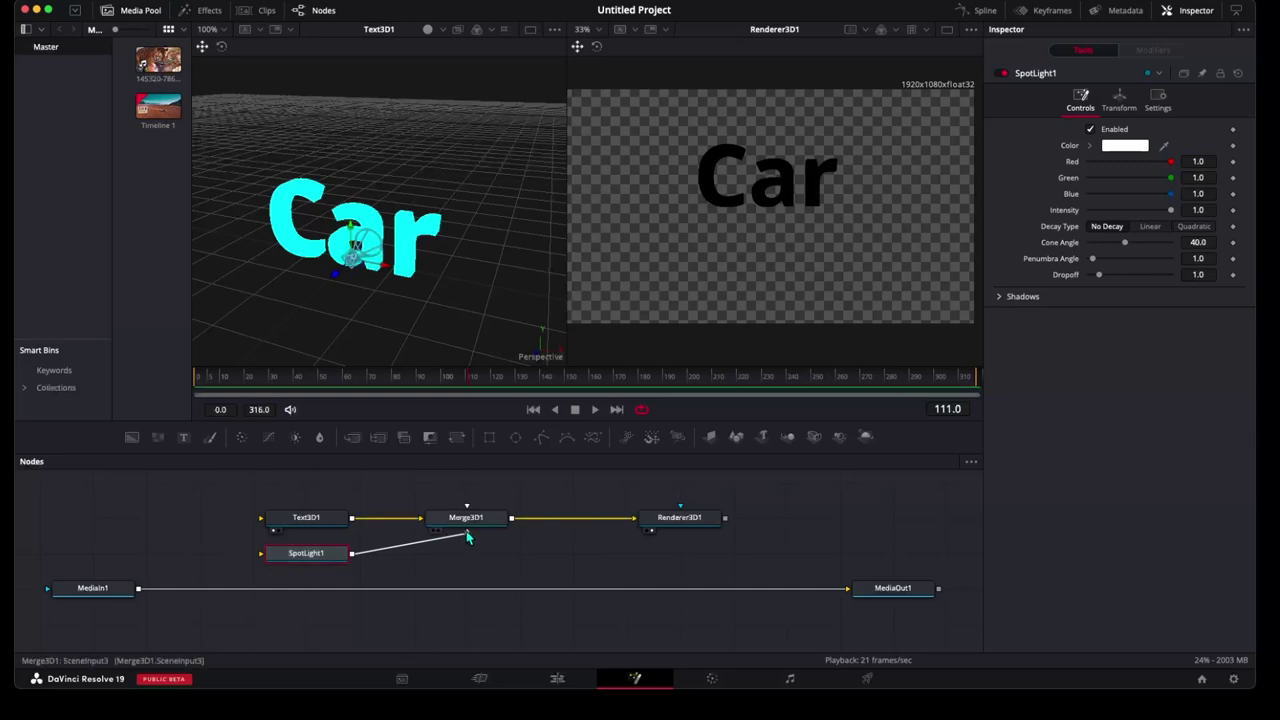
mouse_move(337, 277)
mouse_down()
mouse_move(256, 318)
mouse_move(253, 284)
mouse_up()
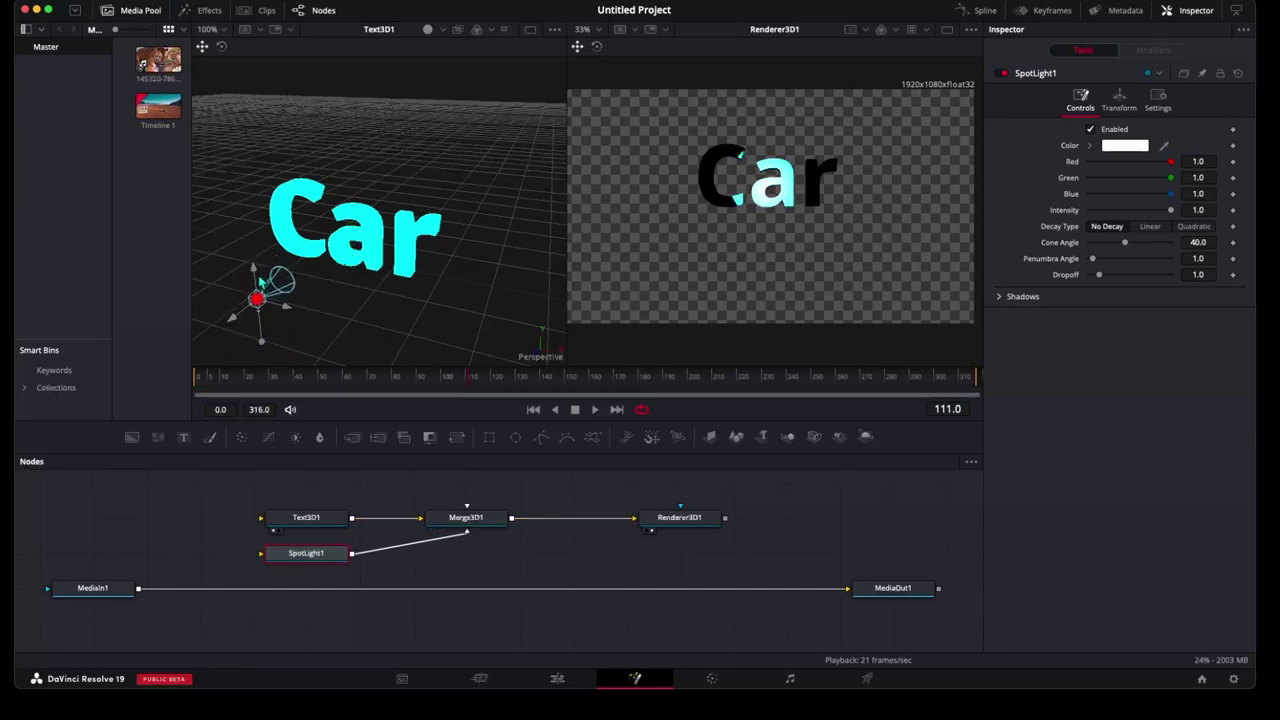
Drag the SpotLight gizmo left so it lights the front of the Car text
mouse_move(294, 321)
mouse_down()
mouse_move(345, 306)
mouse_move(213, 311)
mouse_move(378, 316)
mouse_move(325, 302)
mouse_up()
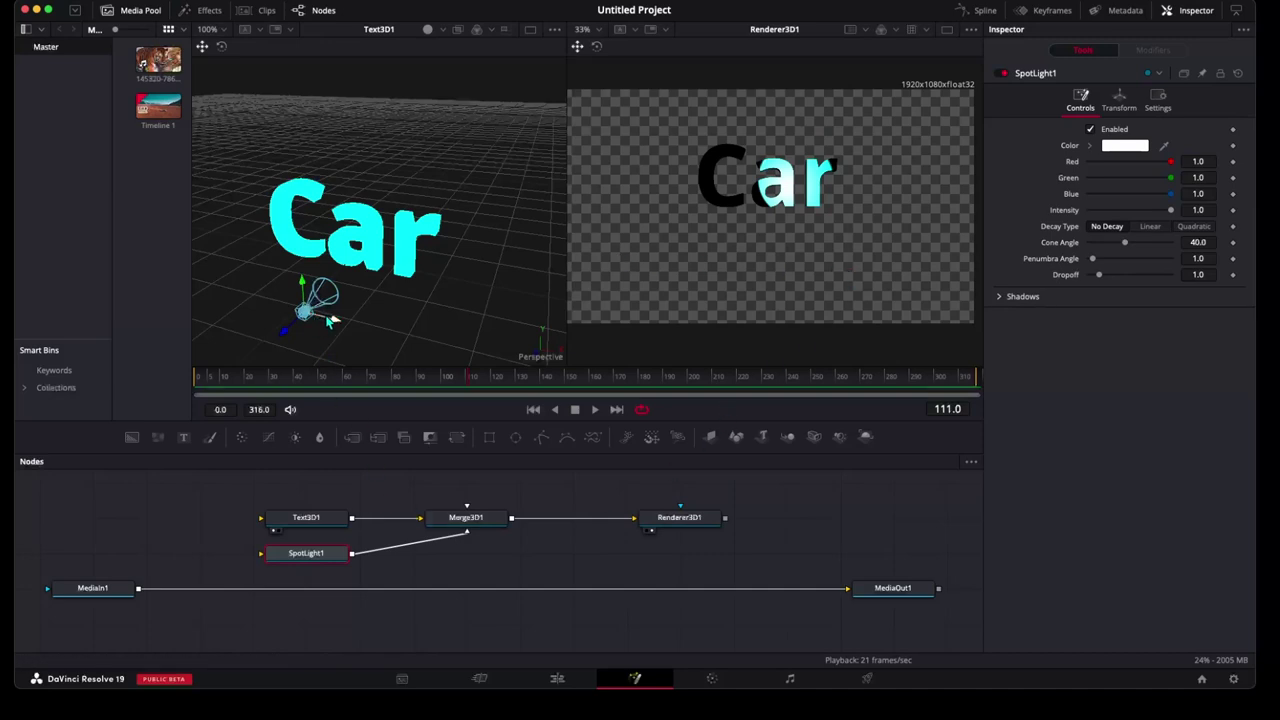
mouse_move(332, 320)
mouse_down()
mouse_move(284, 318)
mouse_move(211, 255)
mouse_up()
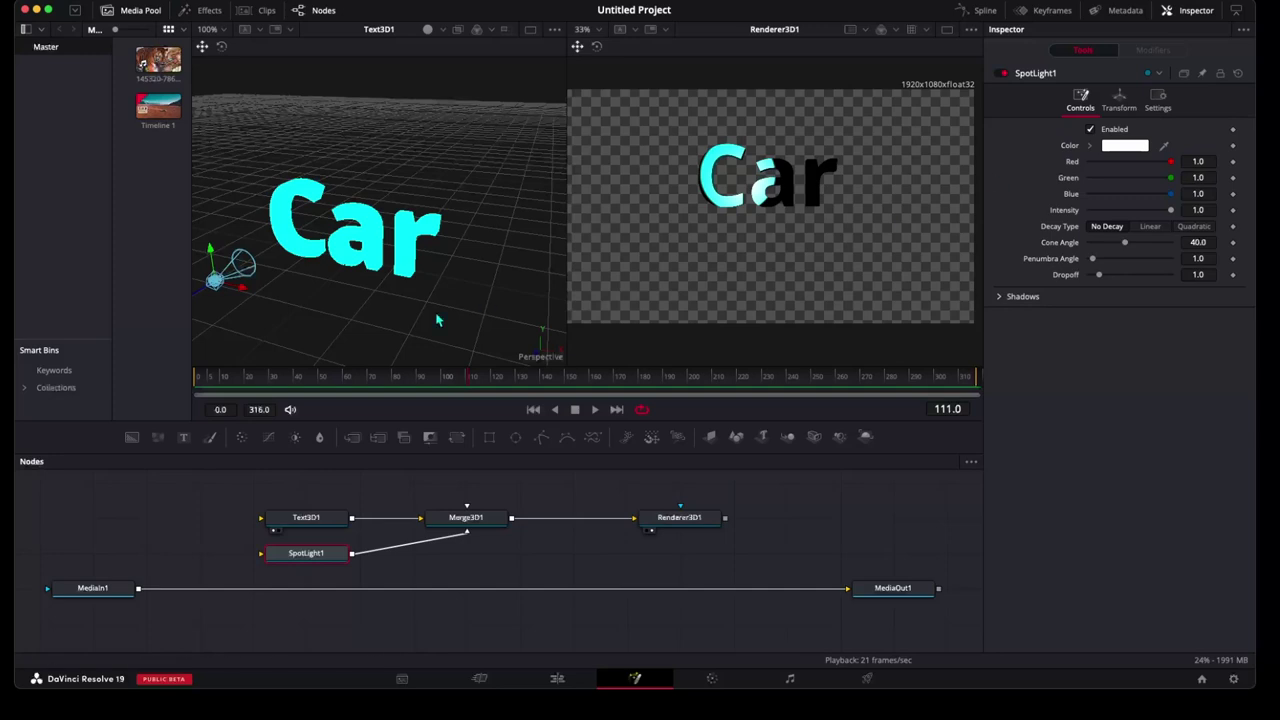
click(1119, 97)
click(1080, 100)
Set SpotLight1 Cone Angle to 63.78, Penumbra Angle 18.43 and Dropoff 1.63
mouse_move(1126, 251)
mouse_down()
mouse_move(1180, 254)
mouse_move(1128, 257)
mouse_up()
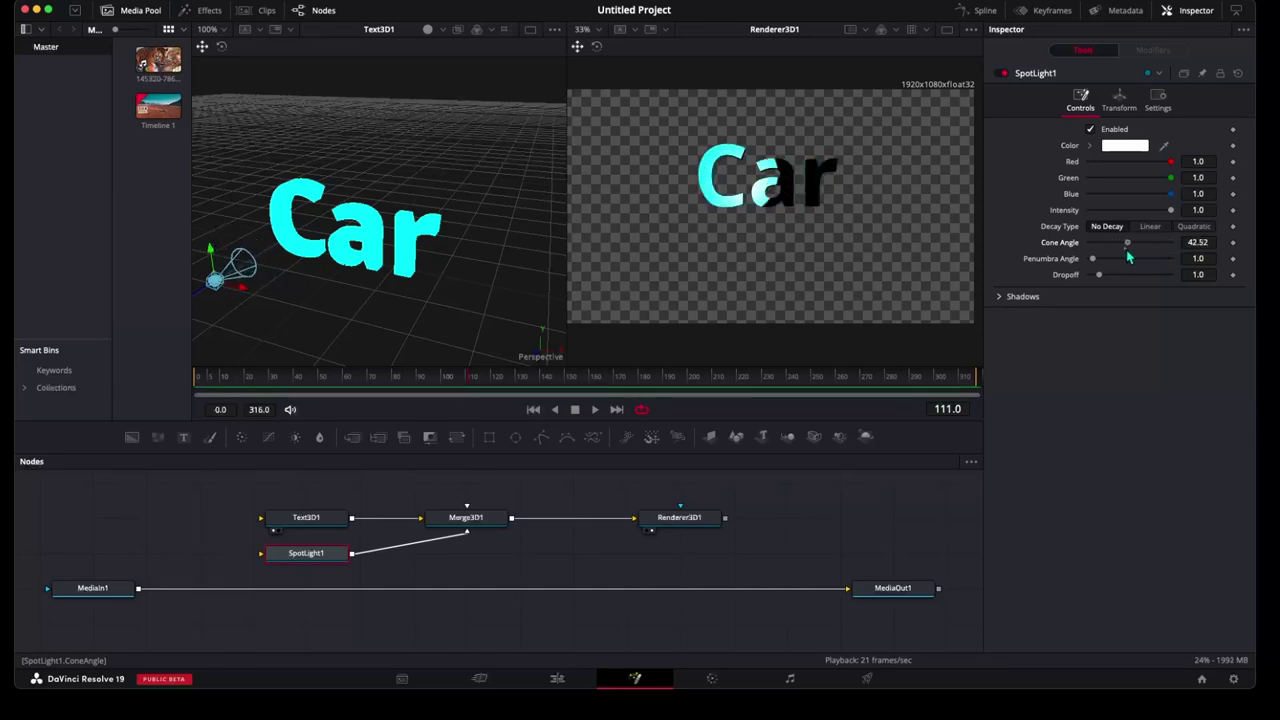
drag(1095, 263, 1172, 272)
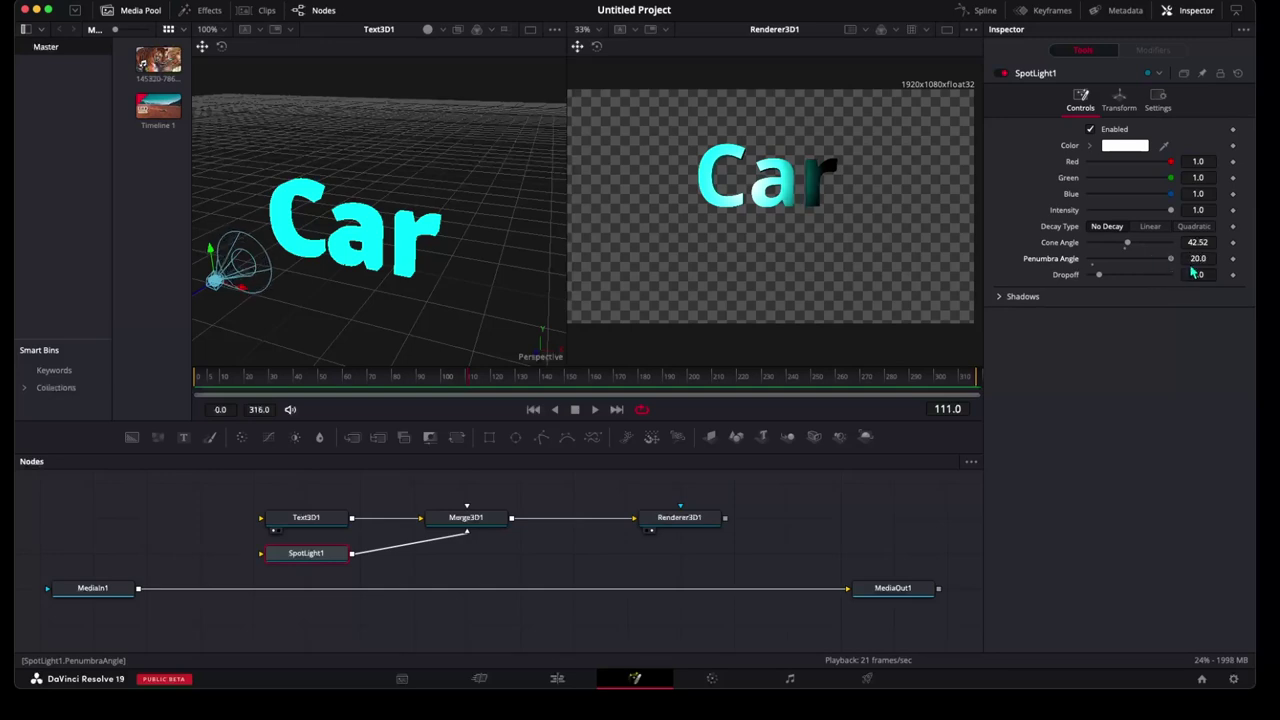
mouse_move(1128, 248)
mouse_down()
mouse_move(1148, 250)
mouse_move(1107, 284)
mouse_move(1175, 286)
mouse_move(1105, 278)
mouse_move(1164, 268)
mouse_move(1147, 249)
mouse_up()
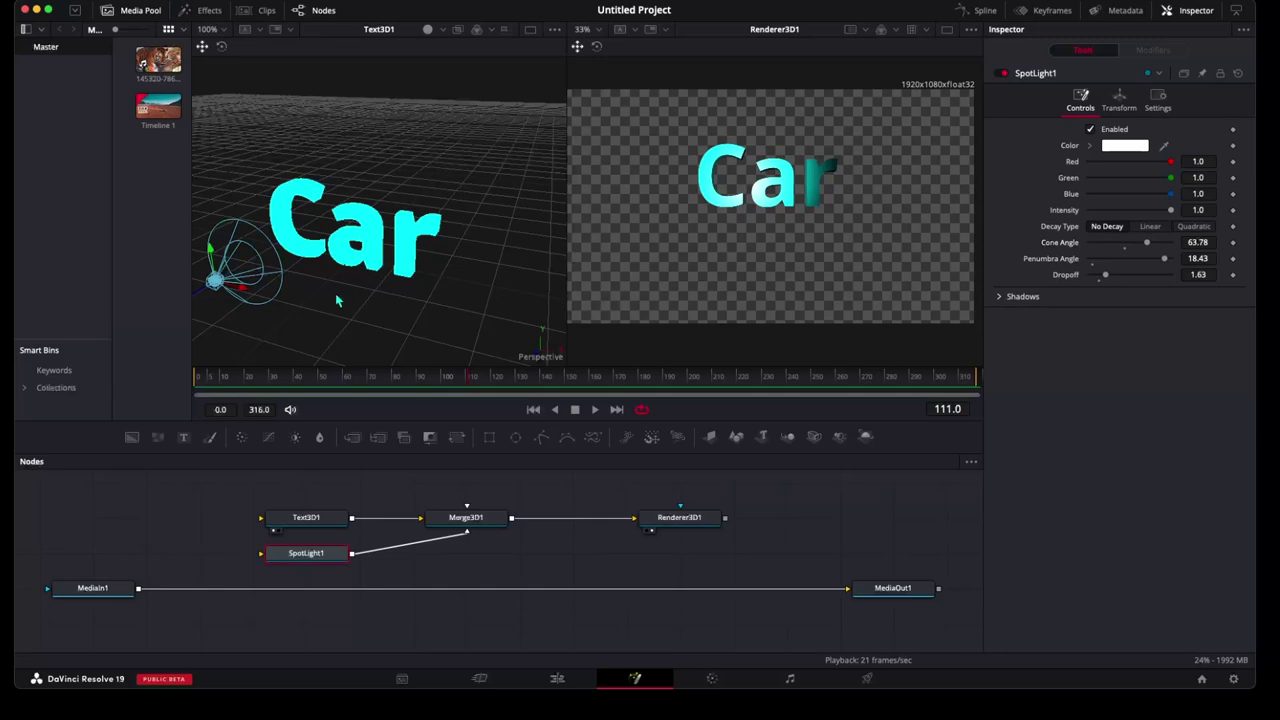
mouse_move(337, 300)
mouse_down()
mouse_move(409, 306)
mouse_move(423, 280)
mouse_move(380, 297)
mouse_up()
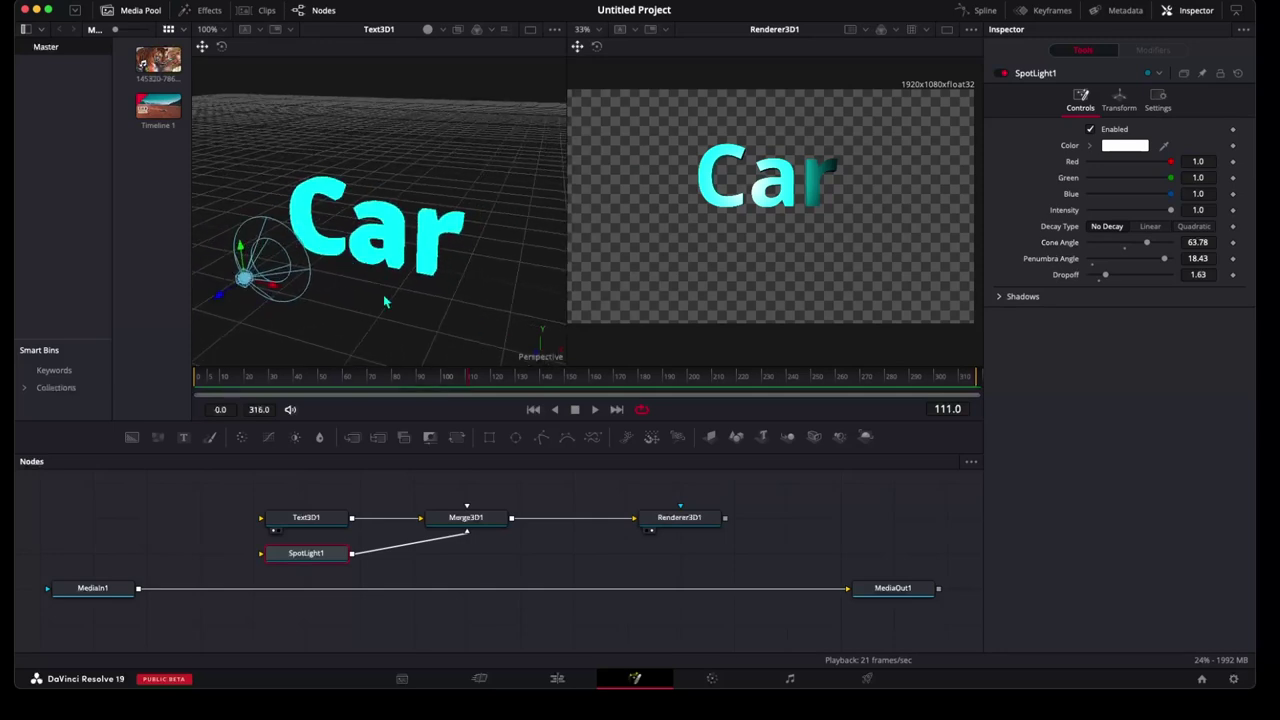
Rotate Text3D1 with the rotation rings to a near front-on angle, then lower it slightly
click(314, 520)
click(222, 48)
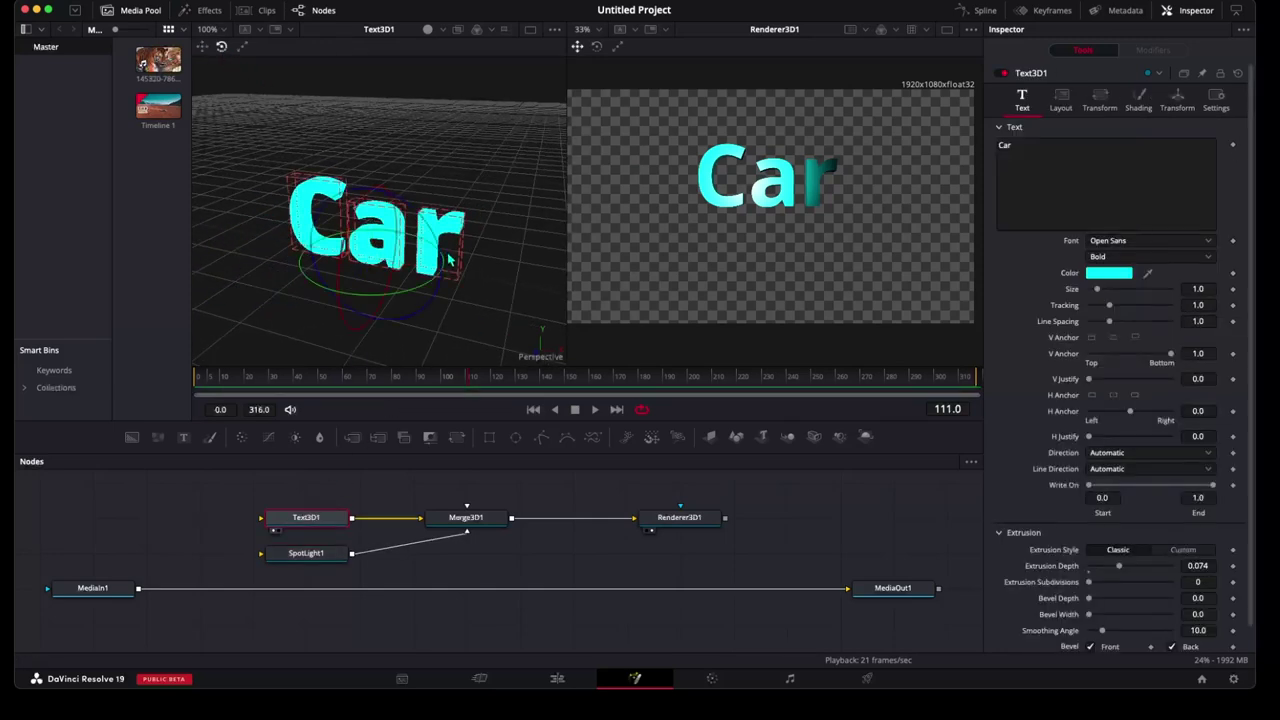
mouse_move(418, 244)
mouse_down()
mouse_move(372, 224)
mouse_move(370, 261)
mouse_move(300, 282)
mouse_move(300, 312)
mouse_up()
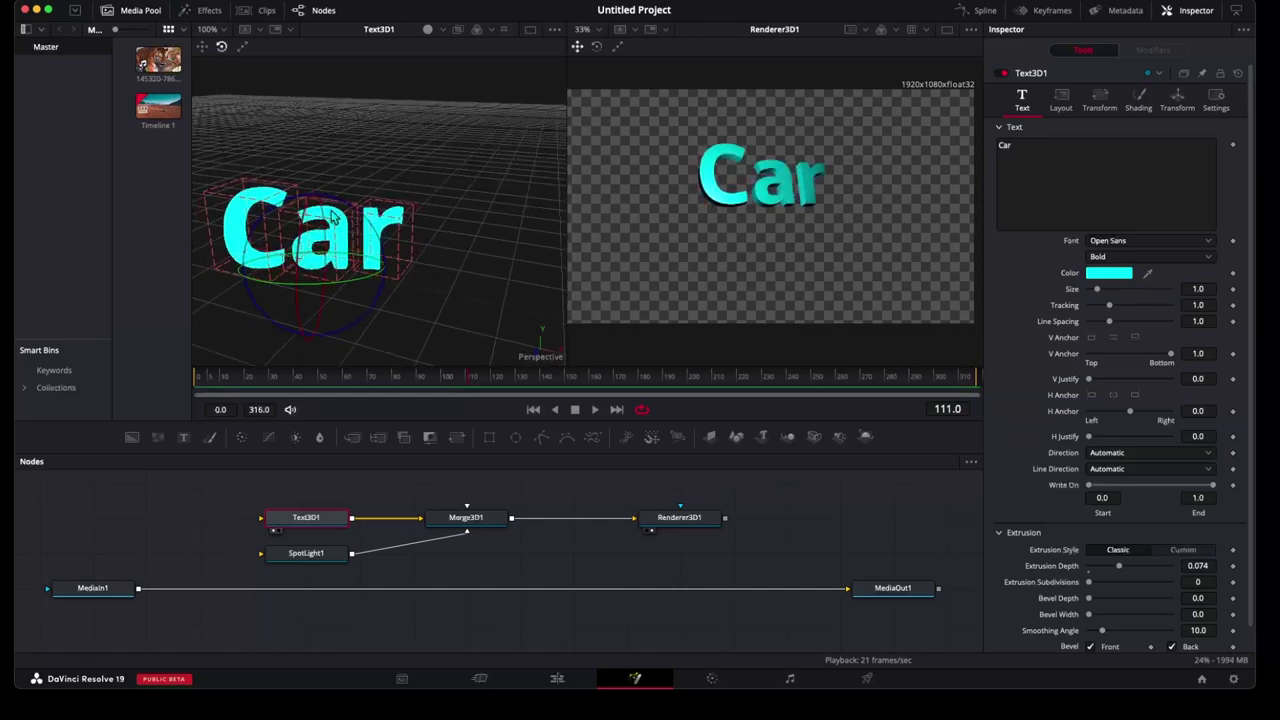
mouse_move(356, 212)
mouse_down()
mouse_move(361, 227)
mouse_move(303, 255)
mouse_move(365, 248)
mouse_move(314, 225)
mouse_move(320, 287)
mouse_move(285, 291)
mouse_up()
click(202, 47)
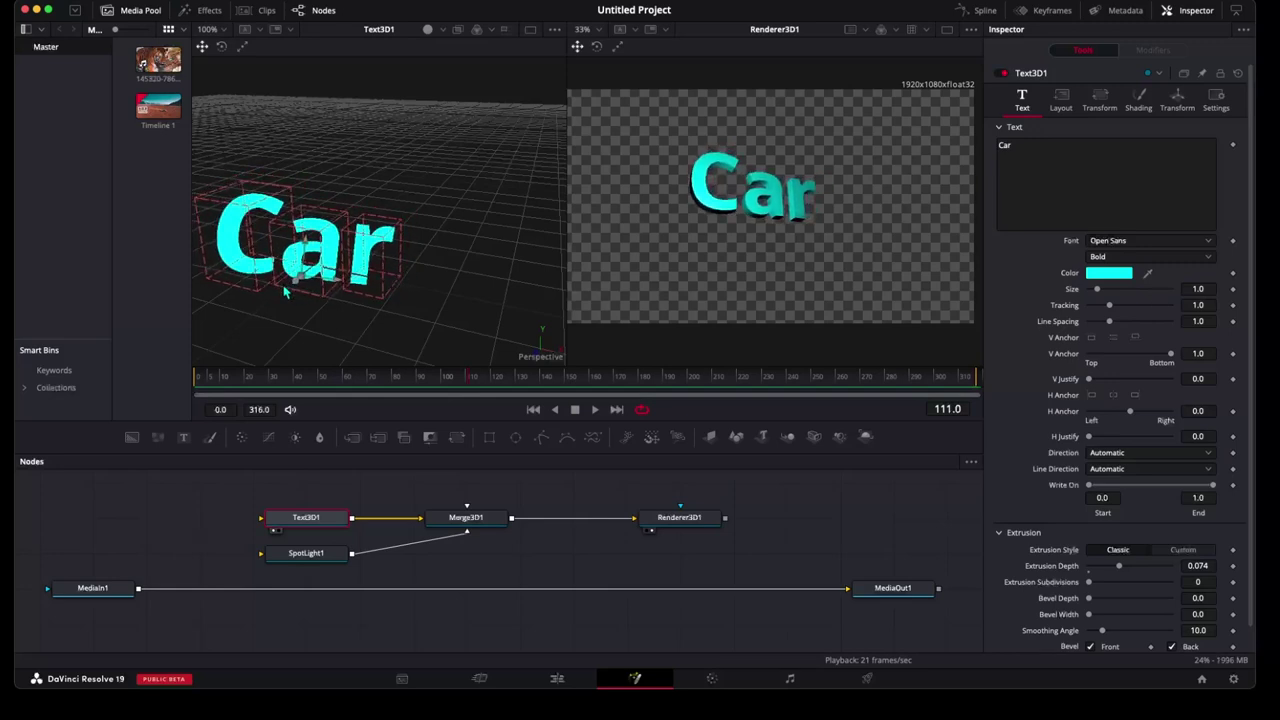
drag(307, 243, 303, 255)
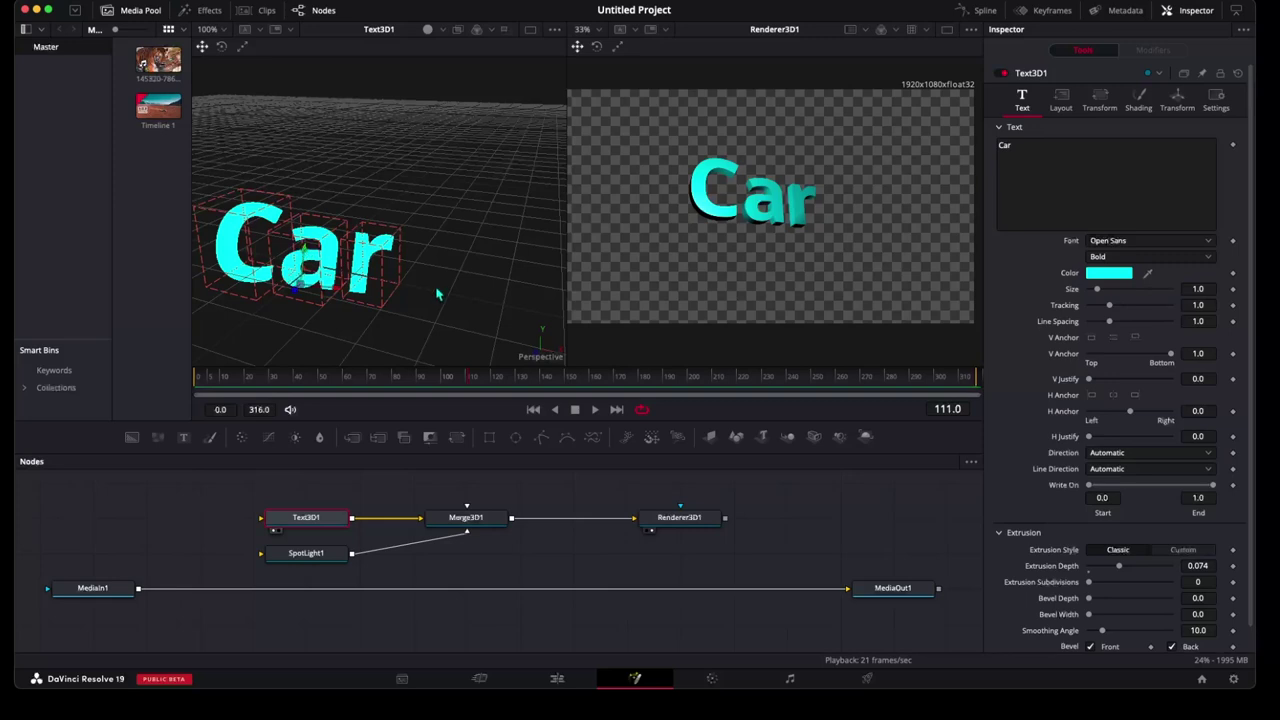
Rotate SpotLight1 with the viewer's rotate gizmo so its beam hits the Car text from a new angle
click(306, 553)
drag(212, 254, 211, 180)
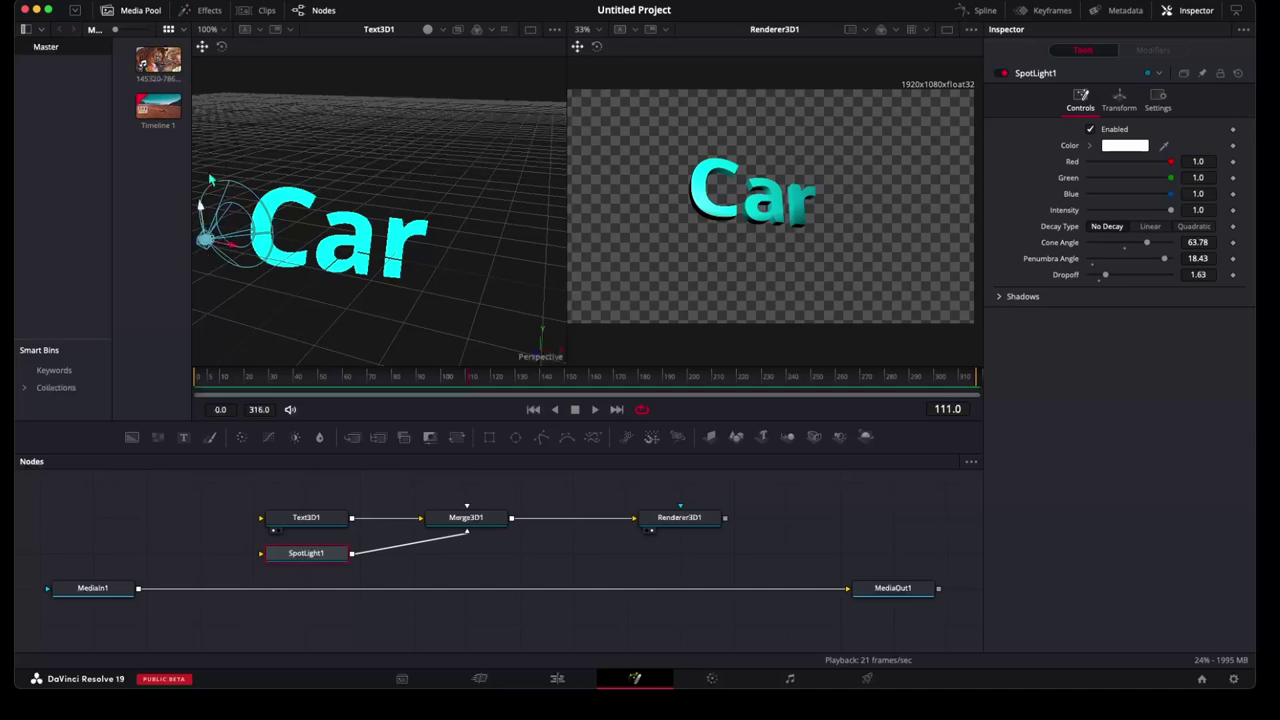
click(222, 47)
mouse_move(262, 230)
mouse_down()
mouse_move(270, 222)
mouse_move(221, 178)
mouse_move(260, 182)
mouse_move(238, 202)
mouse_move(280, 222)
mouse_up()
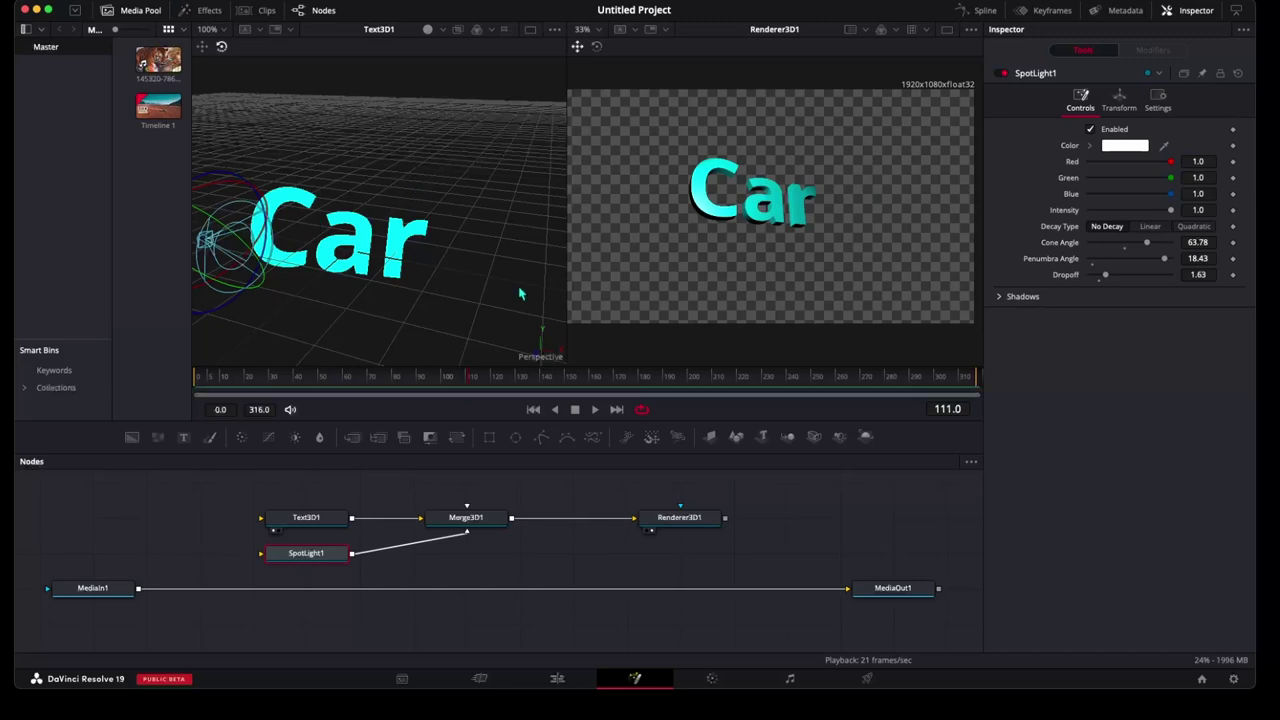
click(682, 517)
Show Renderer3D1's output in the left viewer and clear the right viewer
click(273, 534)
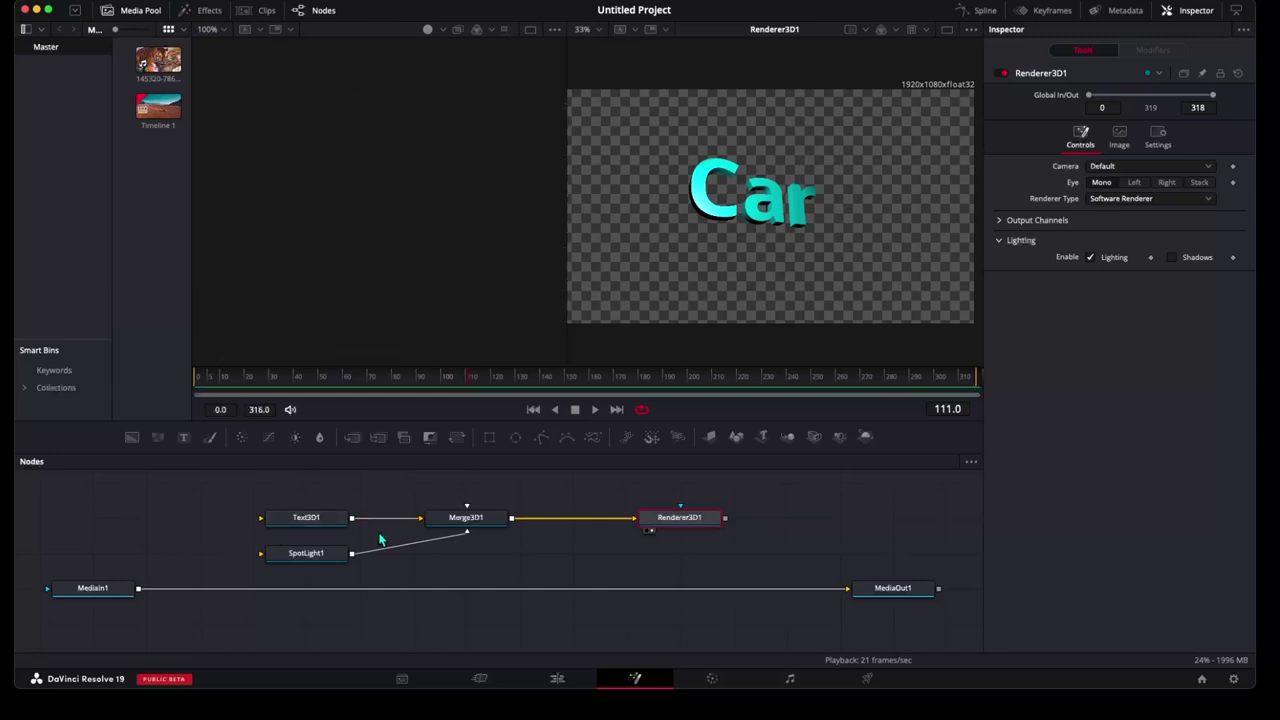
click(648, 532)
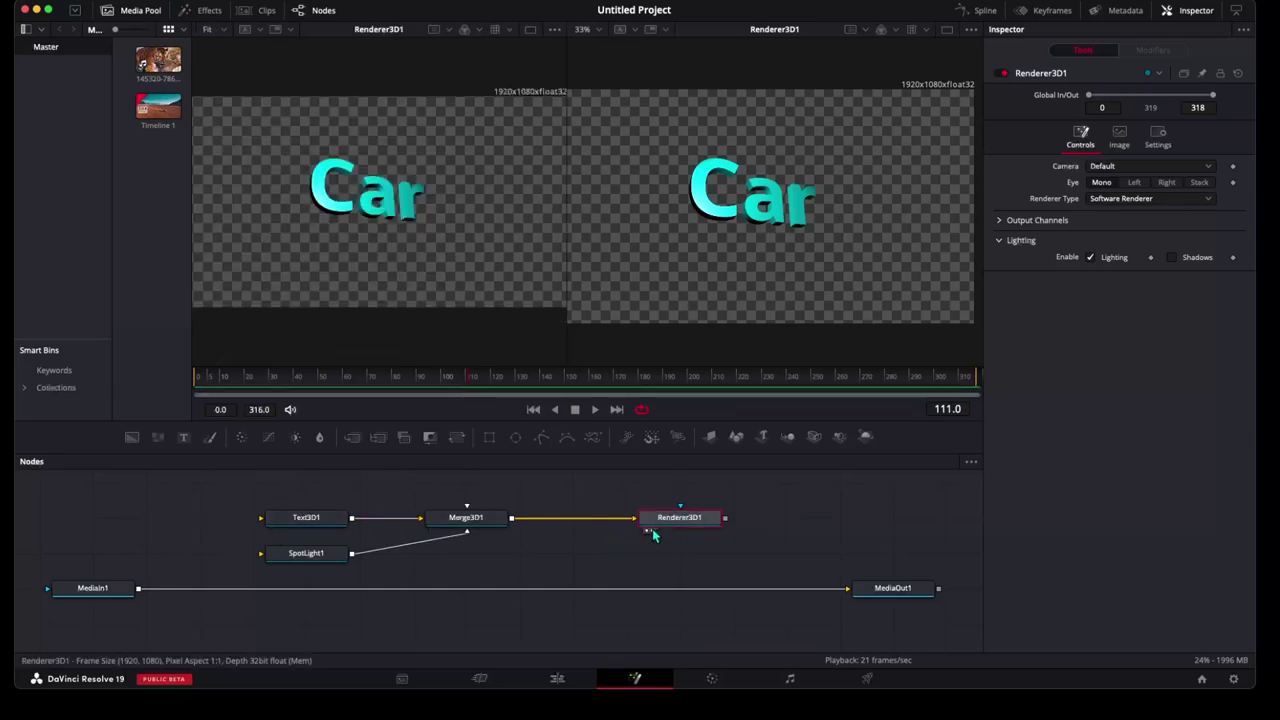
click(650, 532)
Move Text3D1, SpotLight1, Merge3D1 and Renderer3D1 into a compact row at upper left
drag(320, 518, 160, 483)
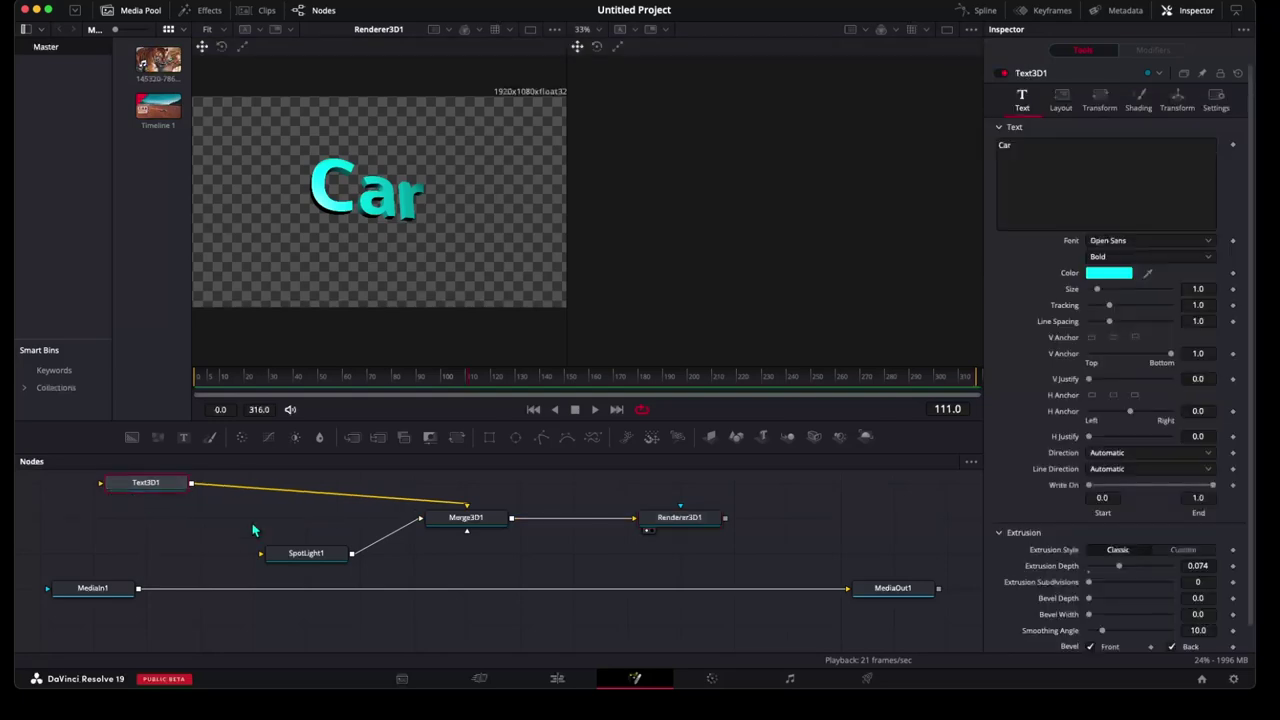
drag(306, 553, 146, 517)
drag(466, 519, 306, 484)
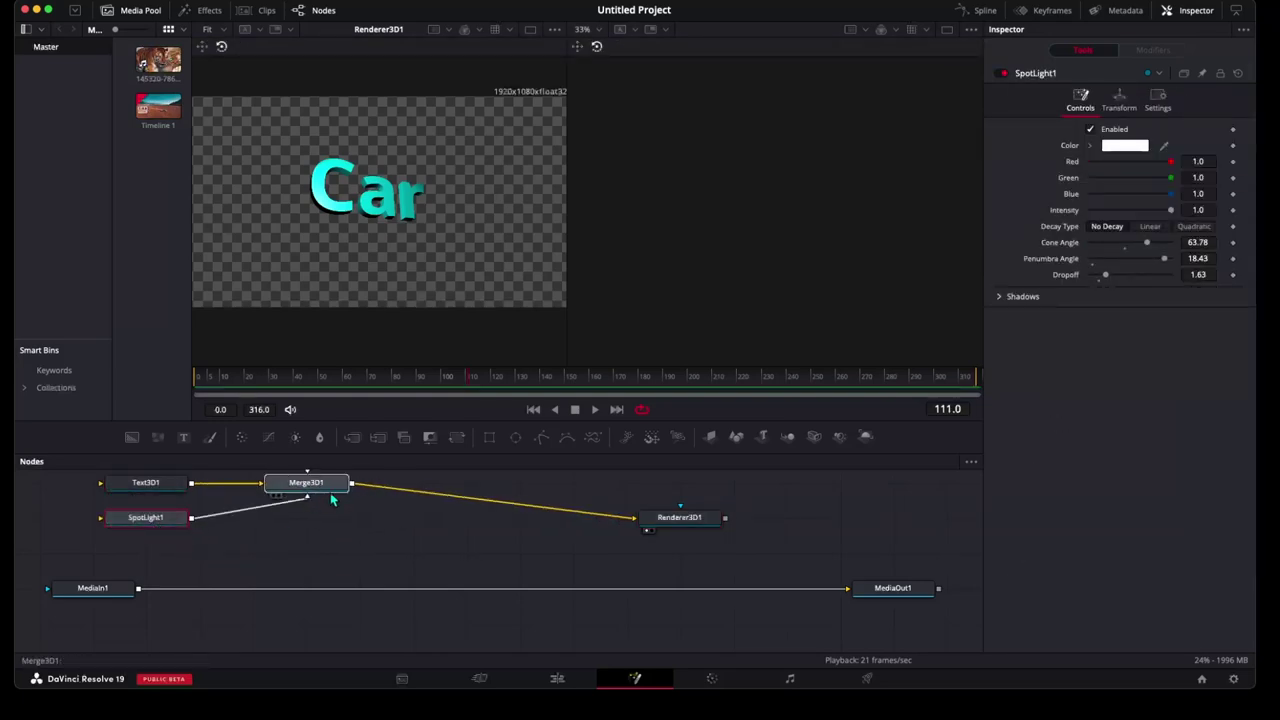
drag(680, 520, 414, 486)
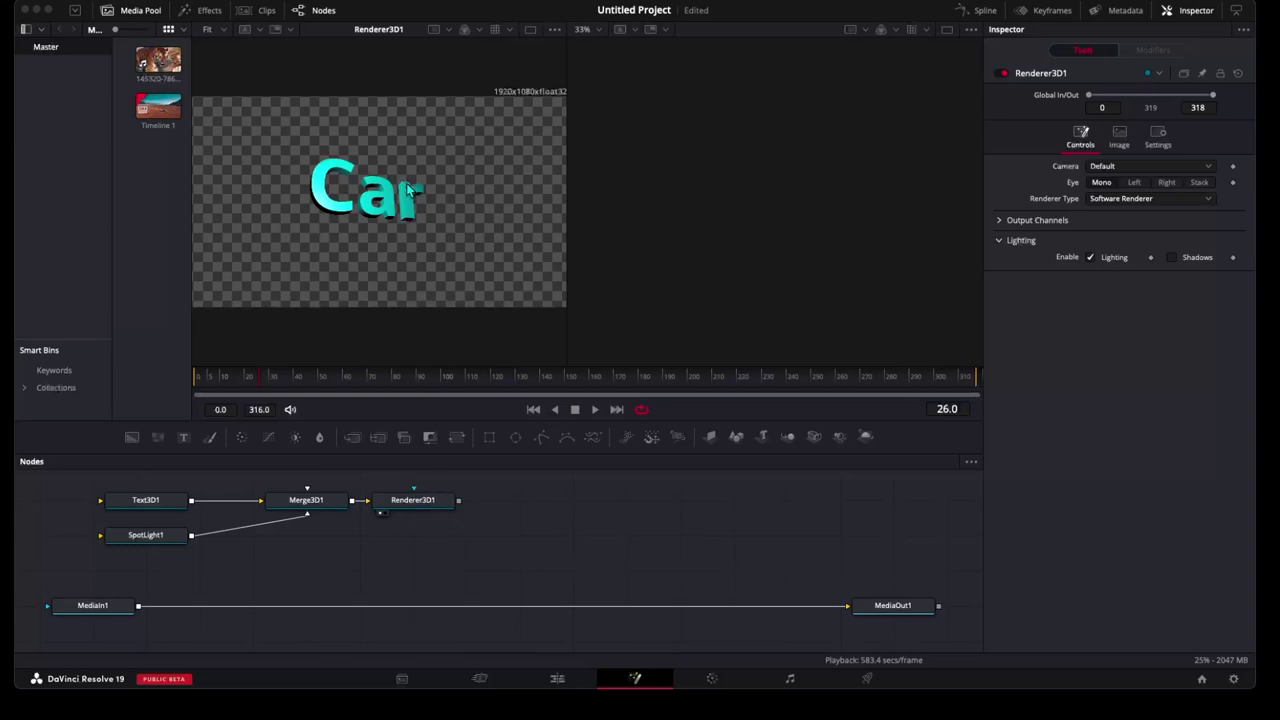
View the desert clip, disconnect MediaIn1 from MediaOut1 and move it below Renderer3D1
click(110, 608)
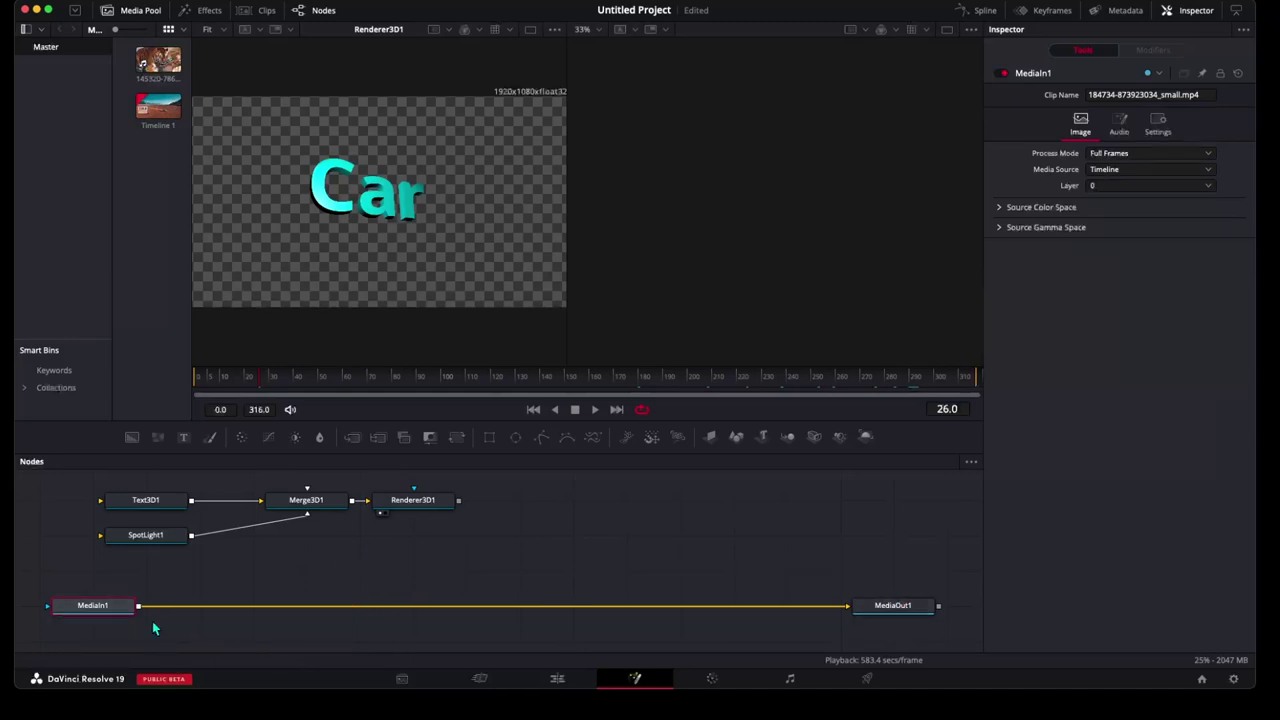
click(65, 620)
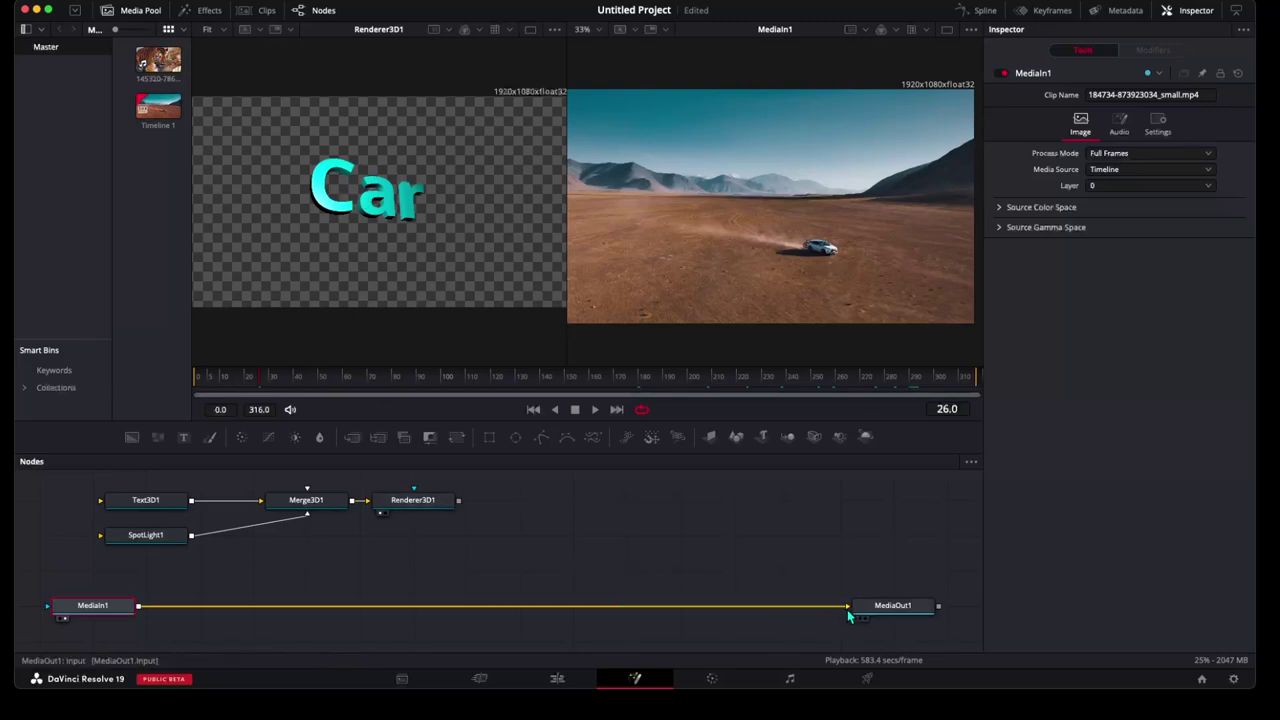
drag(846, 605, 817, 561)
drag(124, 608, 444, 573)
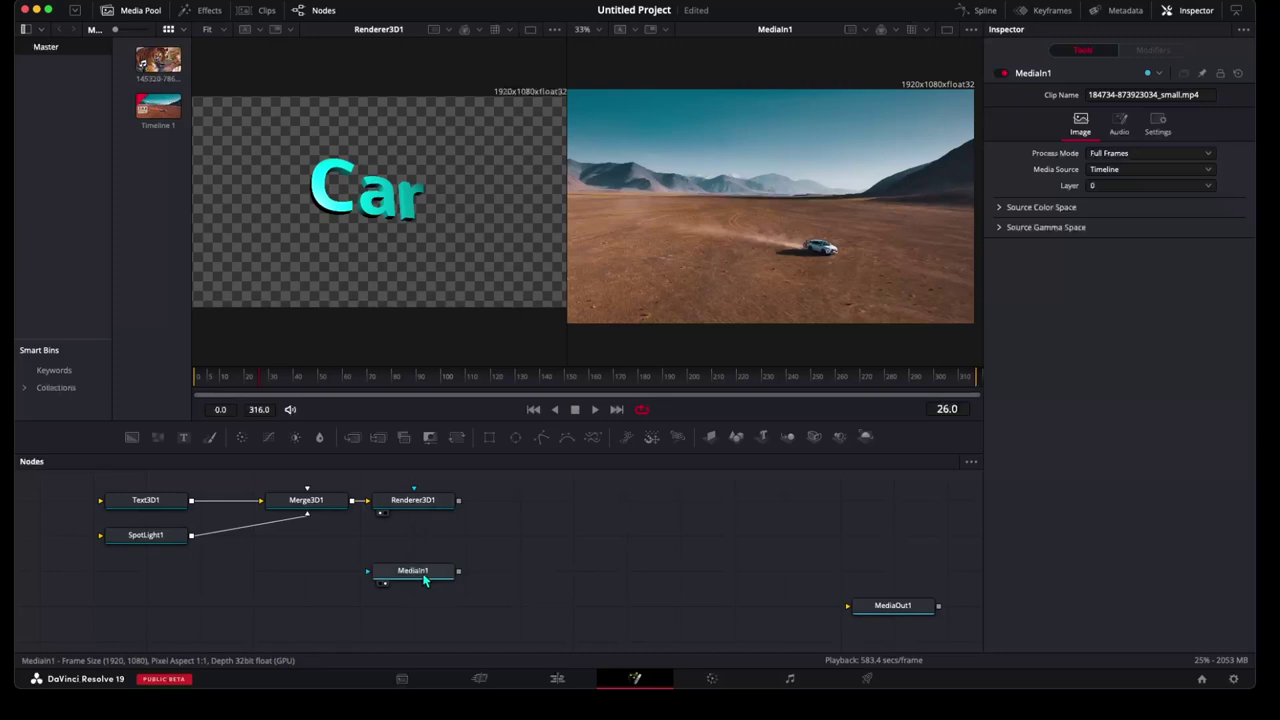
Add a Merge1 node and connect MediaIn1 as its background
click(353, 440)
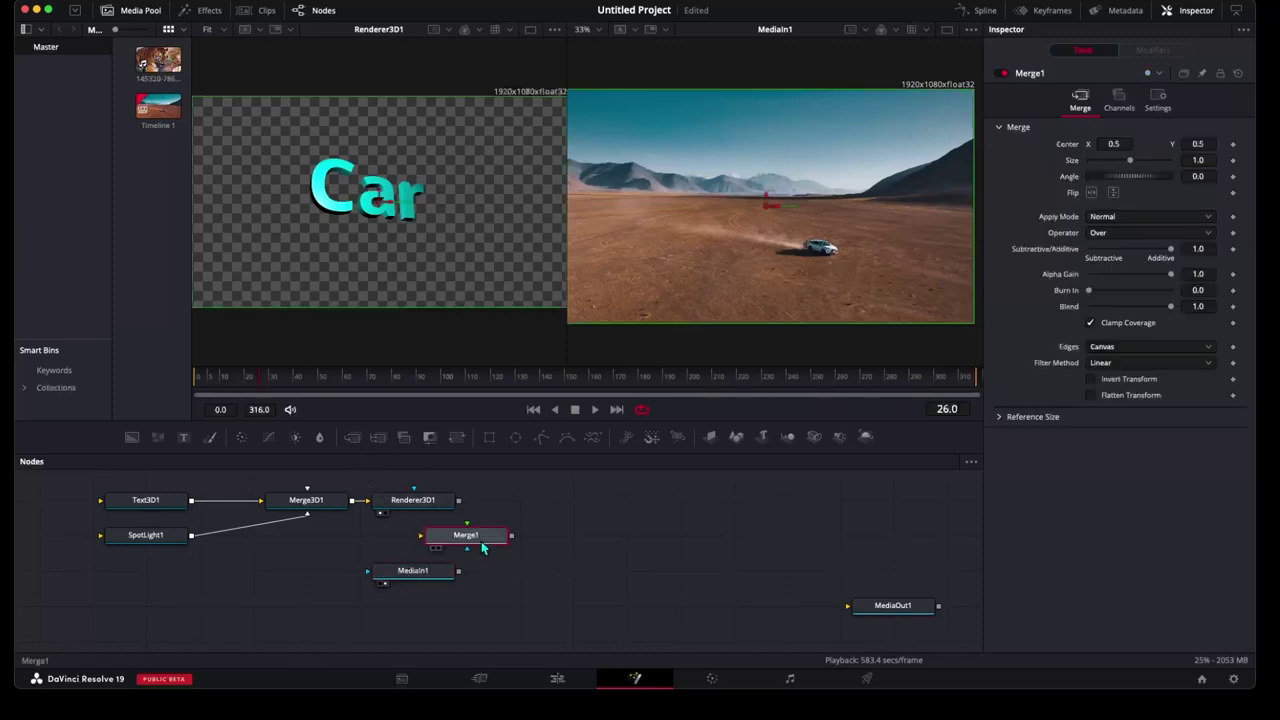
drag(468, 541, 573, 578)
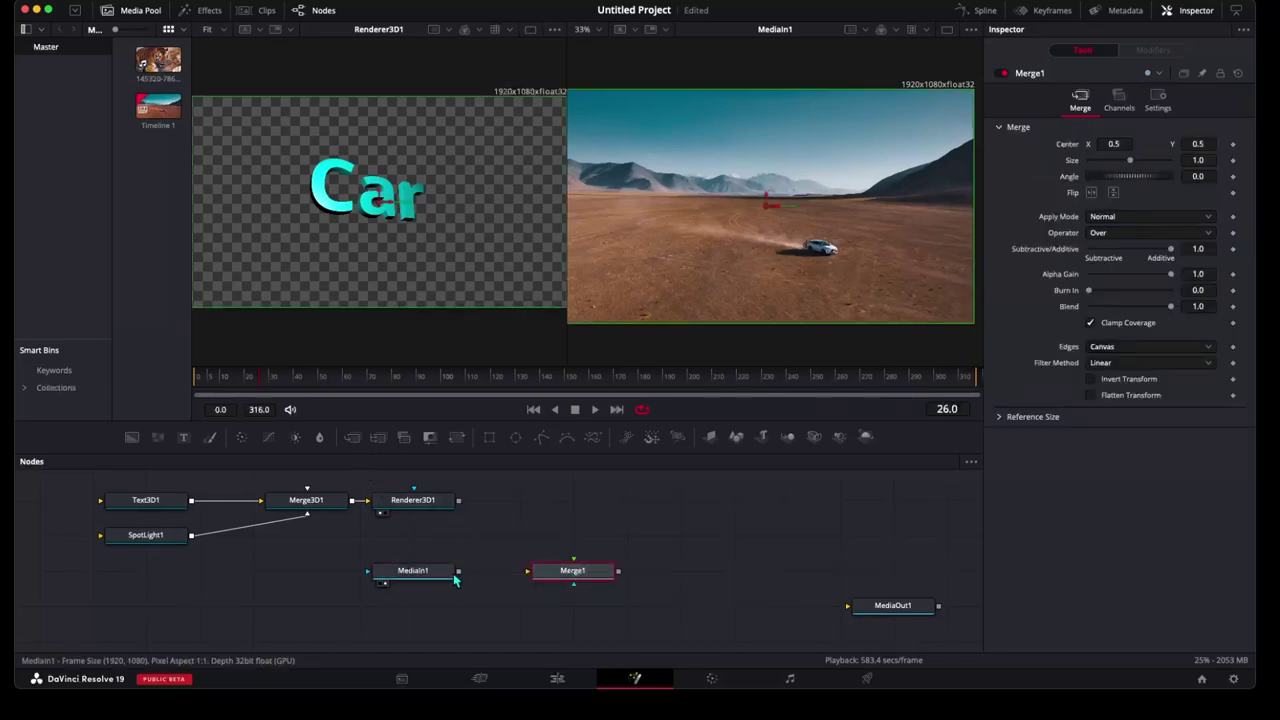
drag(458, 571, 528, 574)
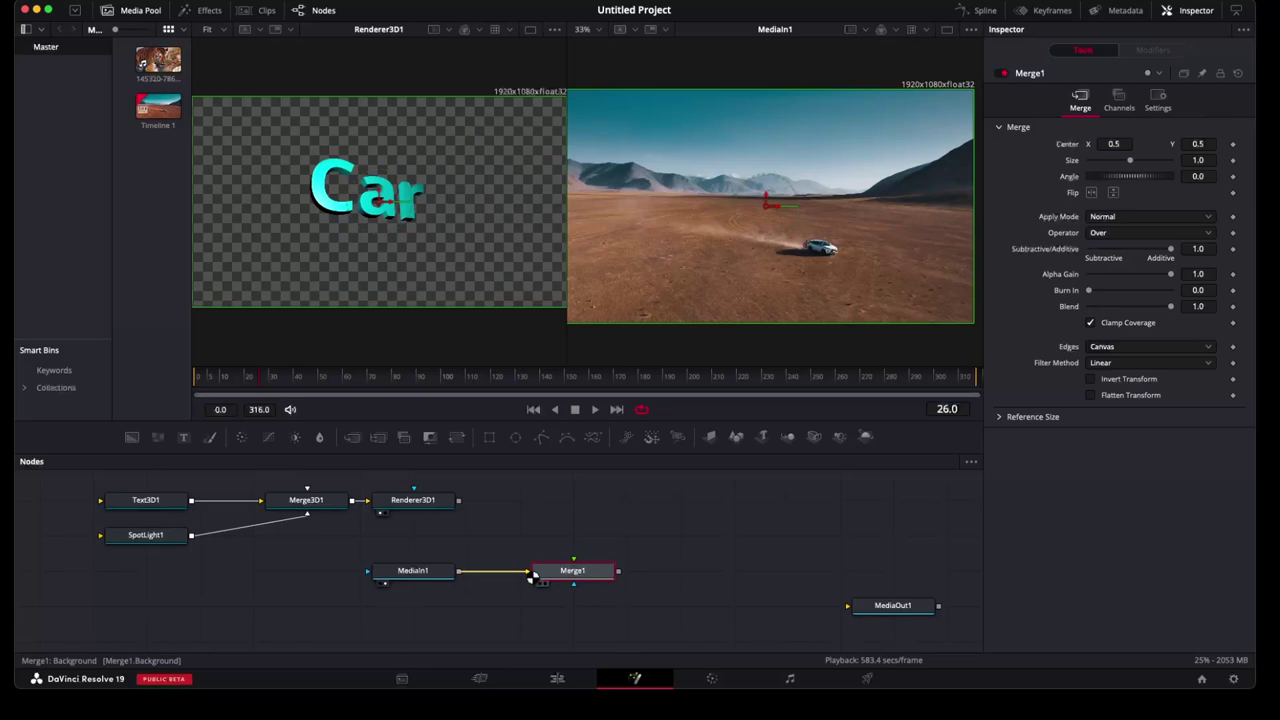
click(537, 551)
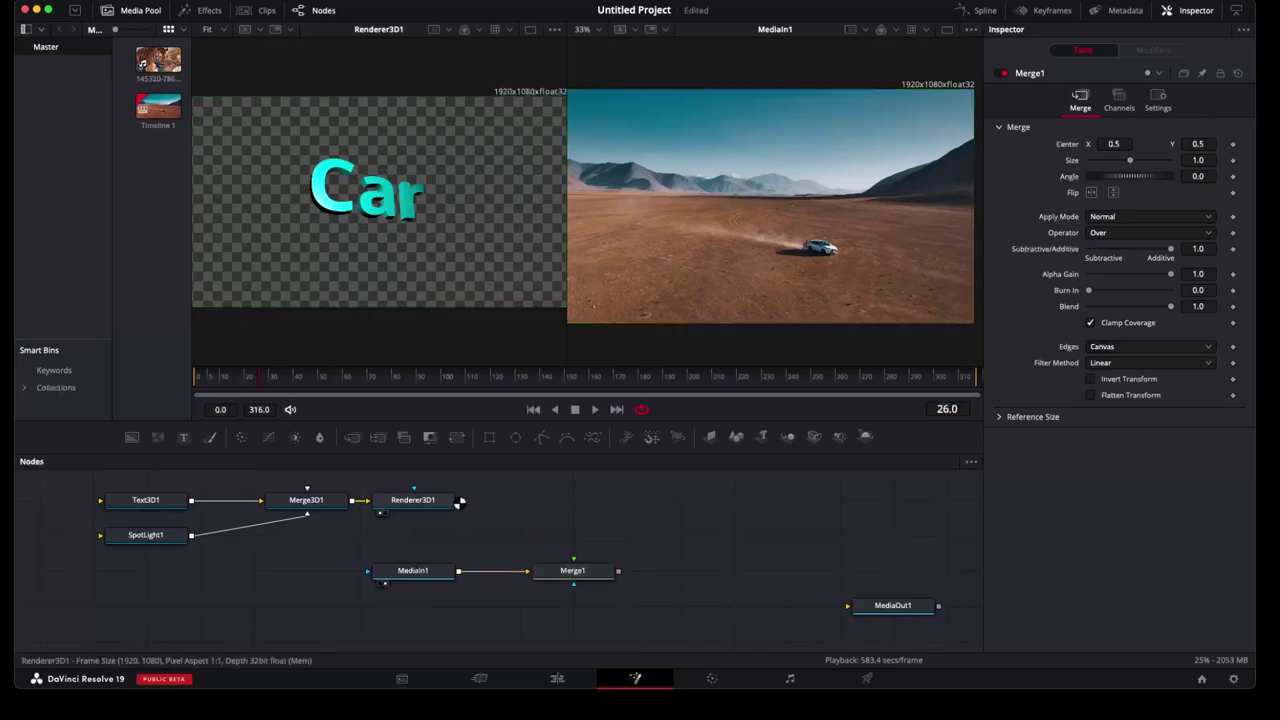
drag(460, 503, 513, 503)
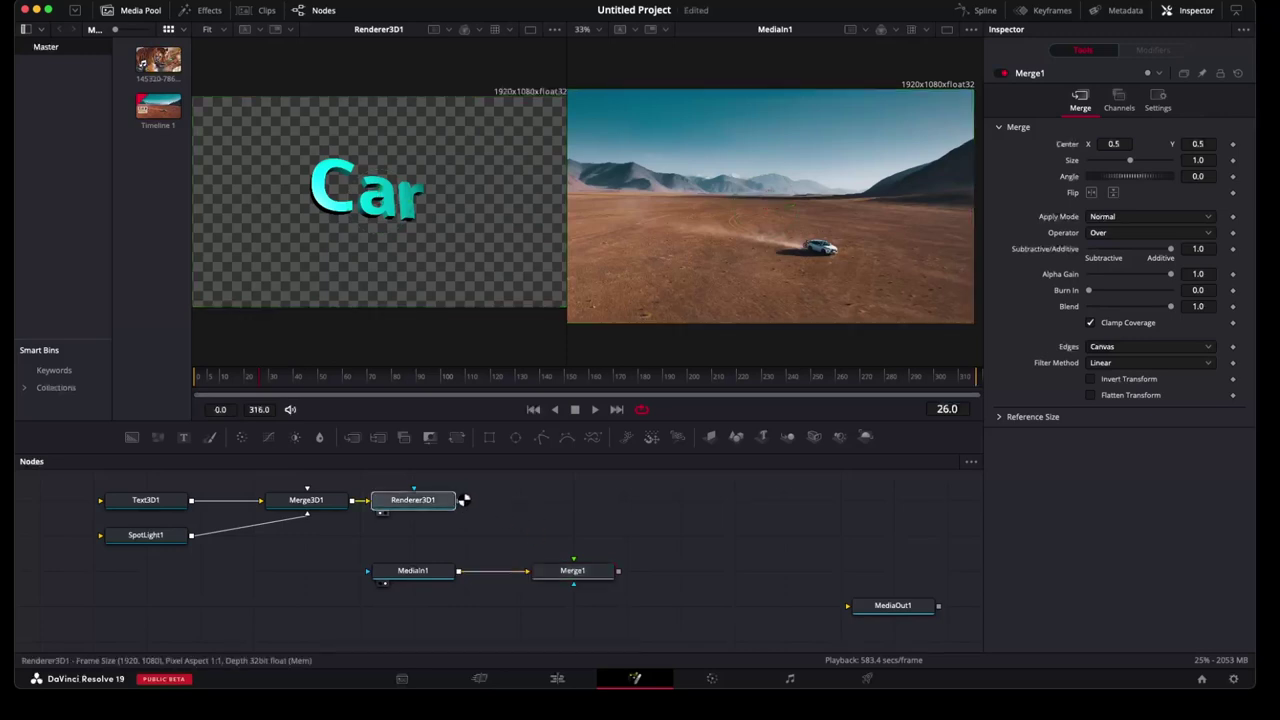
Connect Renderer3D1's Car text into Merge1's foreground and view the composite
right_click(547, 510)
mouse_move(511, 500)
mouse_down()
mouse_move(578, 548)
mouse_move(573, 565)
mouse_up()
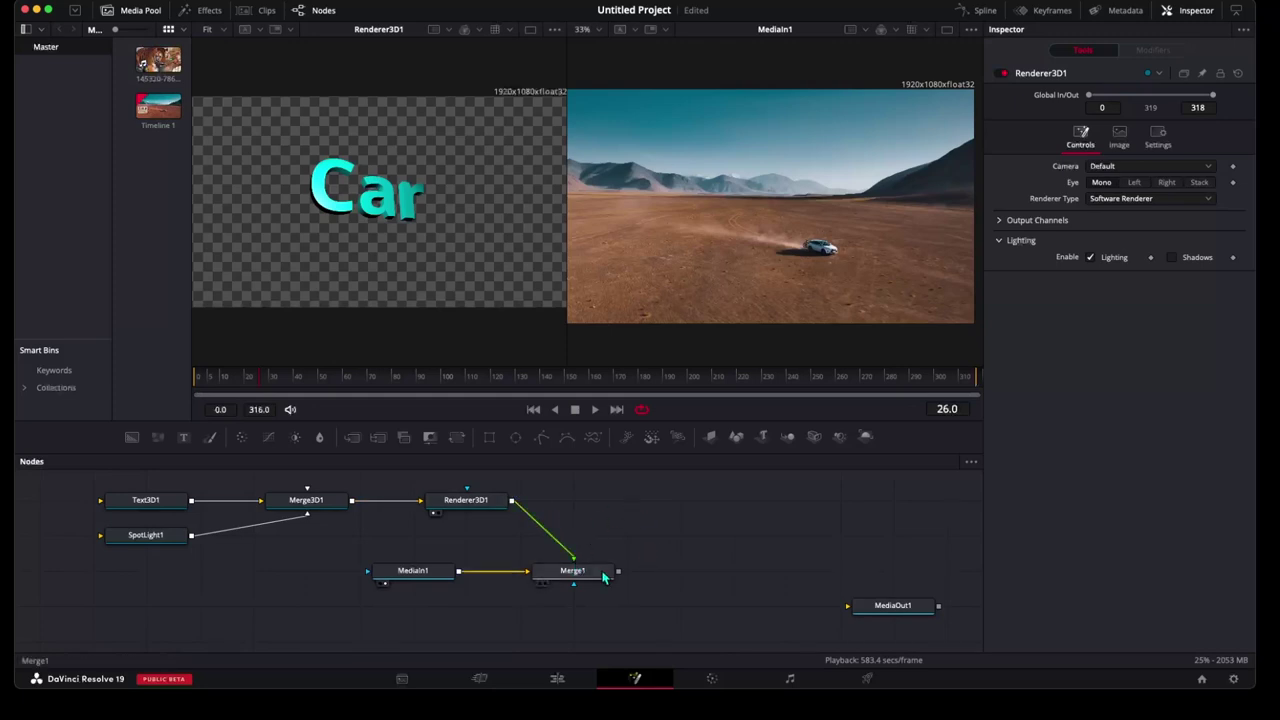
click(603, 577)
click(541, 584)
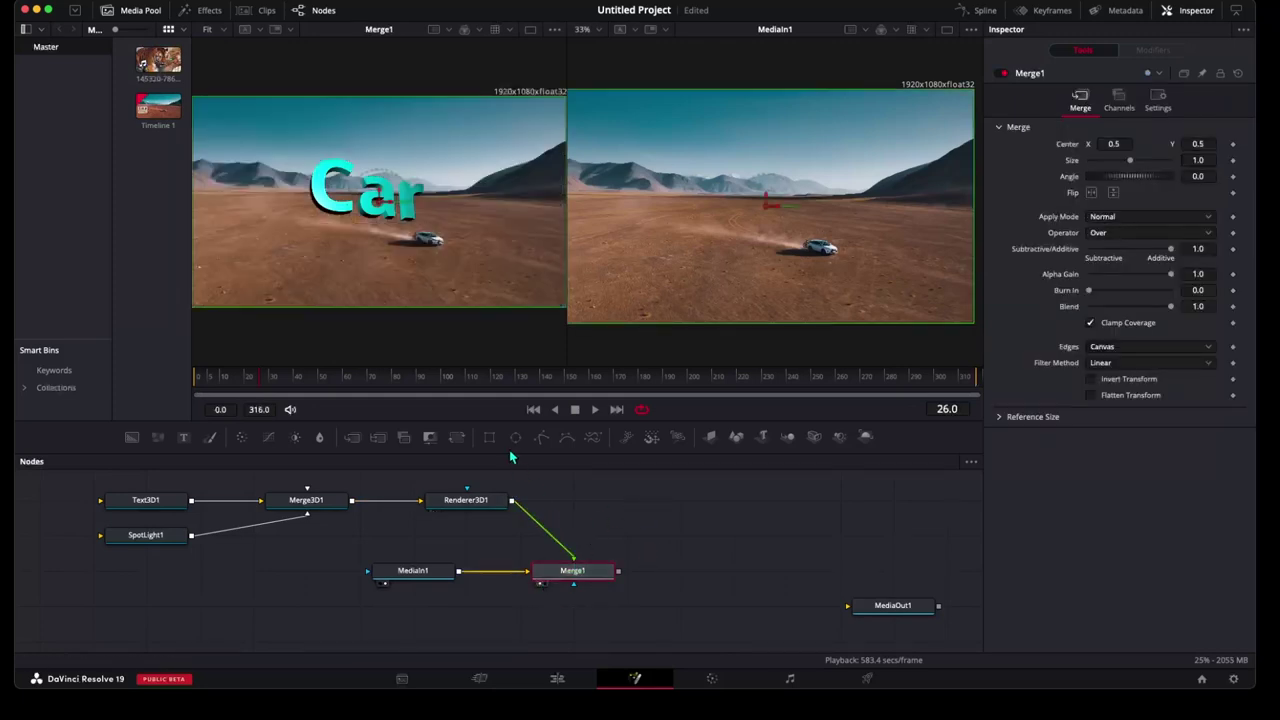
Route Merge1 into MediaOut1 and shift the text left to Center X 0.442457
mouse_move(618, 571)
mouse_down()
mouse_move(810, 570)
mouse_move(850, 605)
mouse_up()
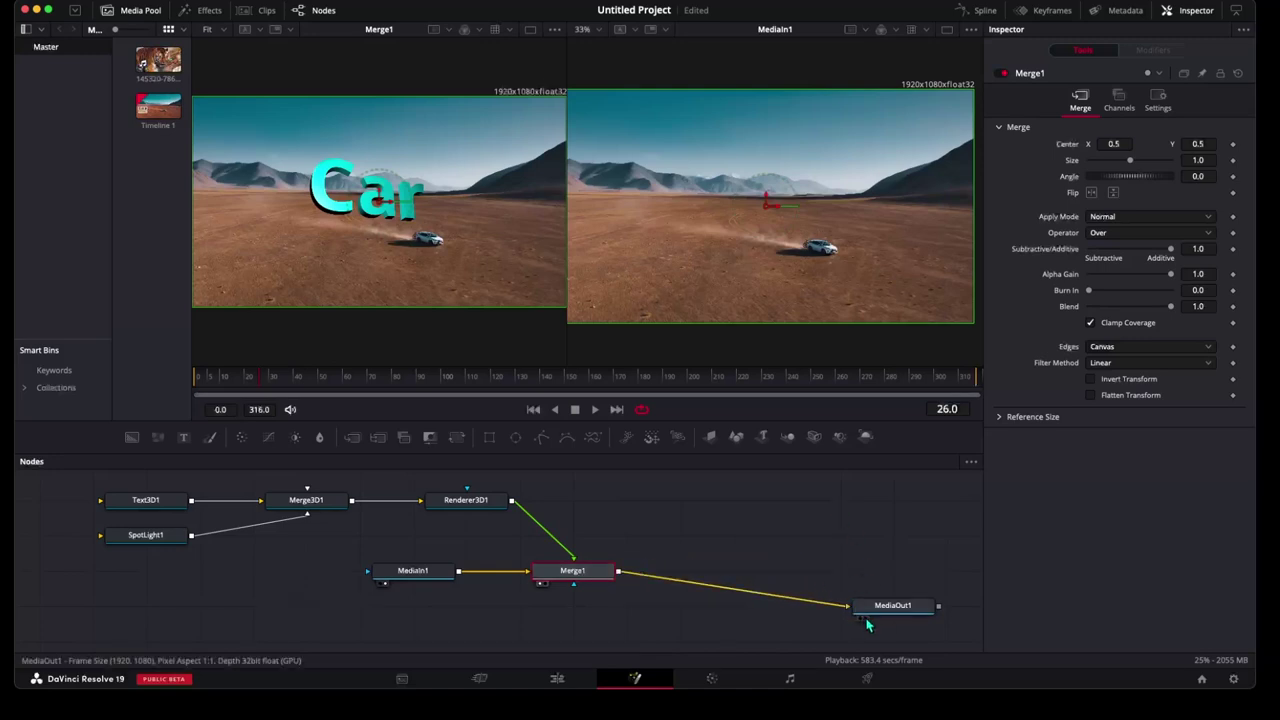
click(864, 618)
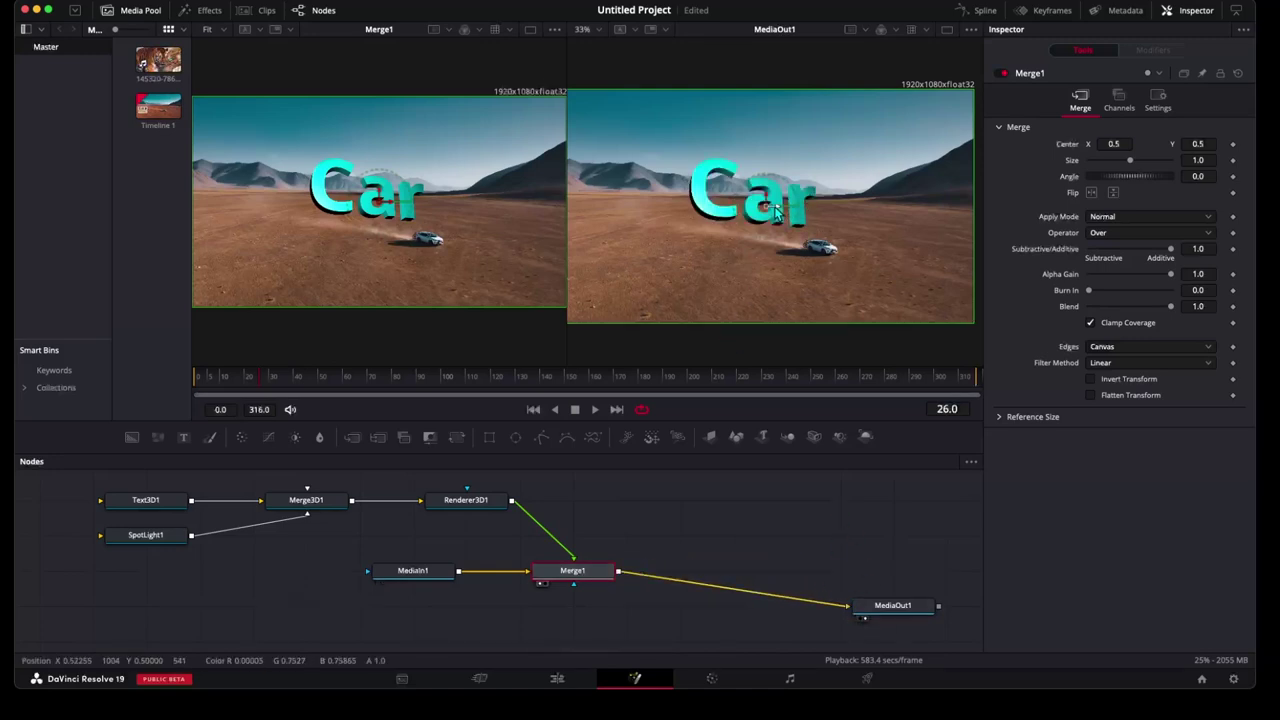
drag(776, 212, 750, 208)
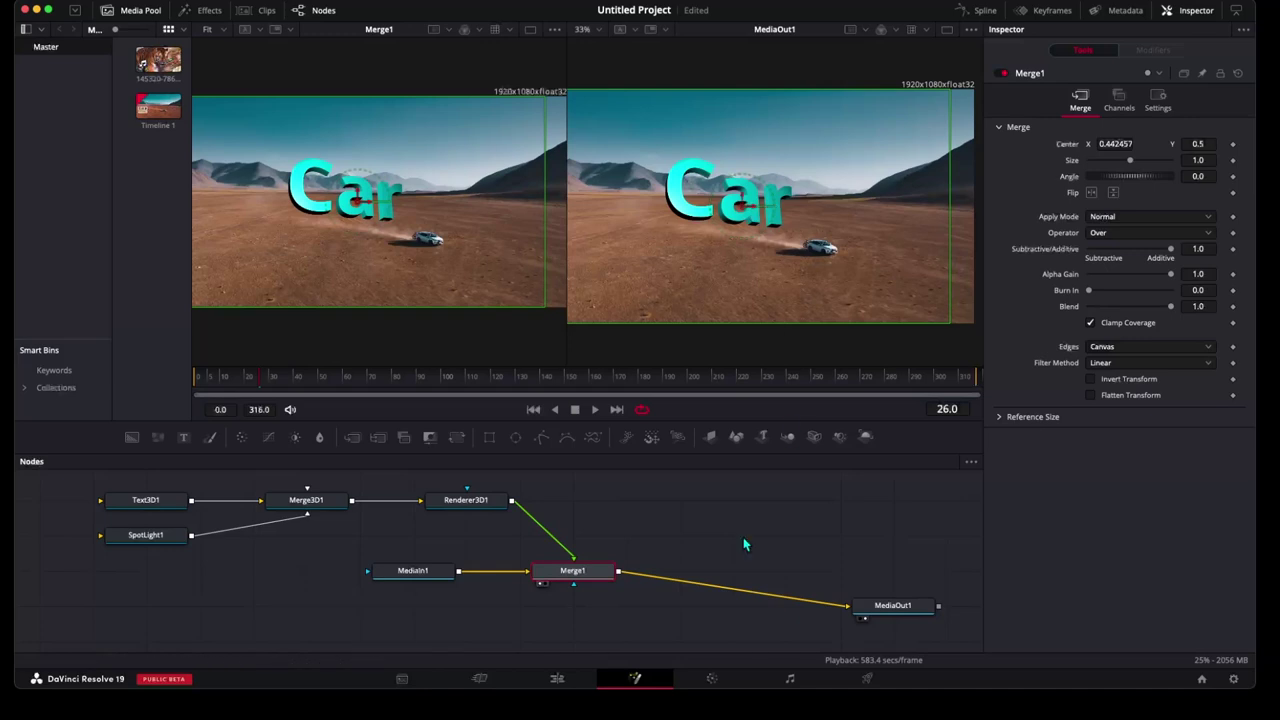
click(560, 679)
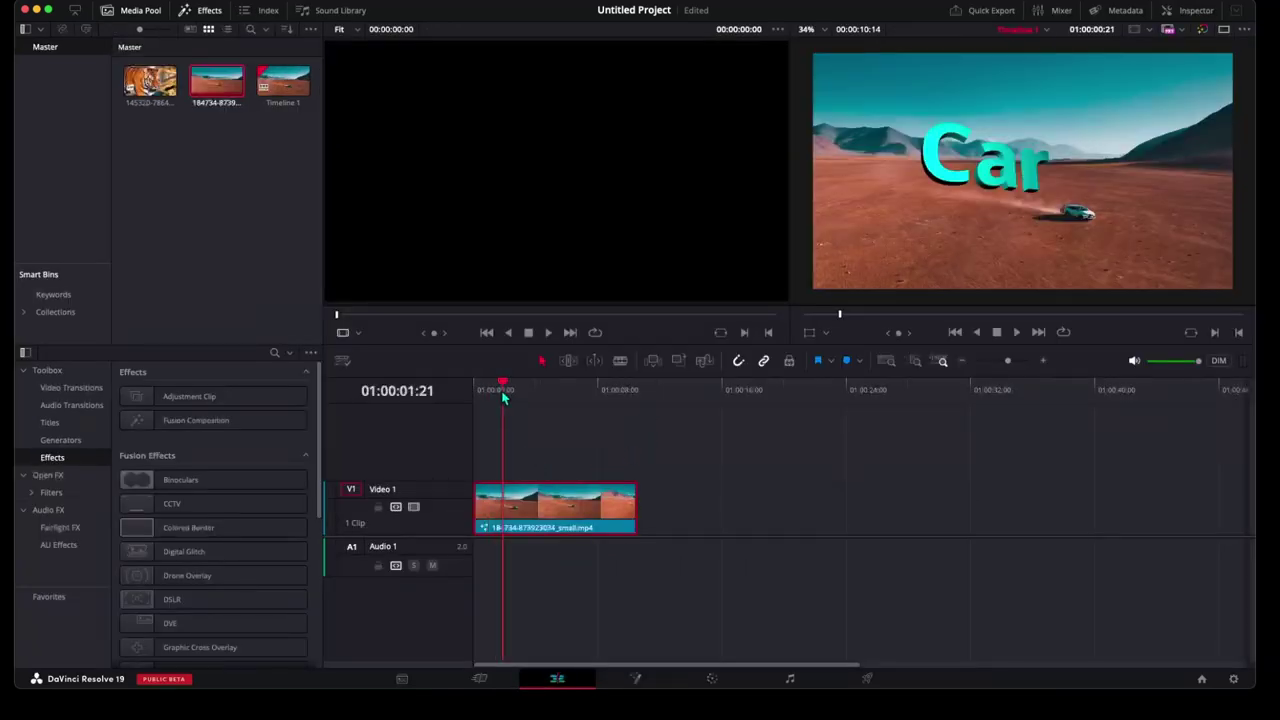
drag(503, 388, 465, 397)
key(space)
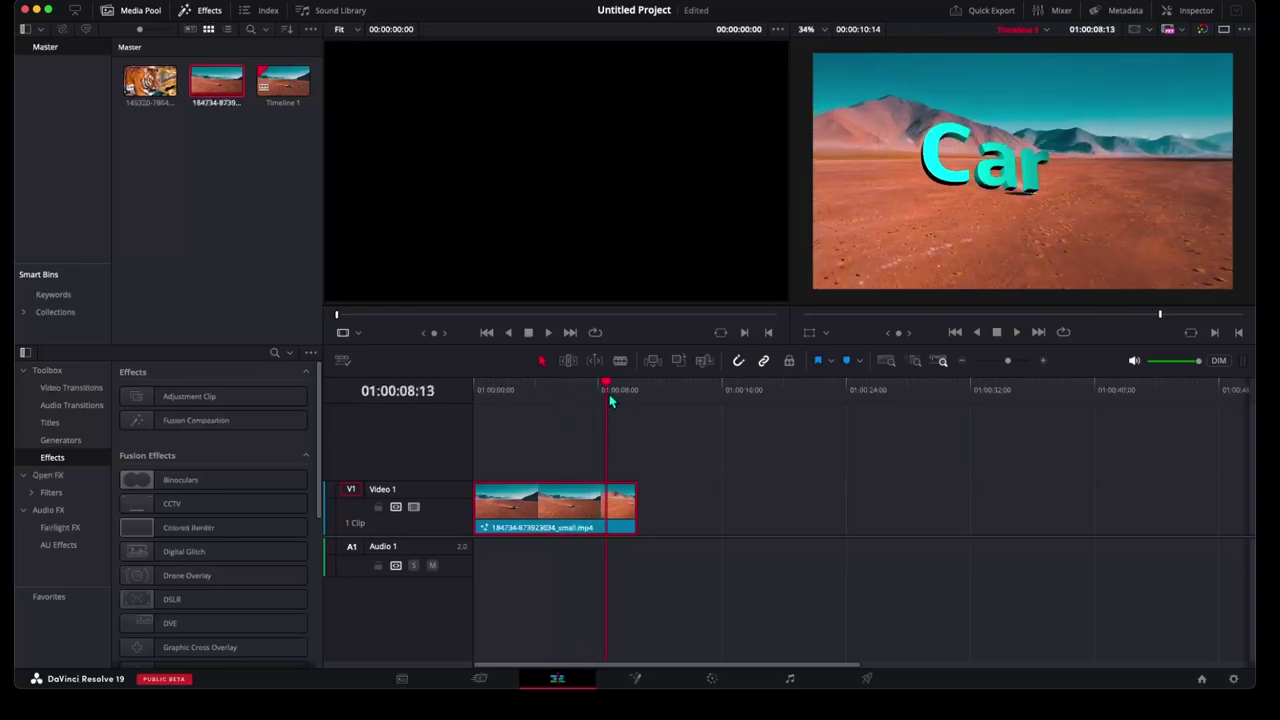
key(space)
key(Home)
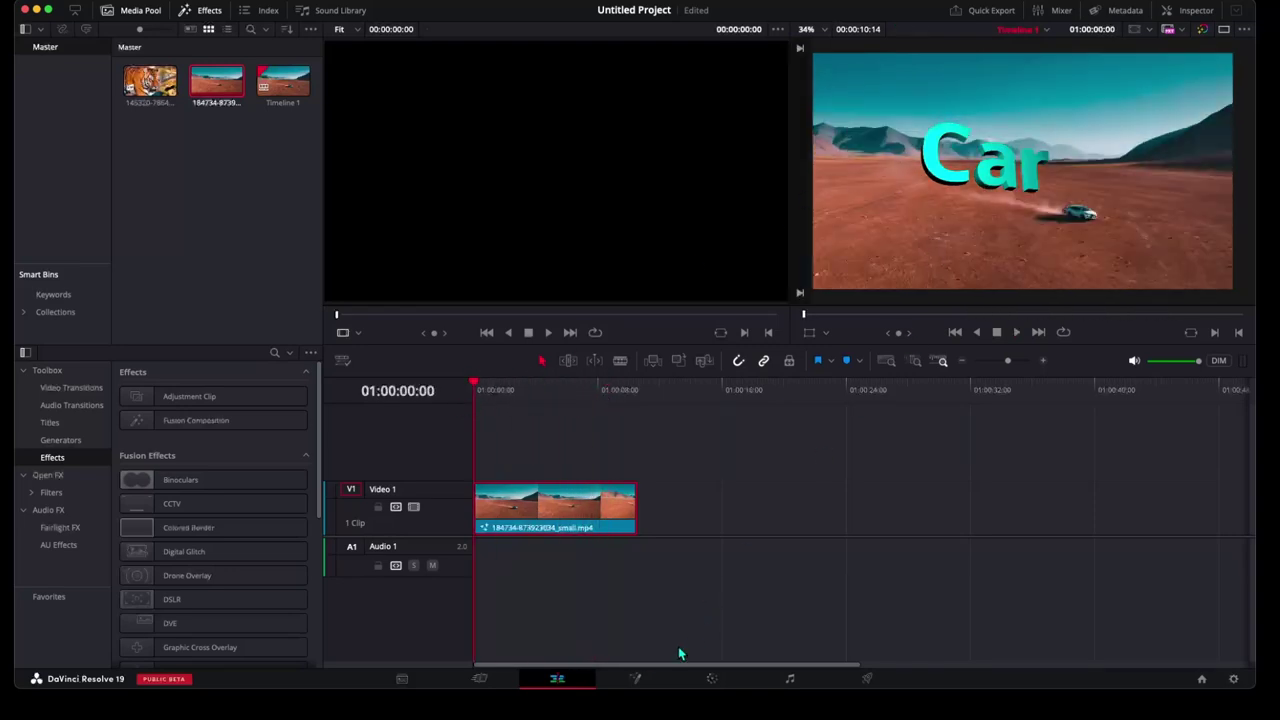
click(634, 679)
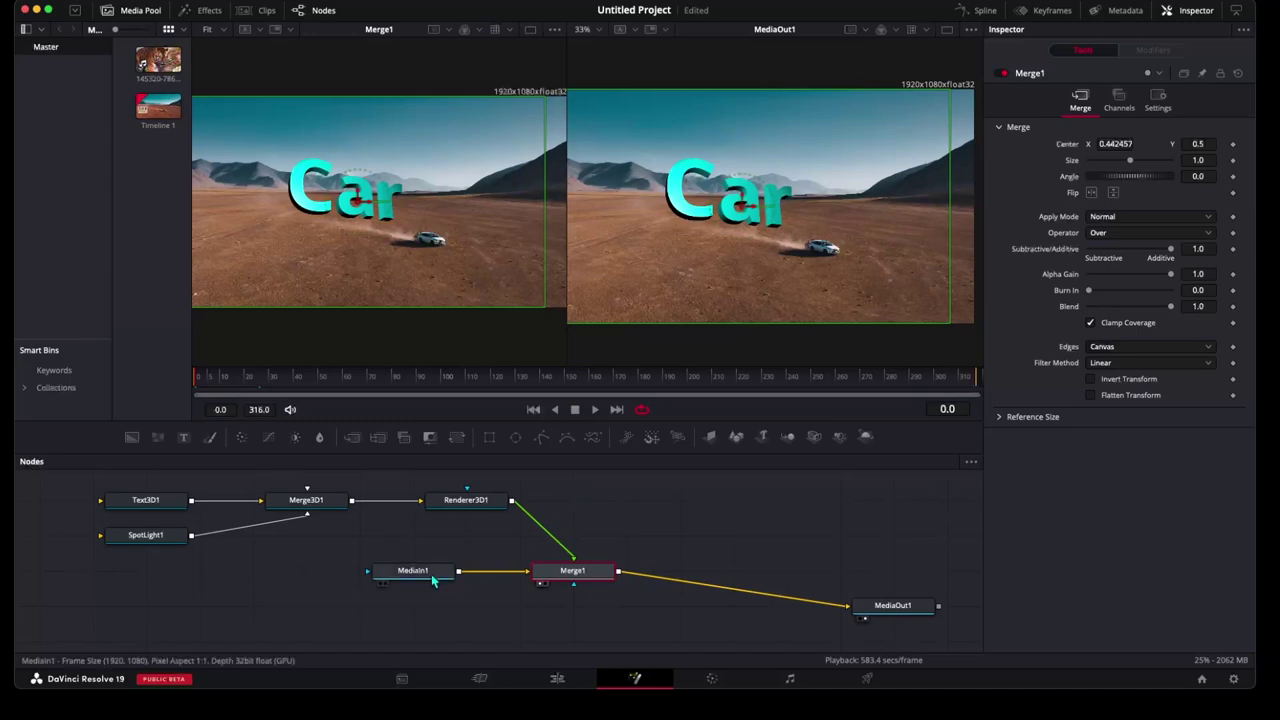
Line up MediaIn1 and Merge1, then delete Merge1 so the clip feeds MediaOut1 directly
drag(417, 580, 229, 612)
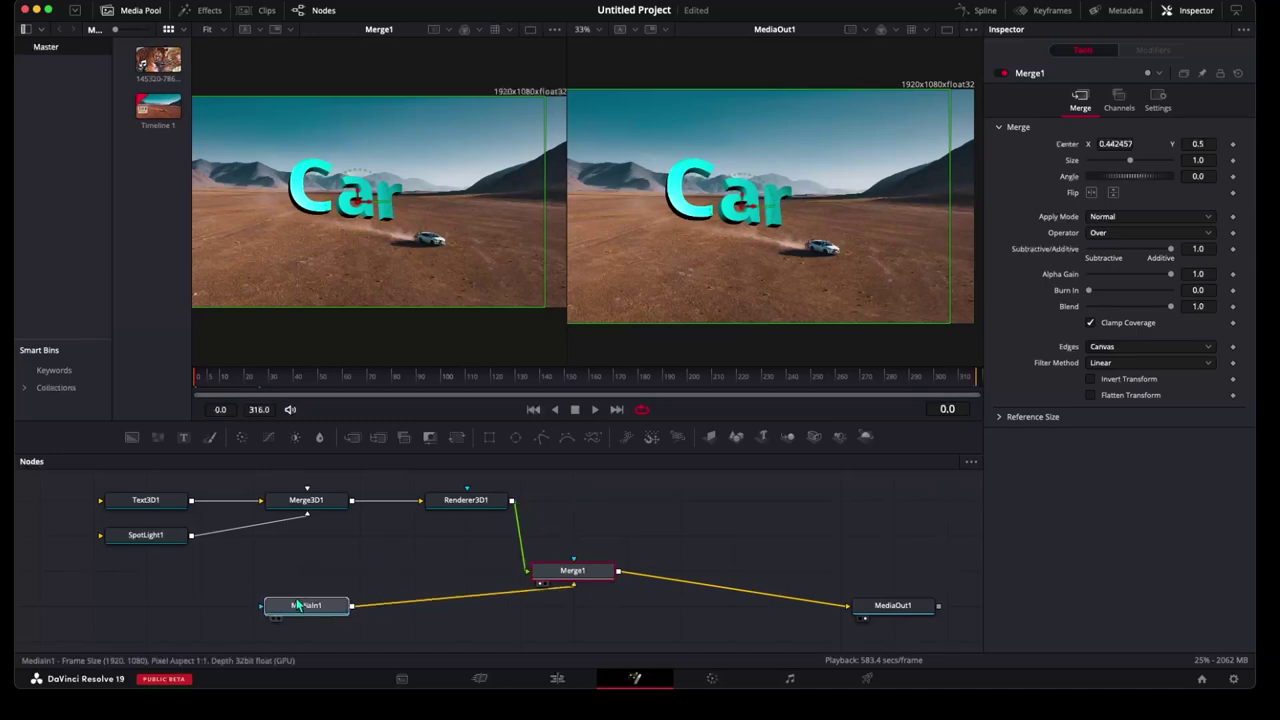
drag(570, 572, 518, 572)
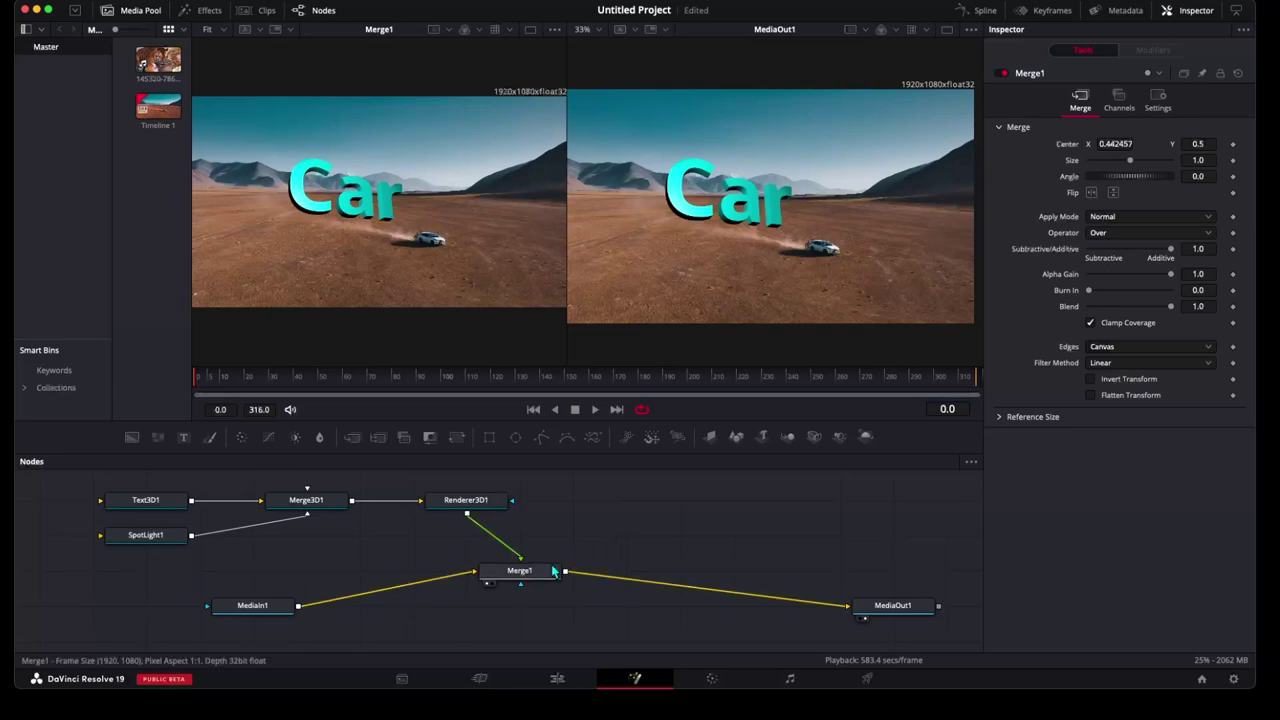
drag(545, 572, 545, 607)
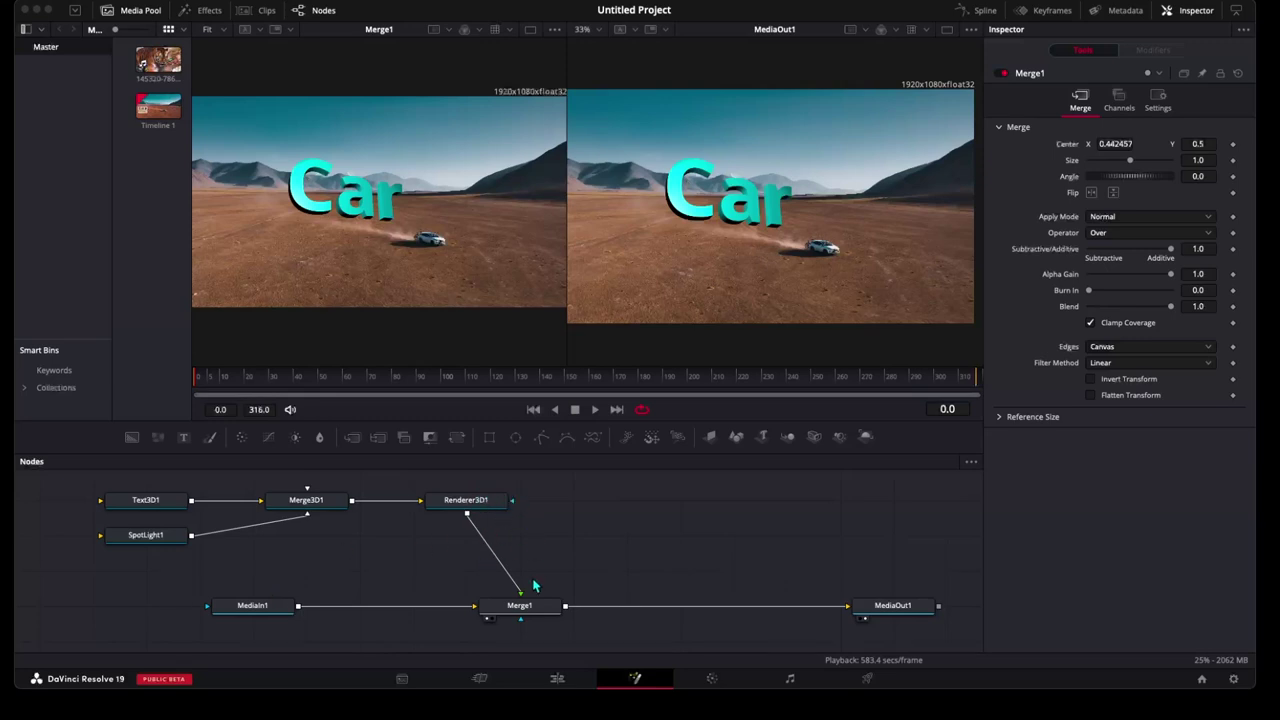
click(535, 612)
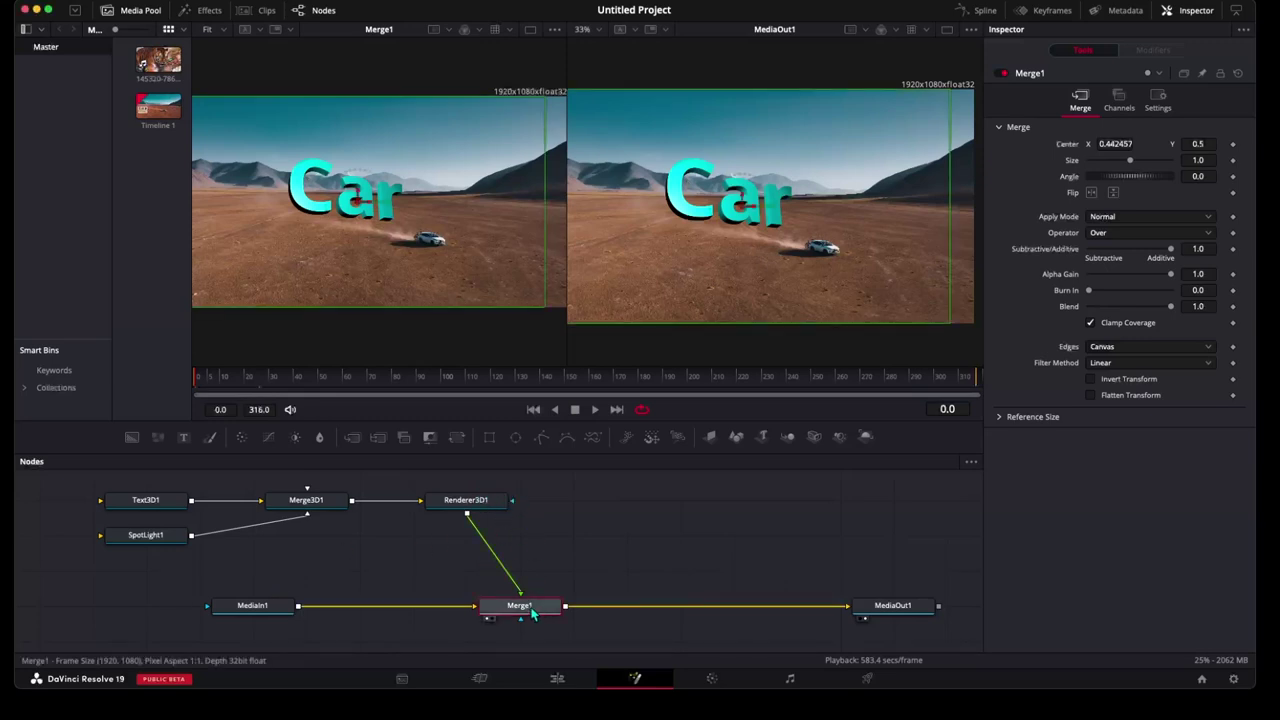
key(Delete)
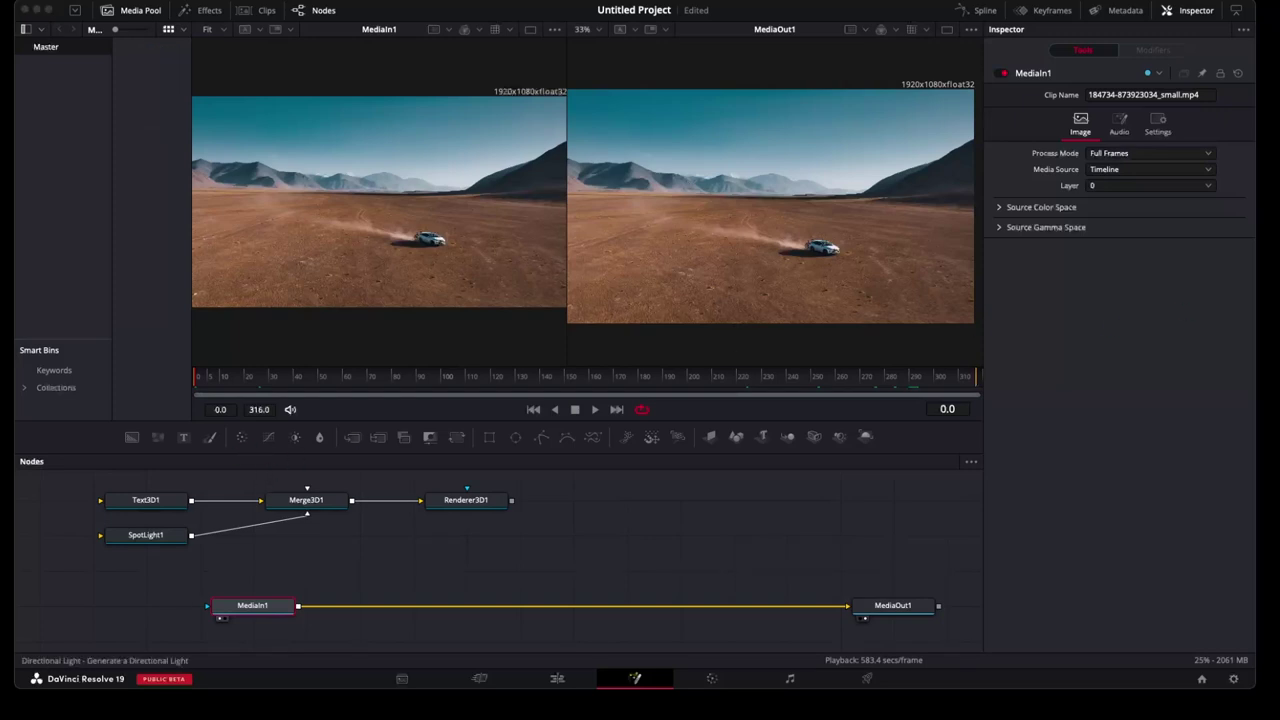
Add a Tracker node between MediaIn1 and MediaOut1 and place its pattern box on the car
key(shift+space)
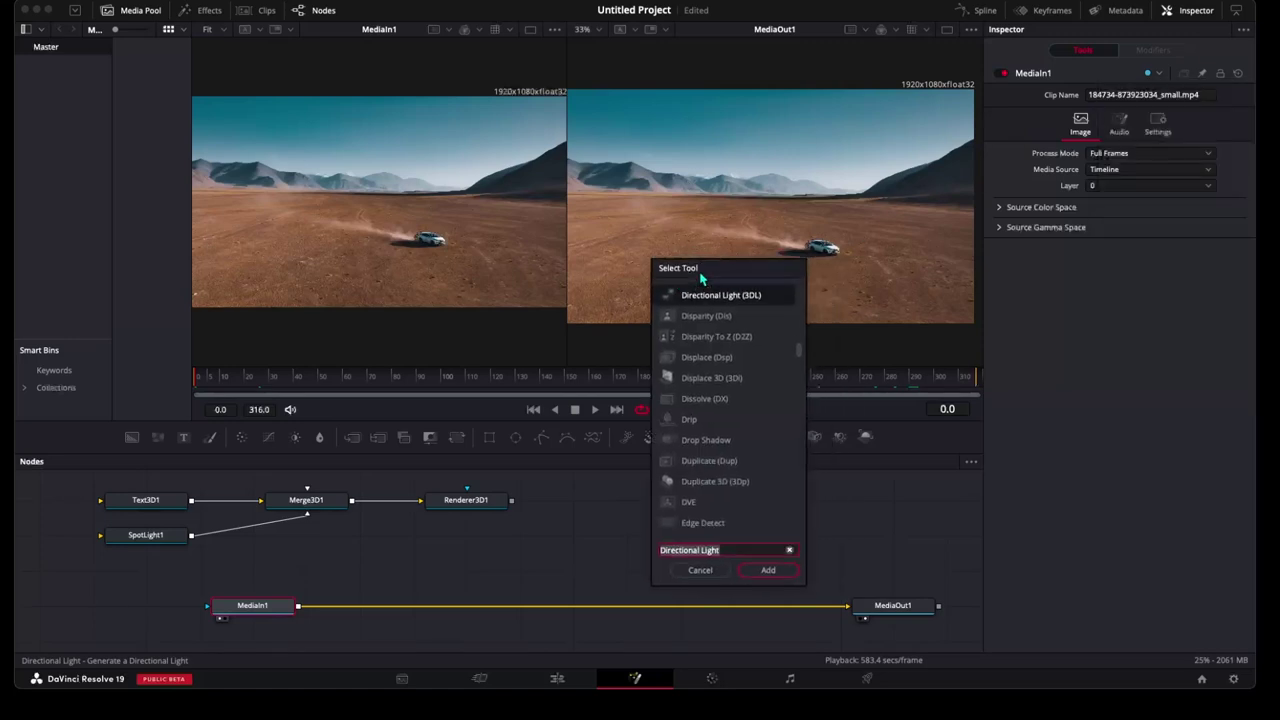
text(Tracker)
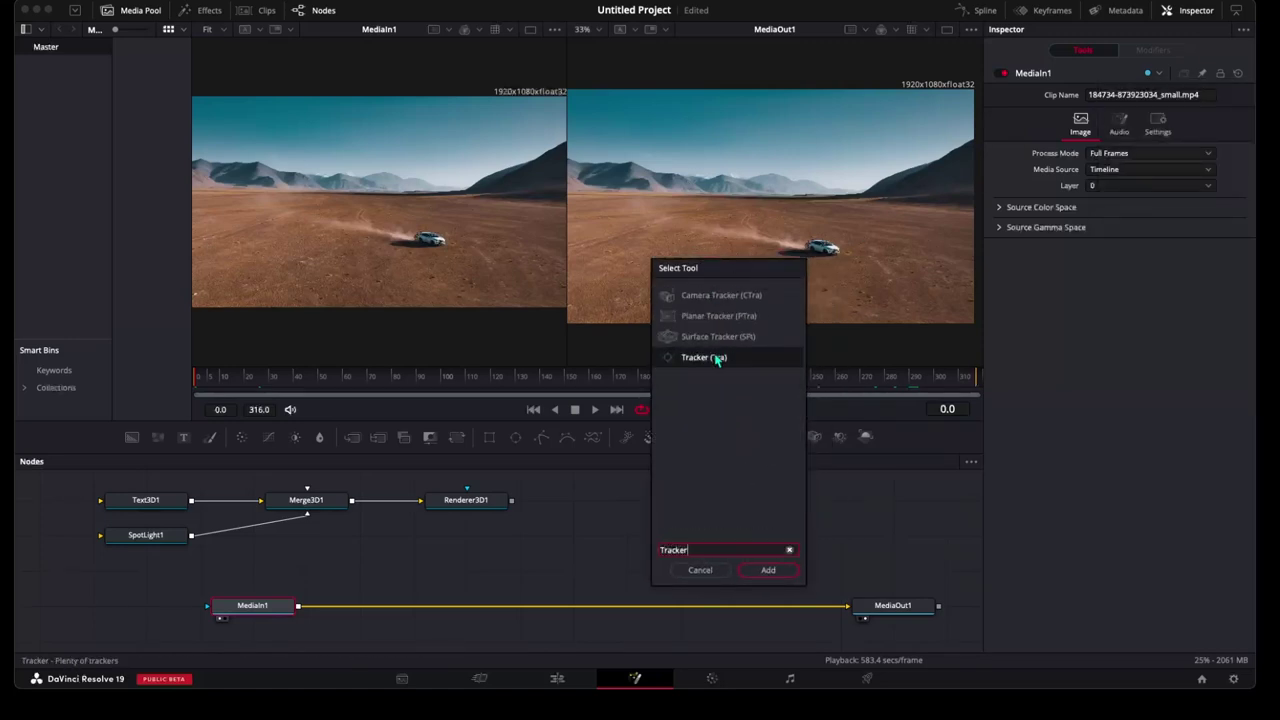
click(767, 570)
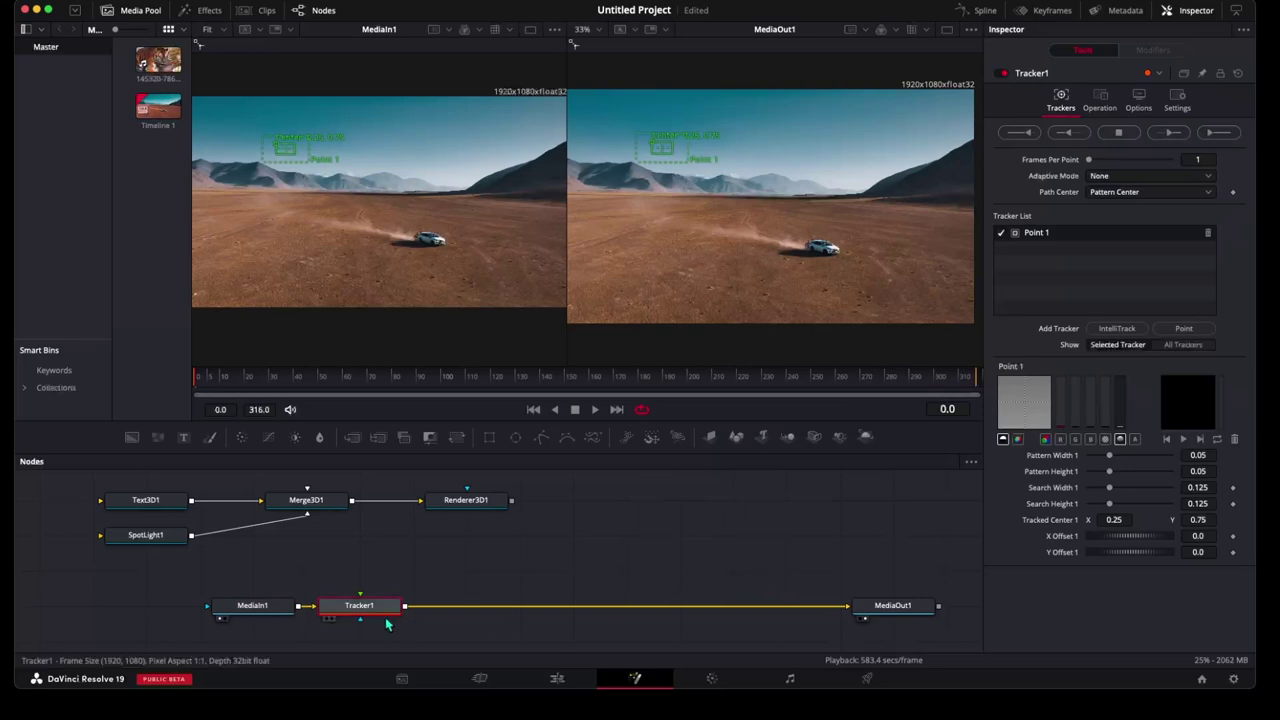
drag(351, 606, 565, 607)
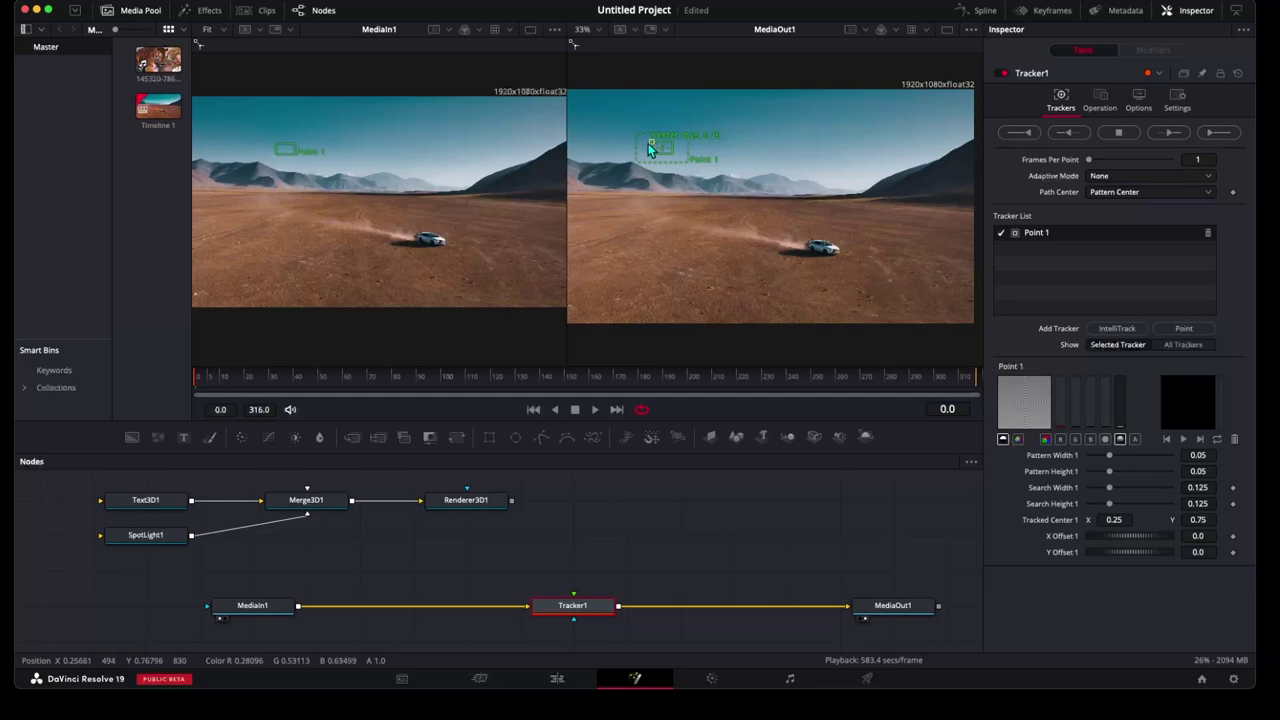
mouse_move(650, 148)
mouse_down()
mouse_move(812, 254)
mouse_move(834, 244)
mouse_move(838, 259)
mouse_move(836, 242)
mouse_move(840, 254)
mouse_up()
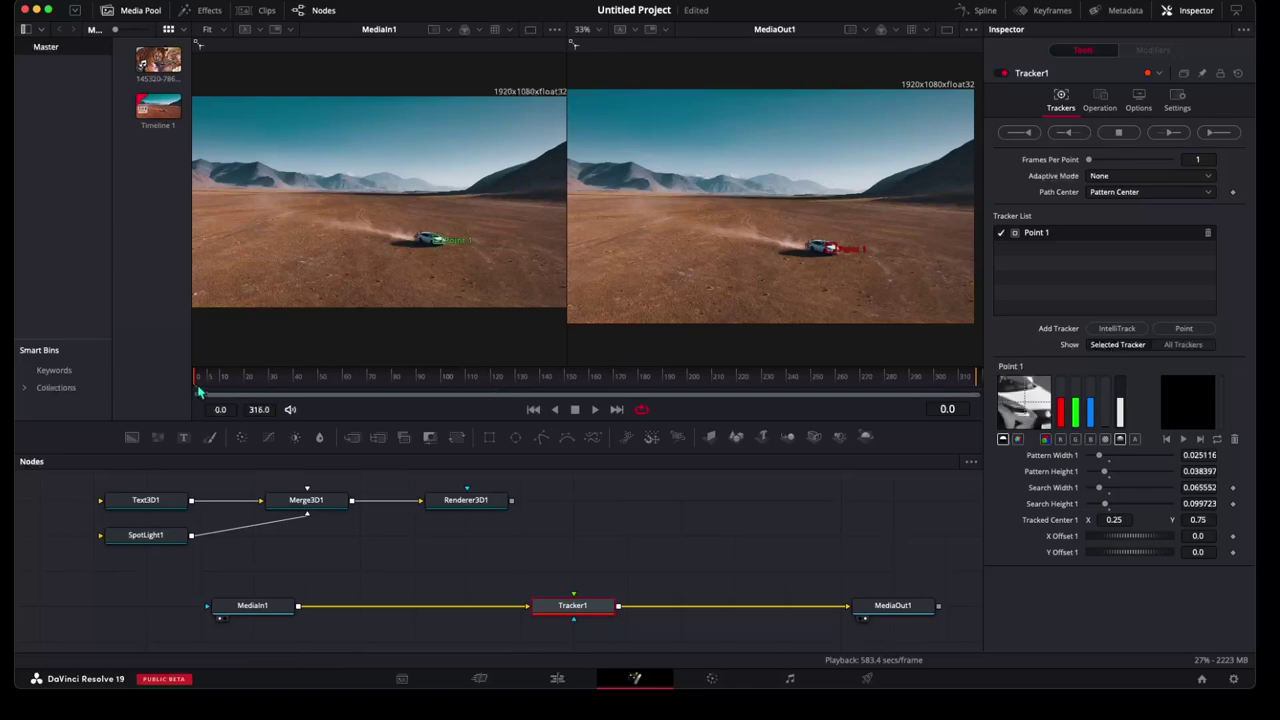
From frame 284, track the car in reverse, then forward, covering frames 0–316
mouse_move(200, 393)
mouse_down()
mouse_move(912, 375)
mouse_move(197, 386)
mouse_up()
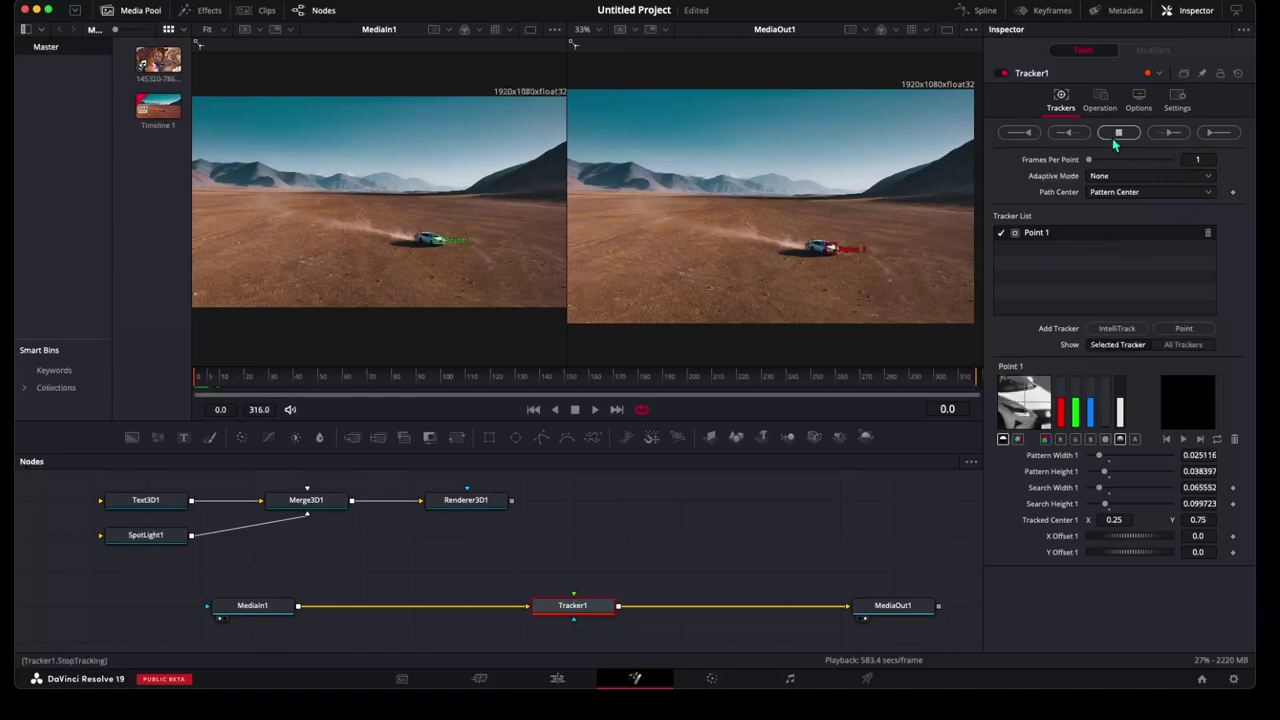
click(1068, 133)
click(746, 369)
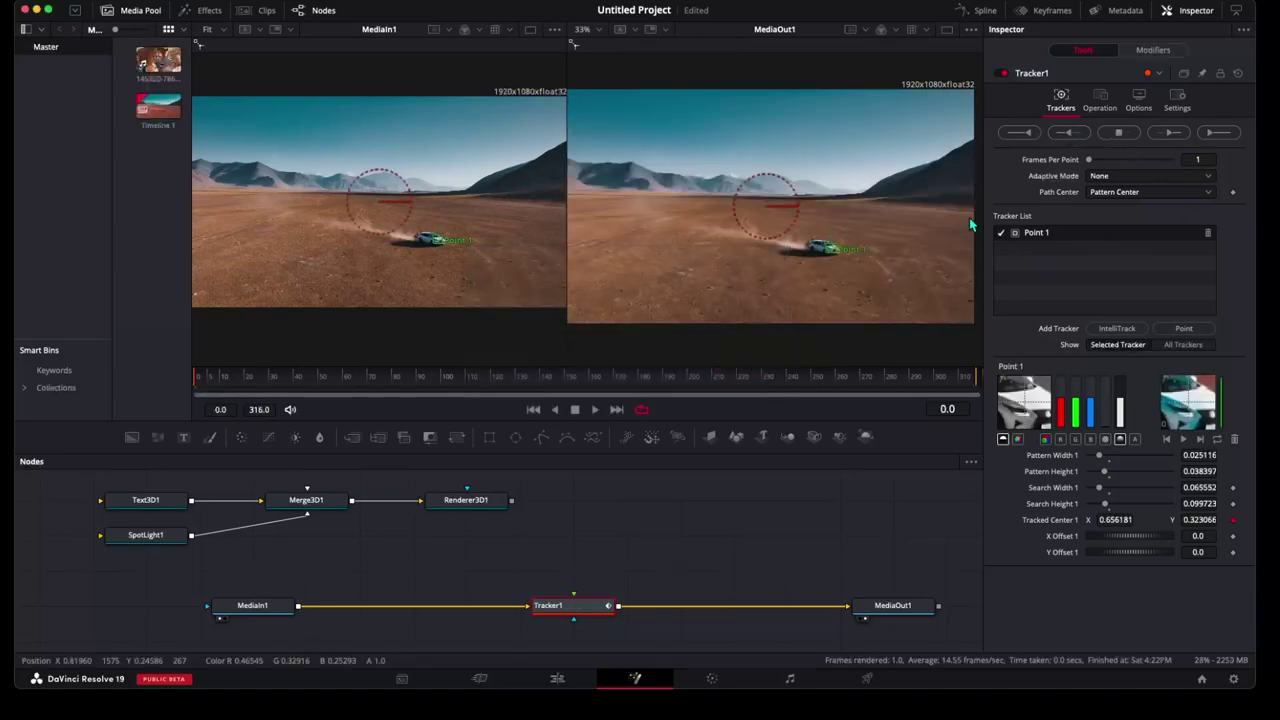
click(1183, 139)
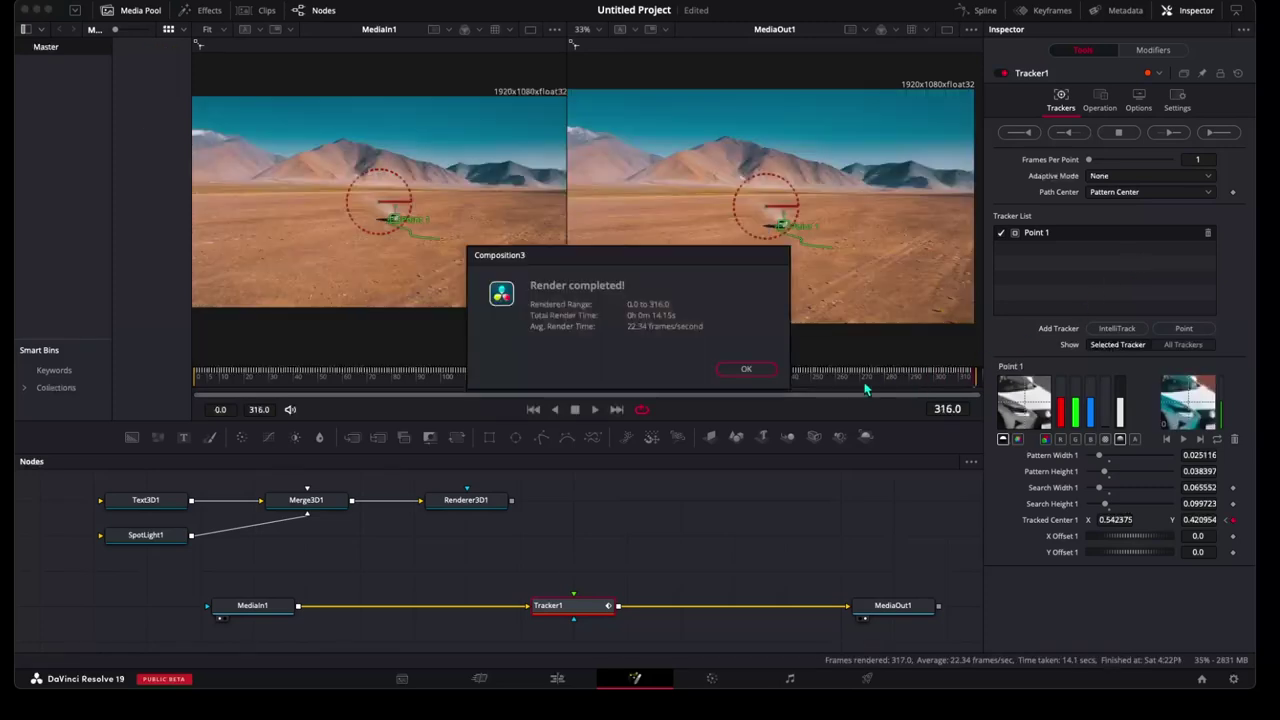
click(745, 371)
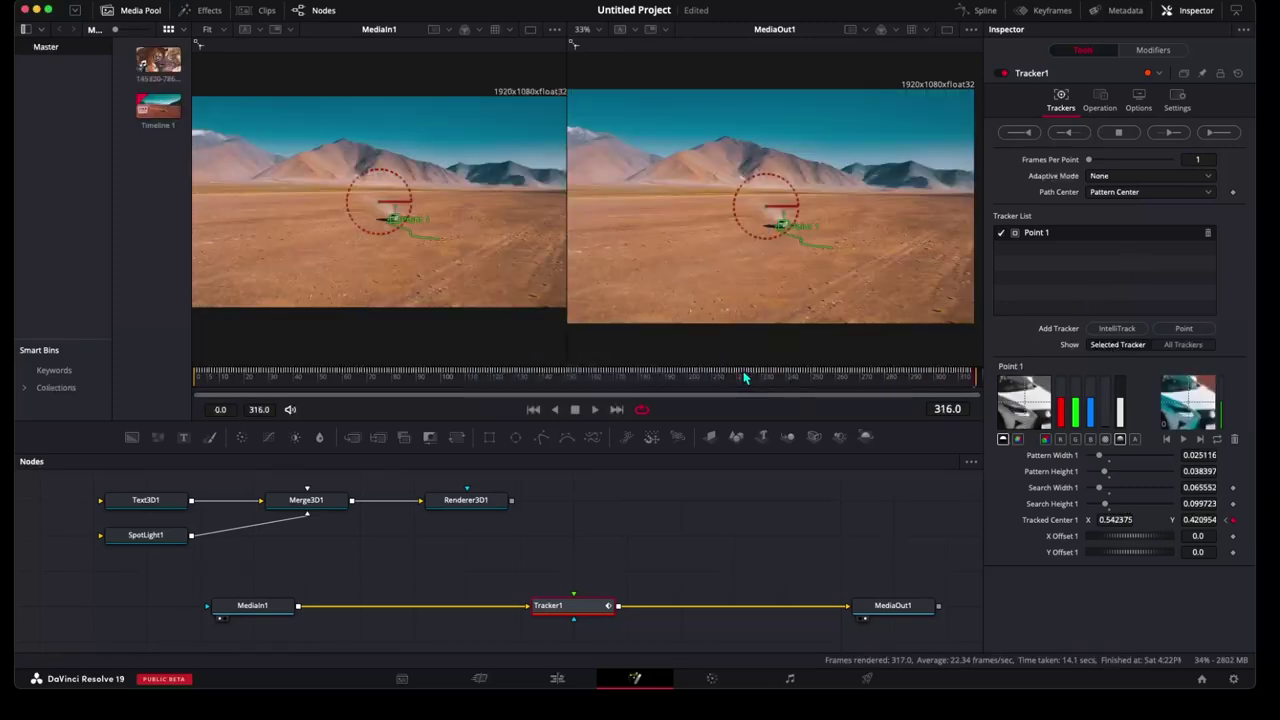
Feed Renderer3D1's Car text into Tracker1's foreground and set the tracker operation to Match Move
click(693, 378)
drag(680, 397, 197, 418)
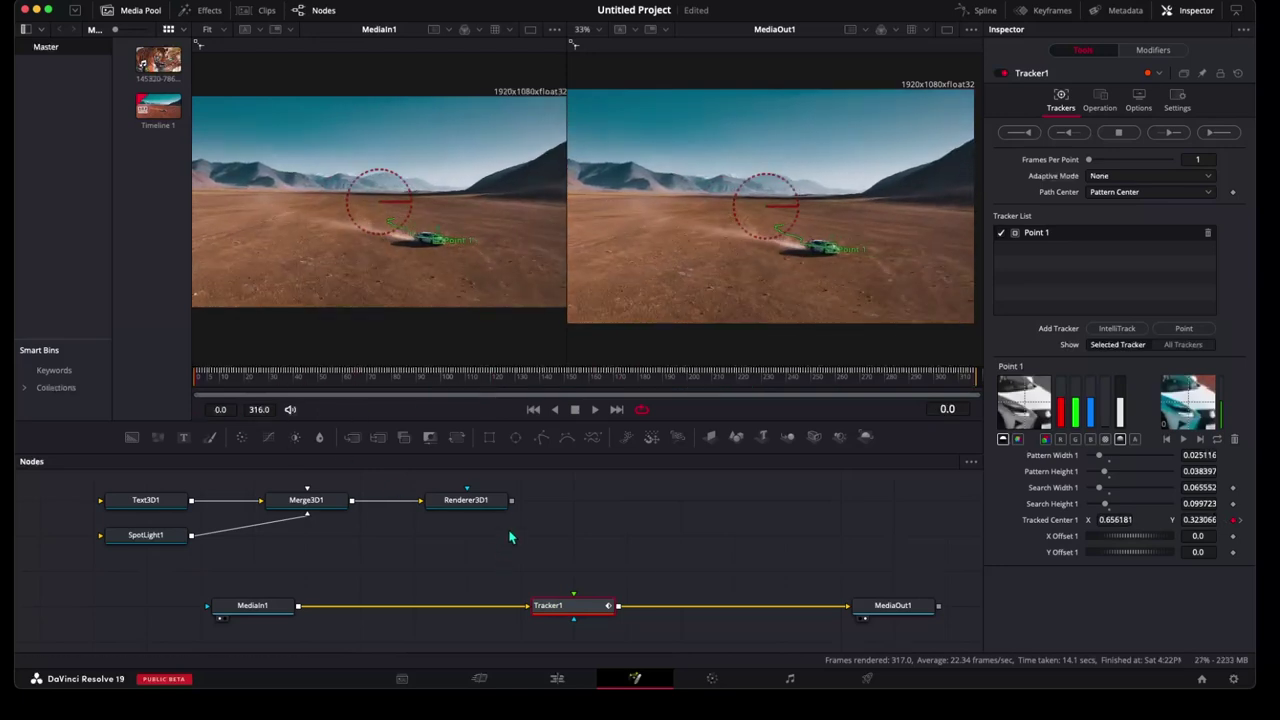
mouse_move(511, 500)
mouse_down()
mouse_move(575, 600)
mouse_move(522, 522)
mouse_up()
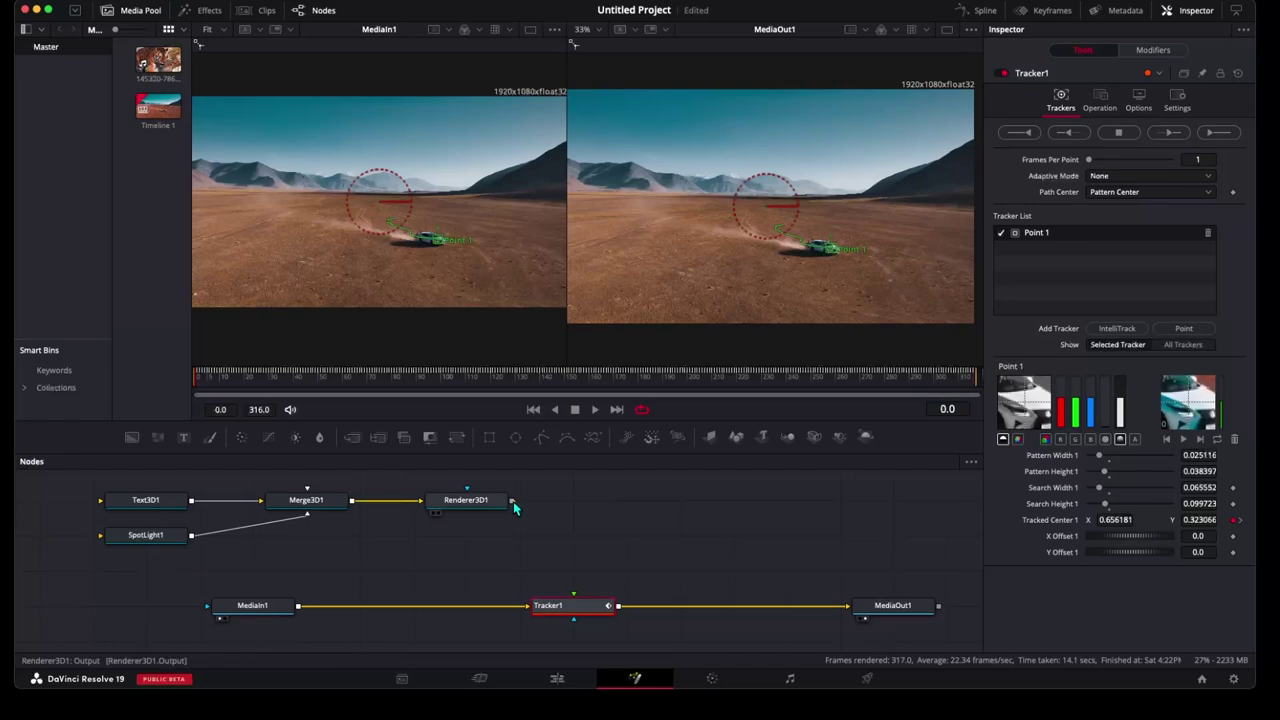
click(434, 513)
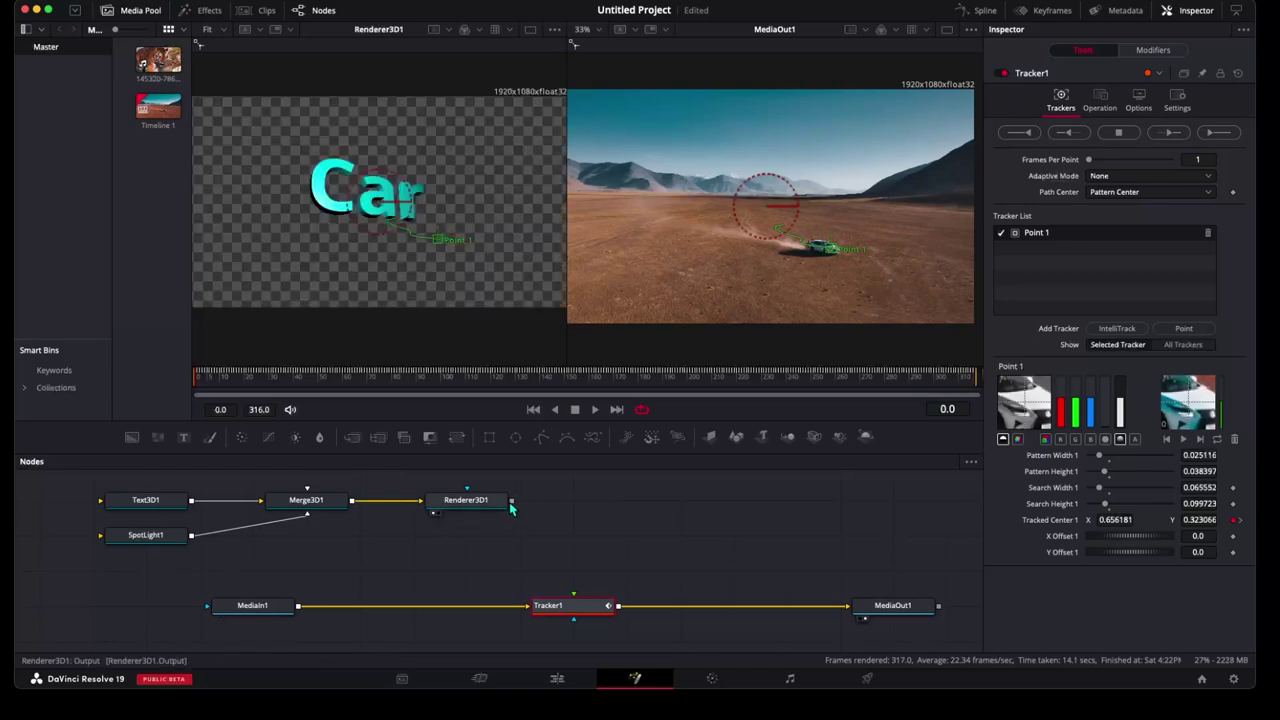
drag(511, 500, 575, 600)
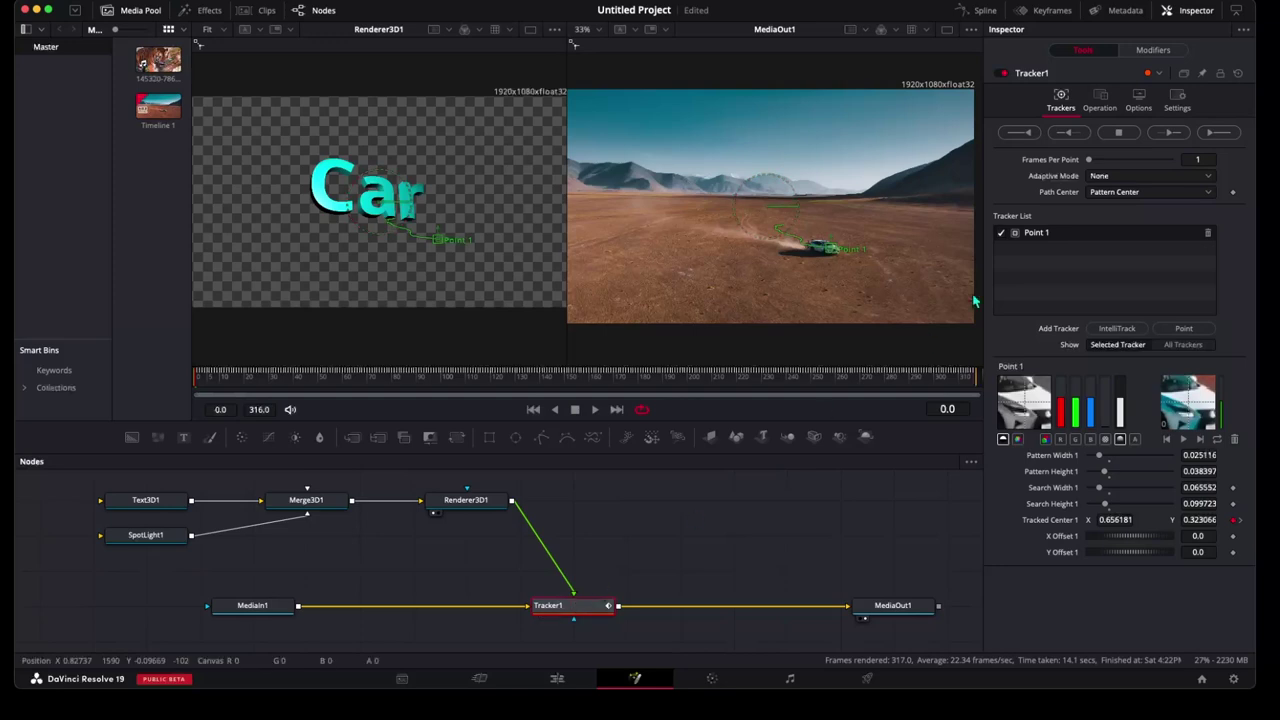
click(1100, 107)
click(1103, 130)
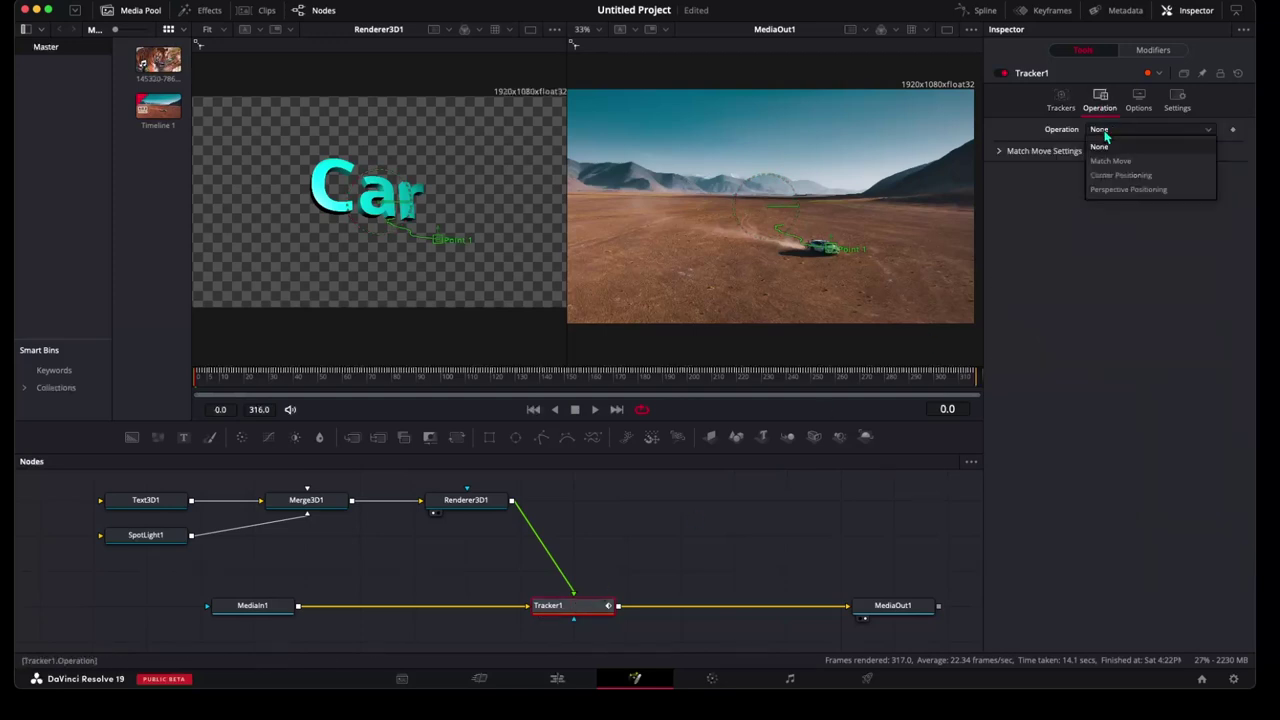
click(1118, 160)
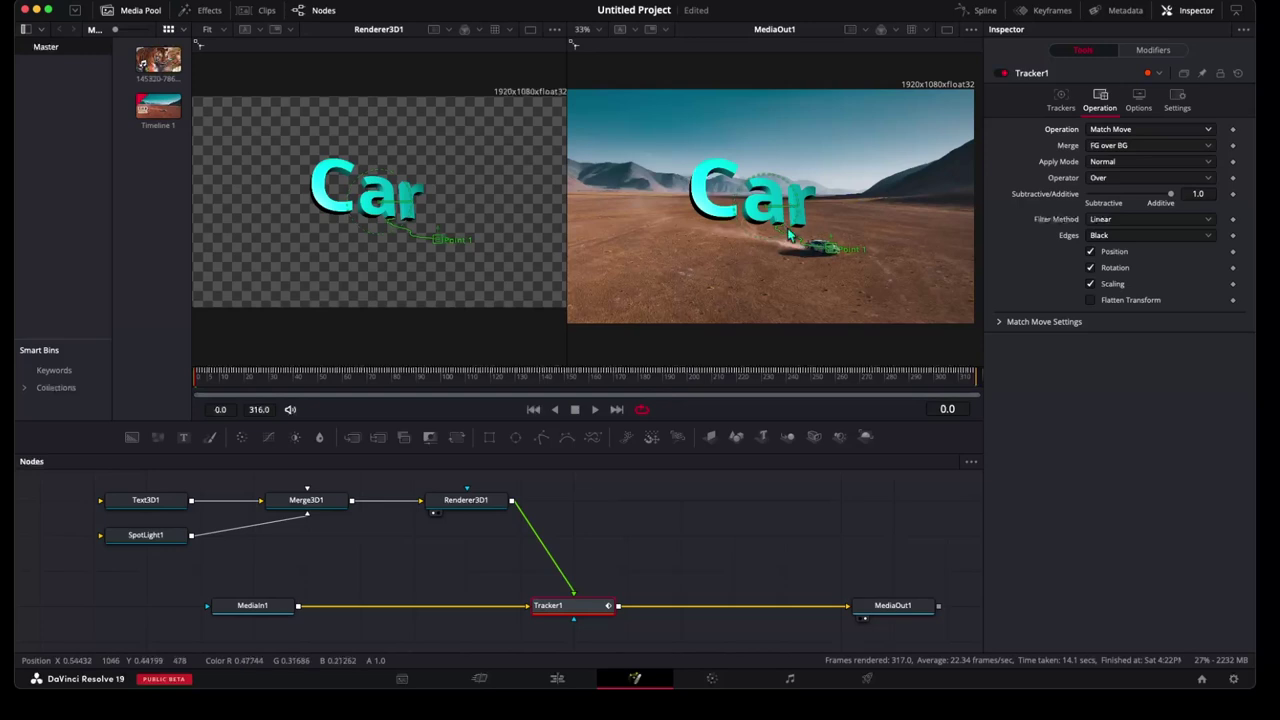
At frame 0, offset the tracking path onto the car and shrink Text3D1 to size 0.39
drag(564, 374, 152, 396)
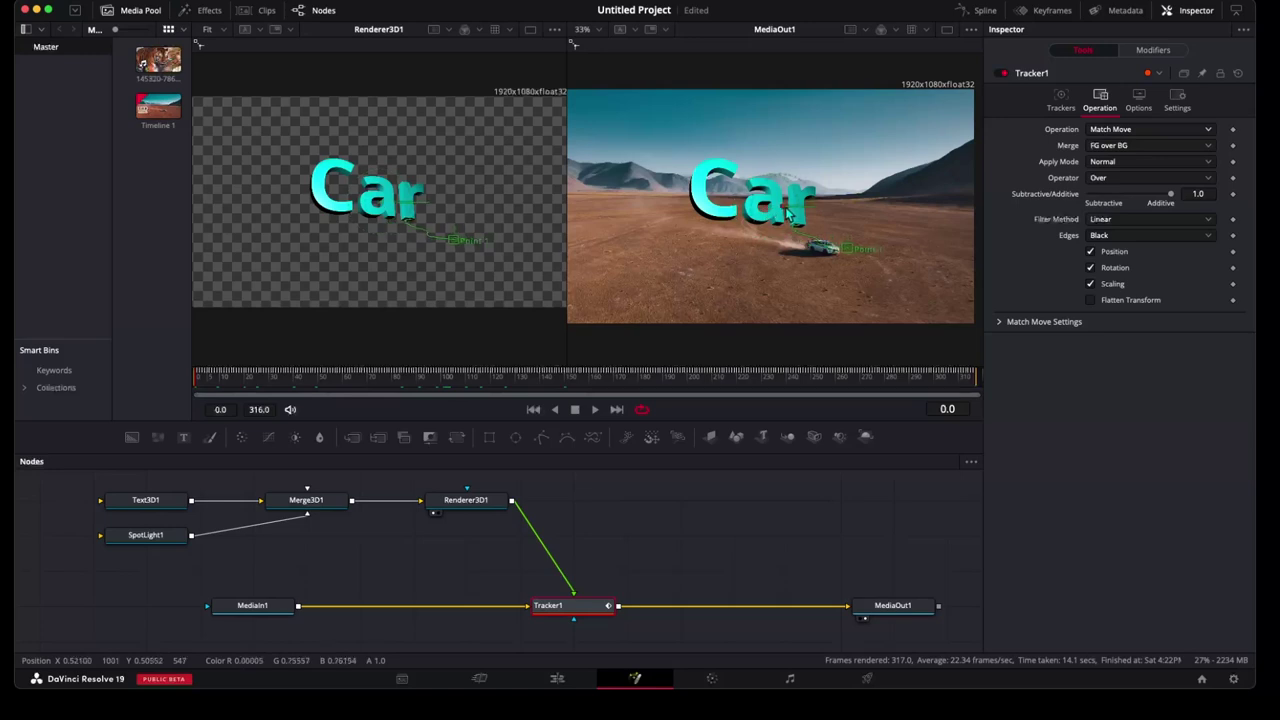
mouse_move(772, 210)
mouse_down()
mouse_move(800, 226)
mouse_move(794, 277)
mouse_up()
click(466, 500)
click(160, 500)
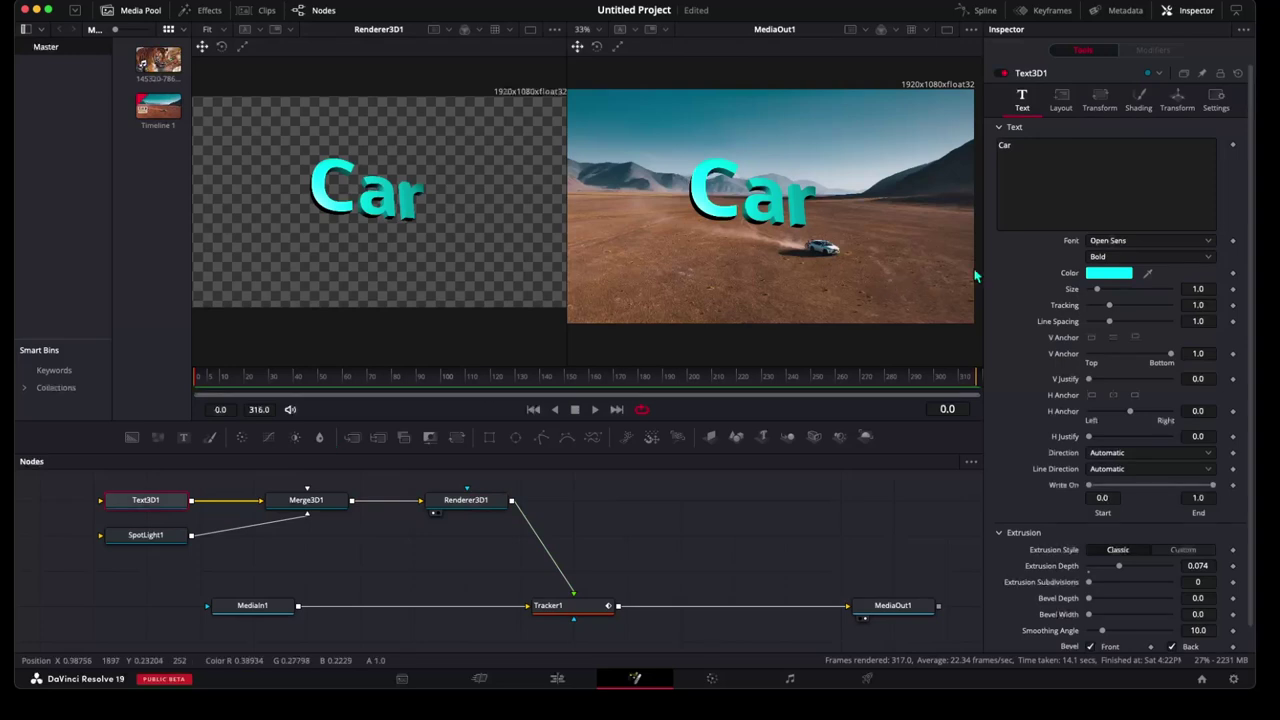
drag(1097, 289, 1095, 296)
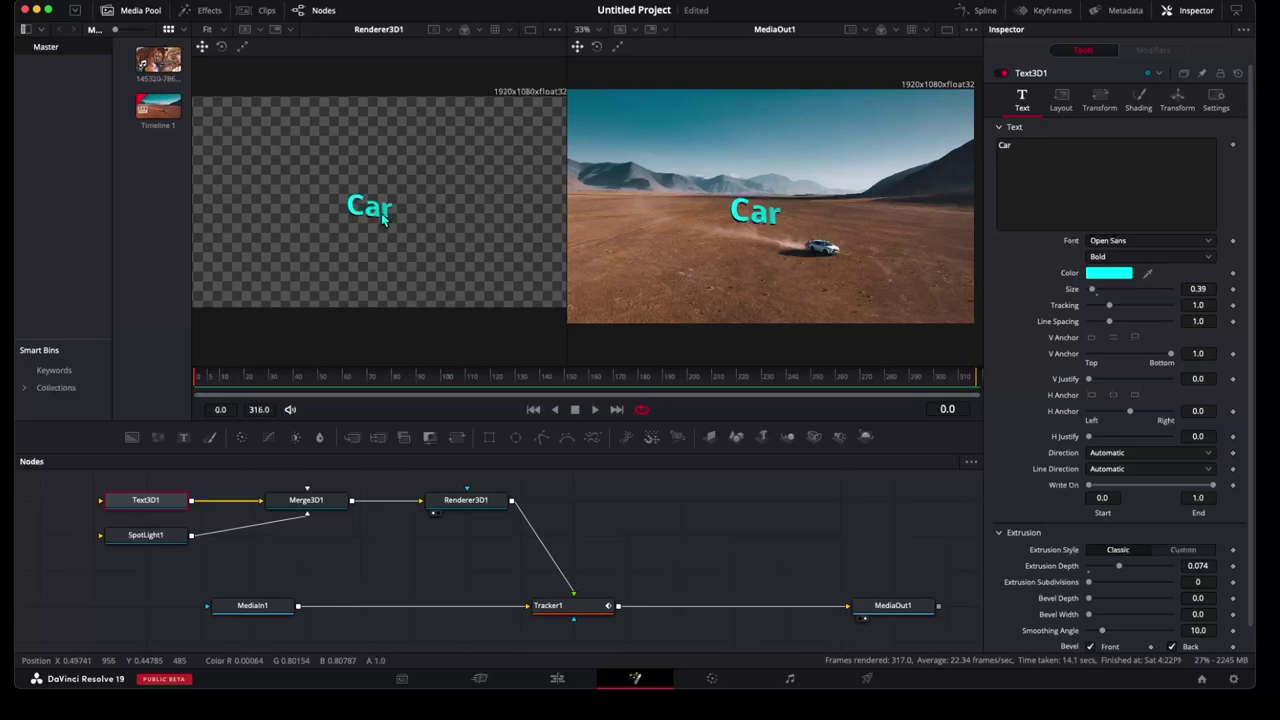
click(302, 500)
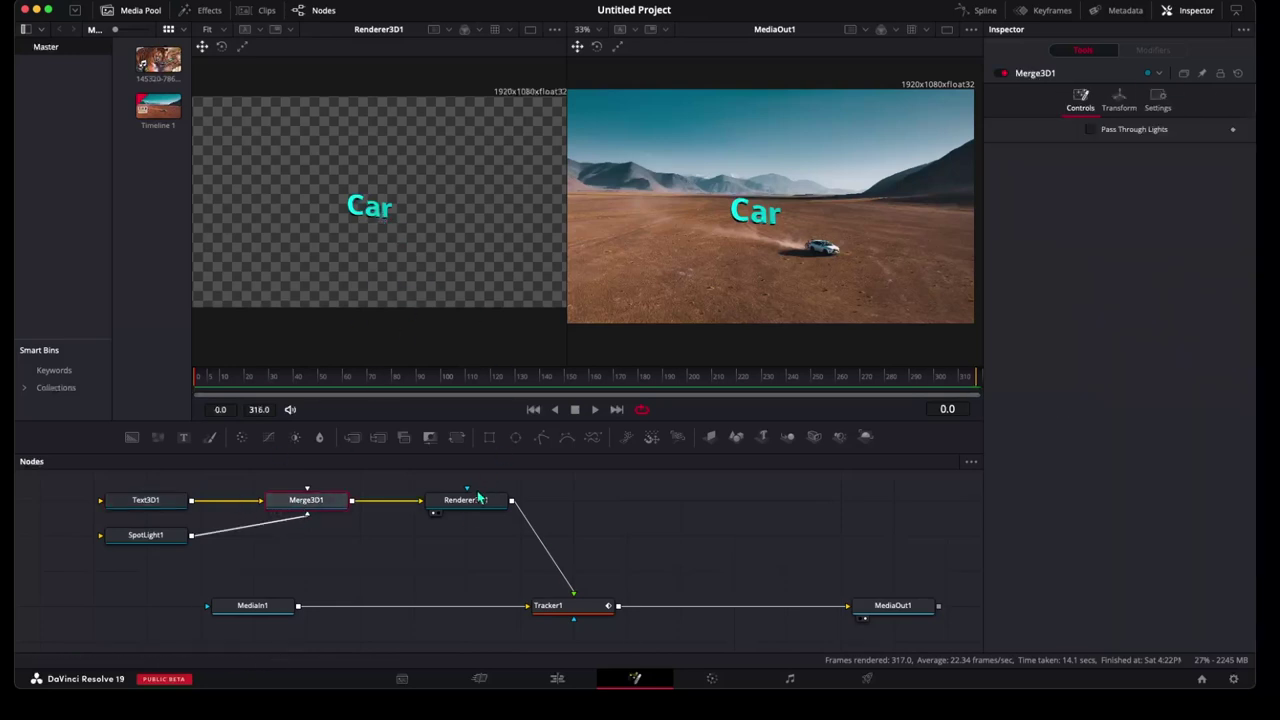
click(472, 499)
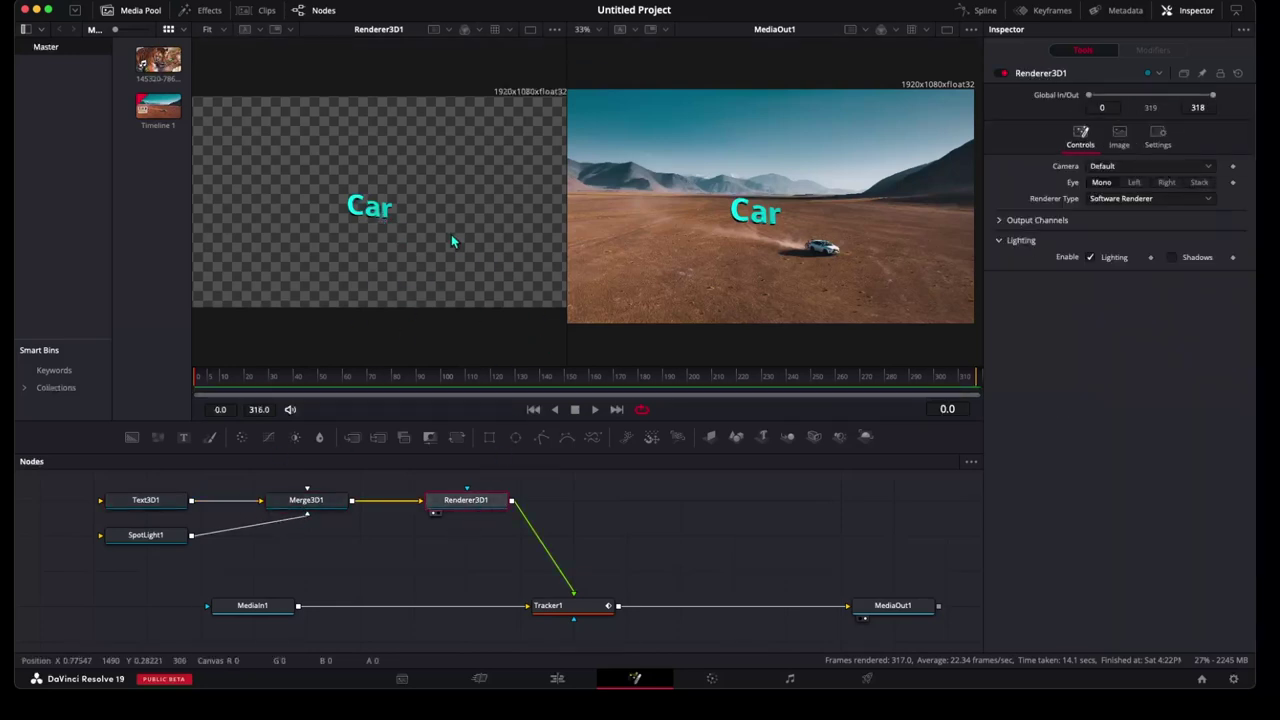
click(548, 605)
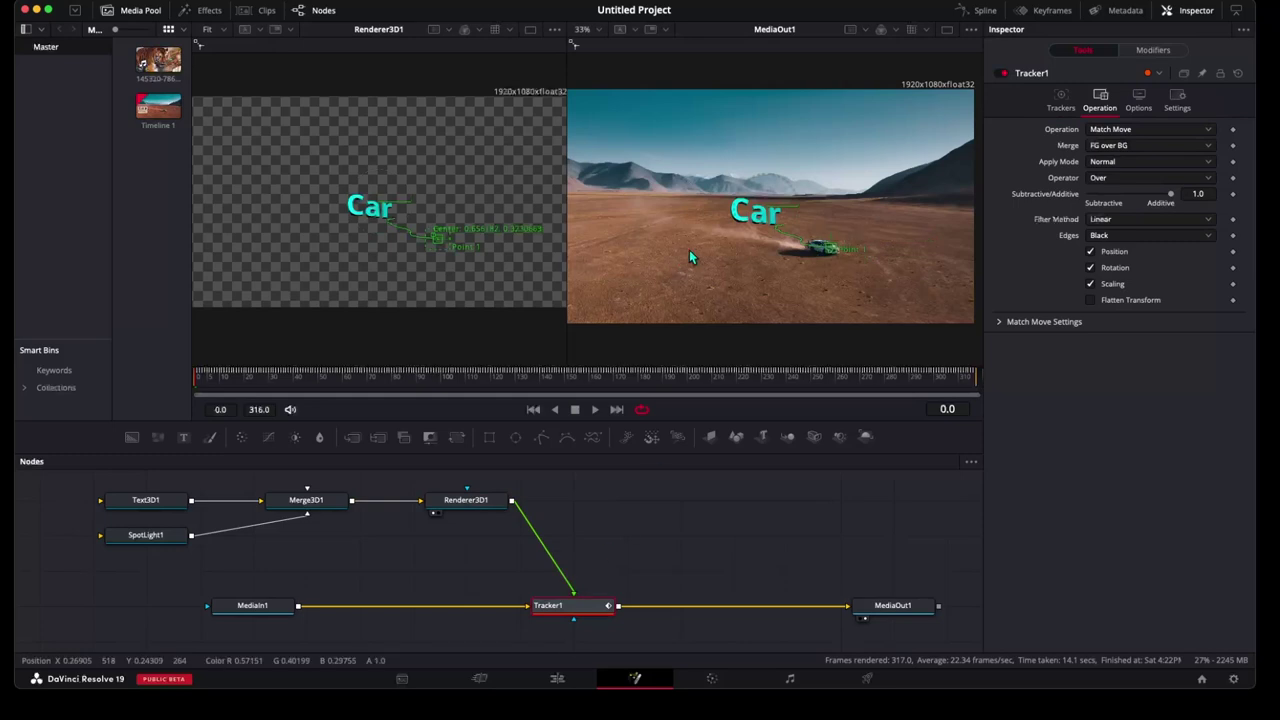
key(space)
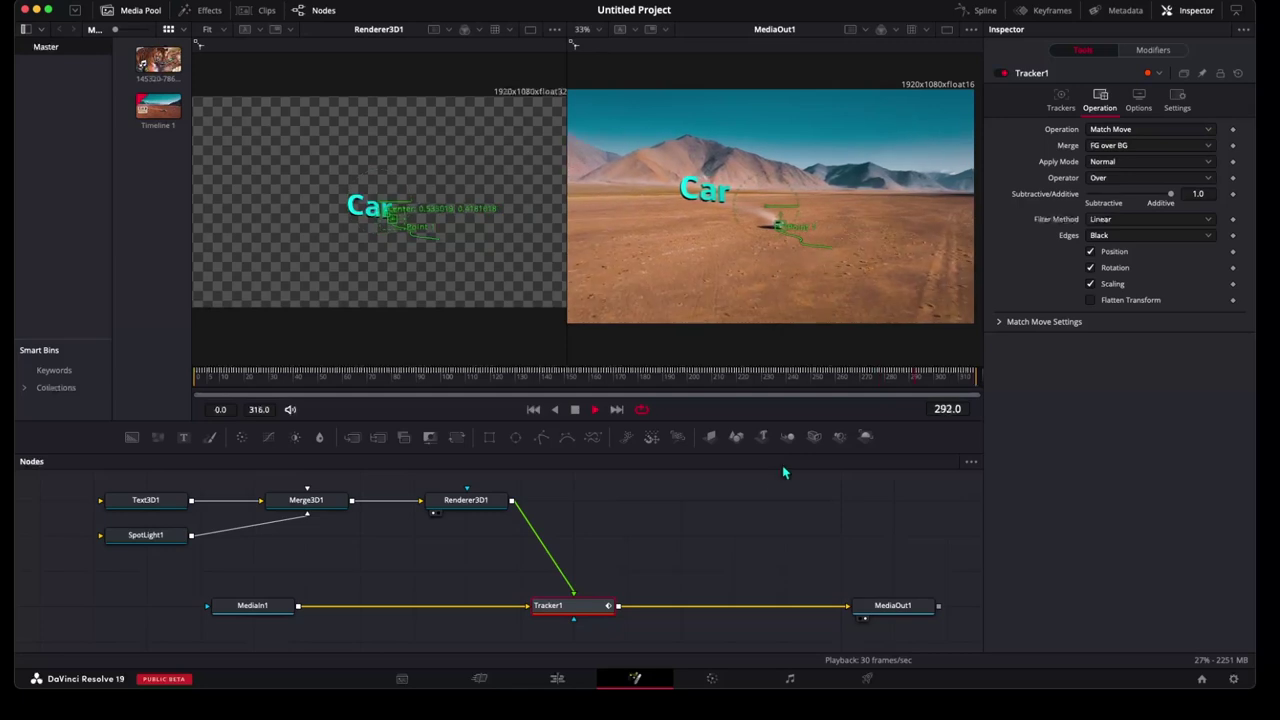
key(space)
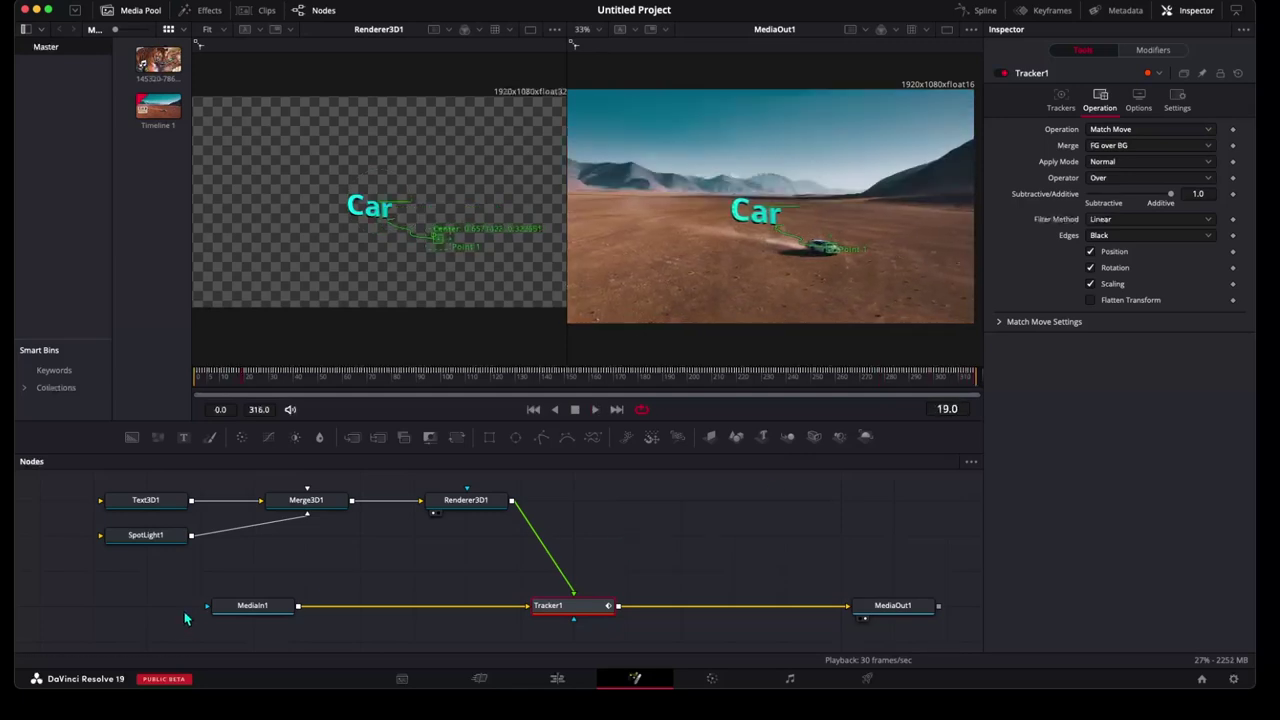
click(152, 510)
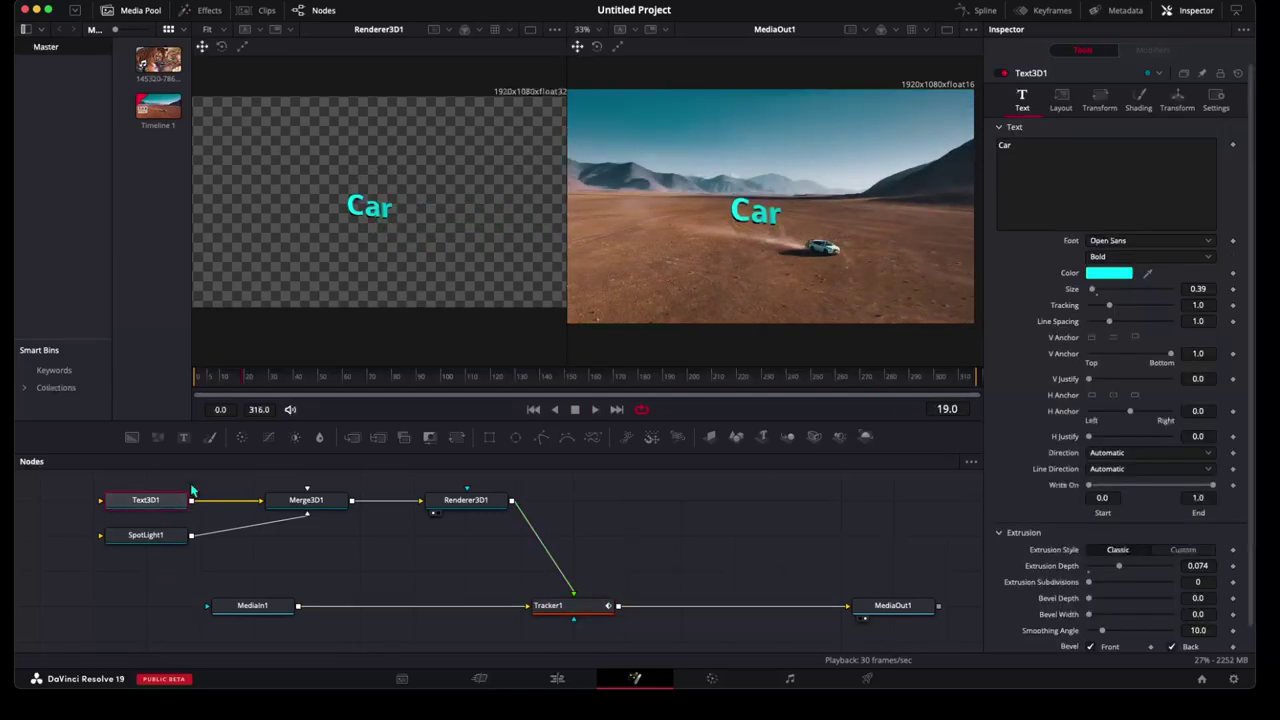
click(306, 500)
click(468, 499)
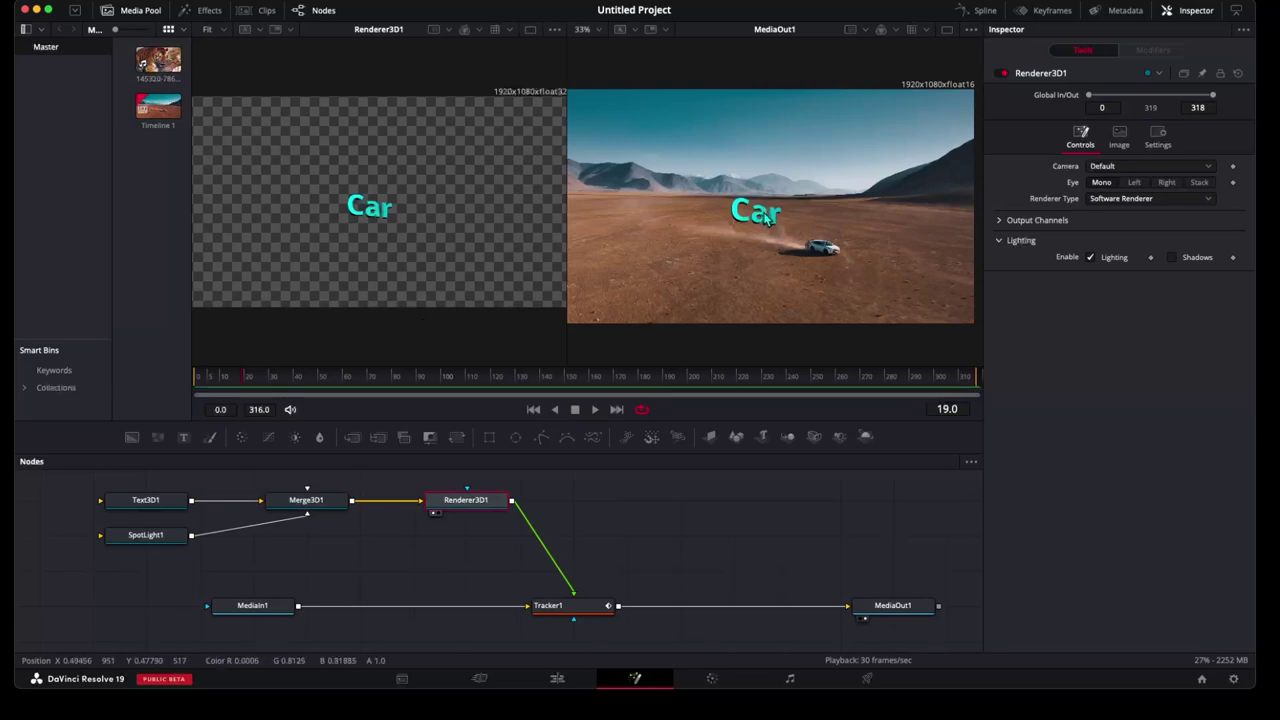
click(571, 605)
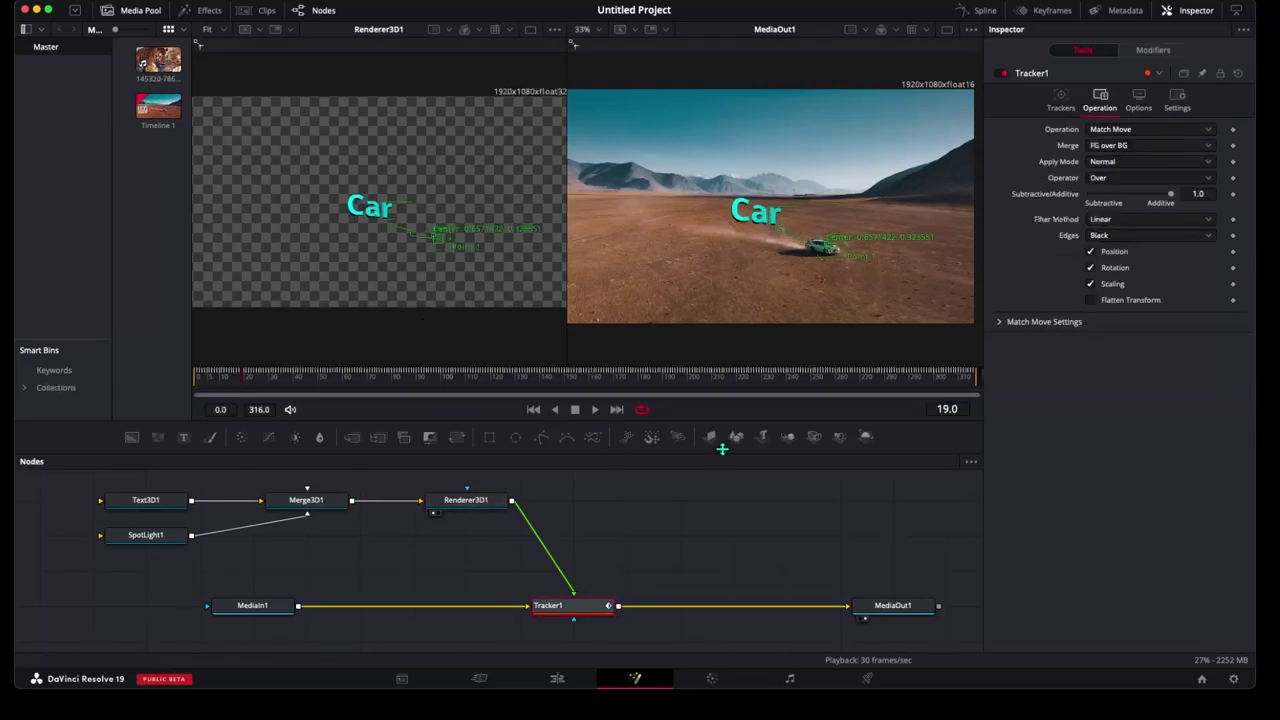
click(1061, 104)
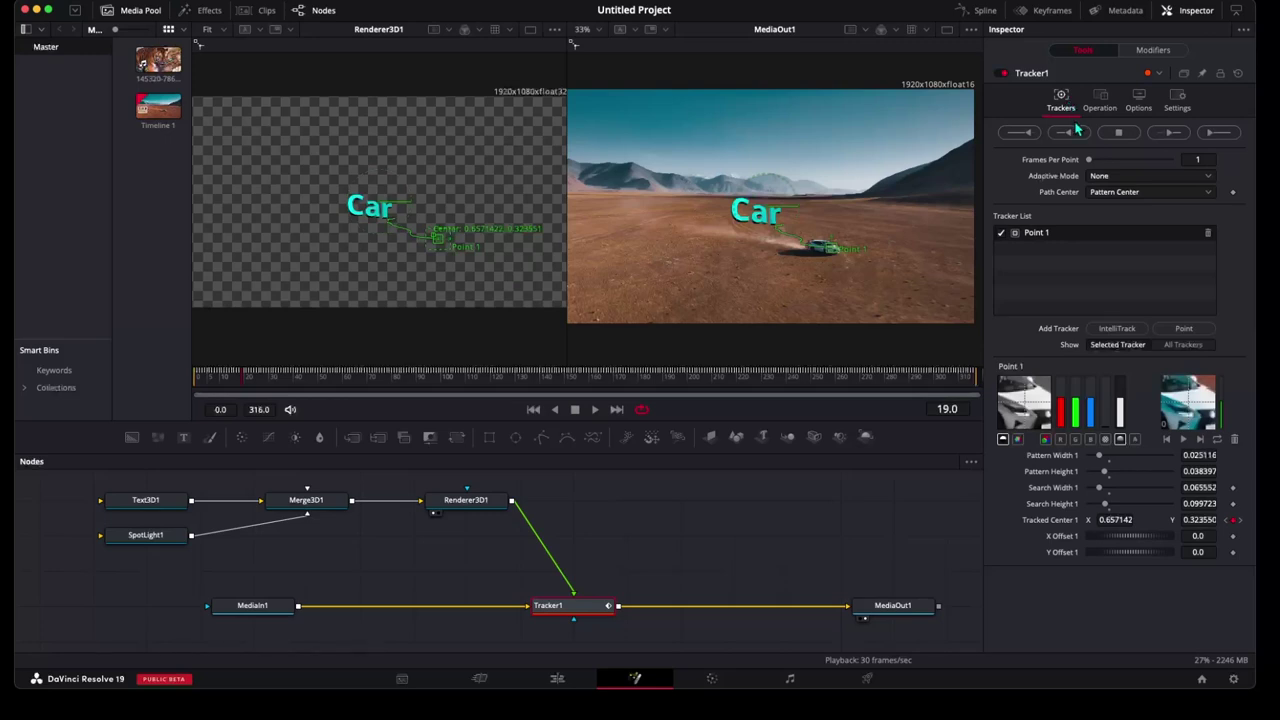
click(146, 502)
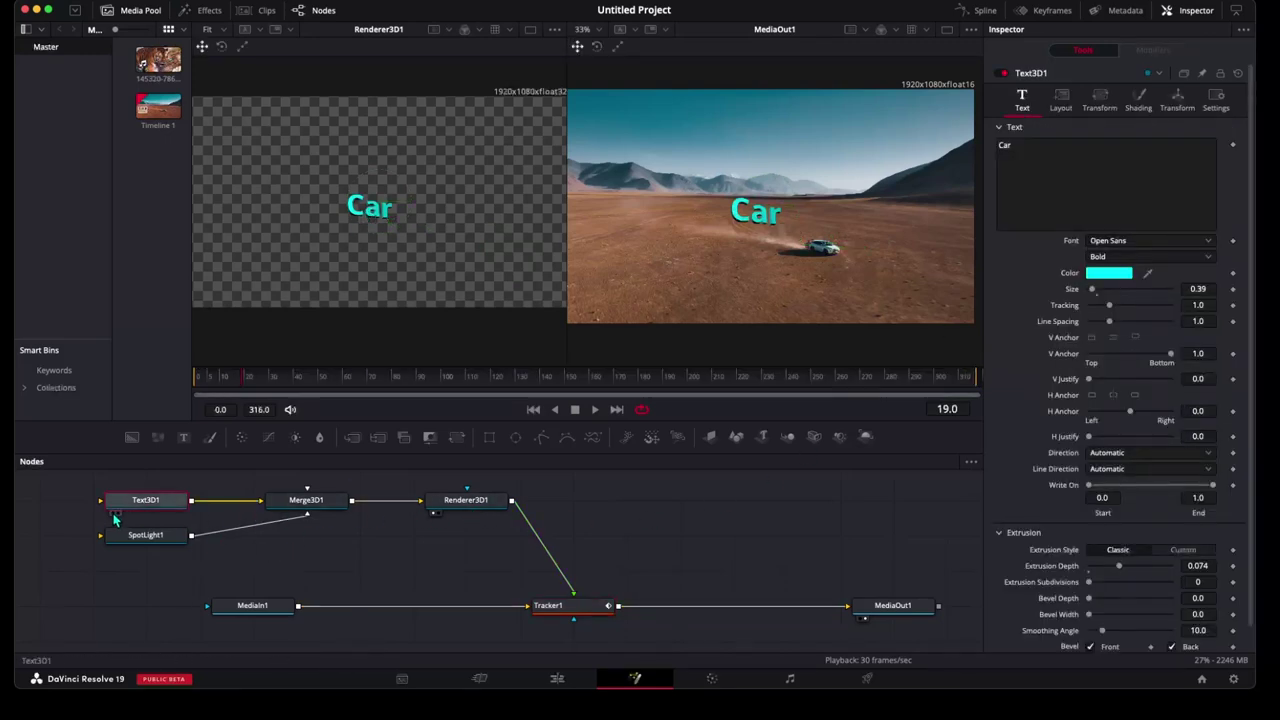
Move the Car text right, nearer the car, and play the clip to check its placement
click(114, 513)
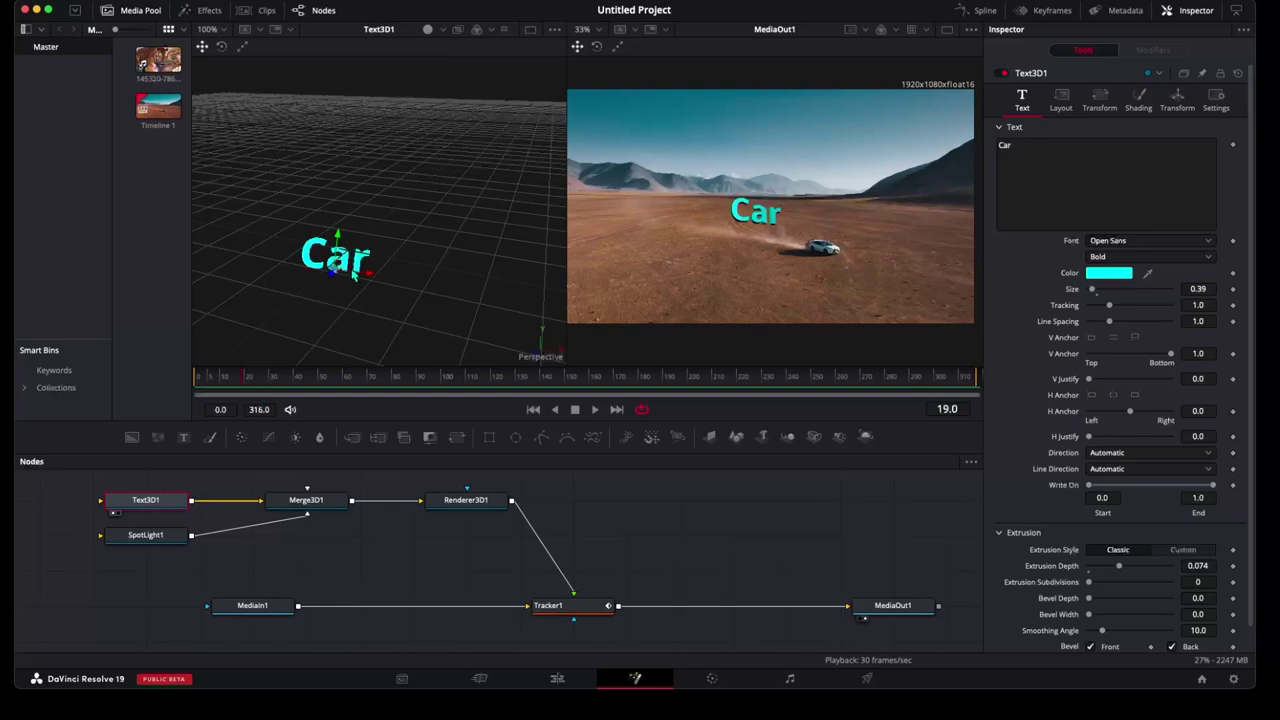
drag(368, 278, 440, 288)
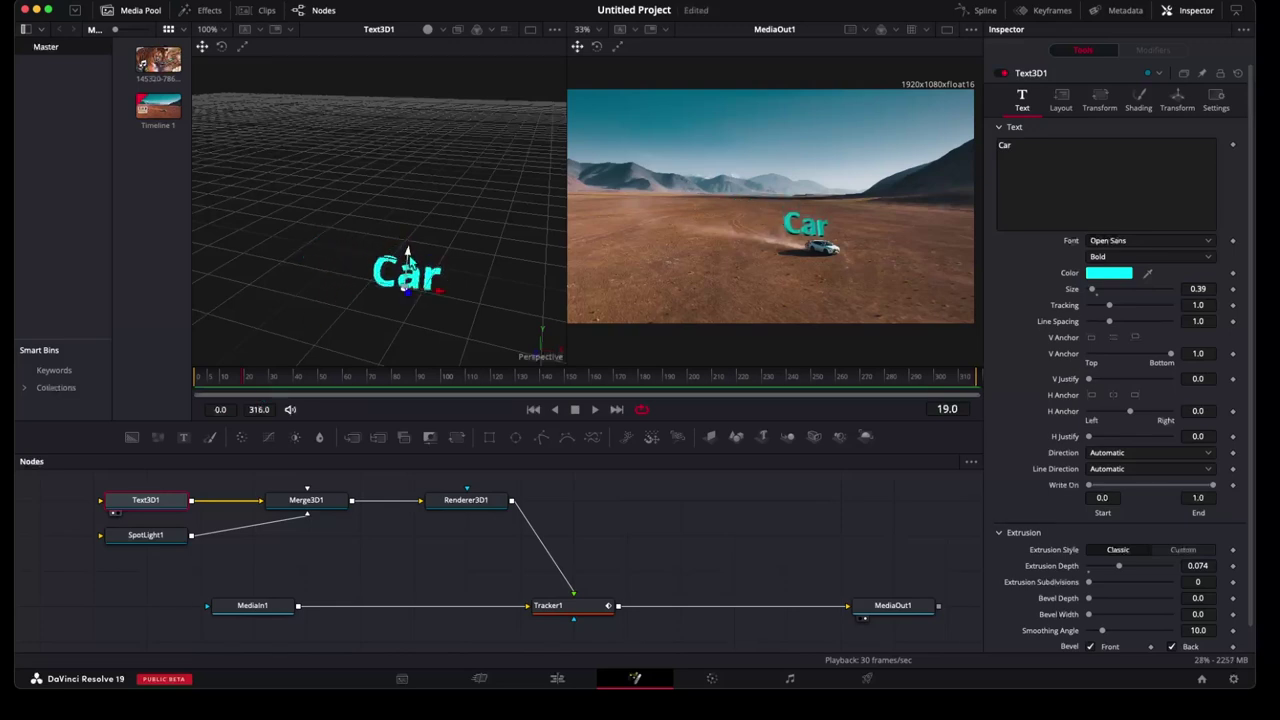
key(space)
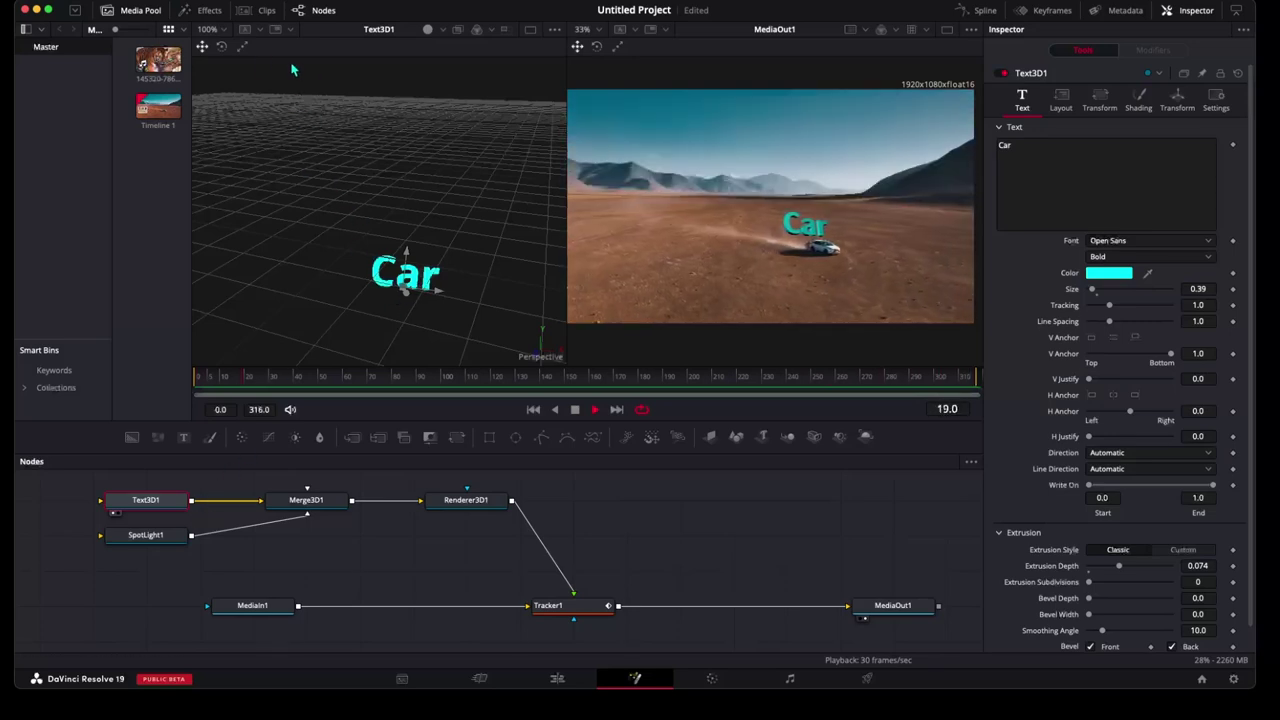
Rotate the Car text slightly around its vertical Y axis
click(221, 46)
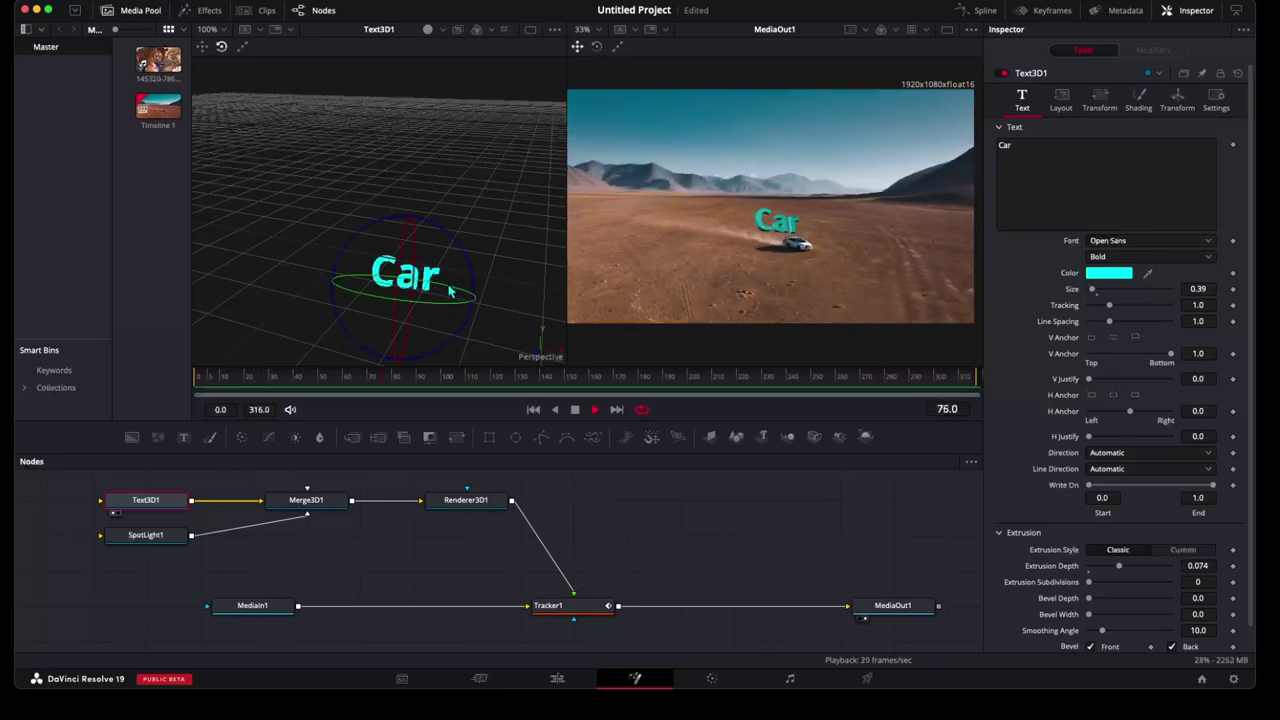
drag(453, 293, 481, 307)
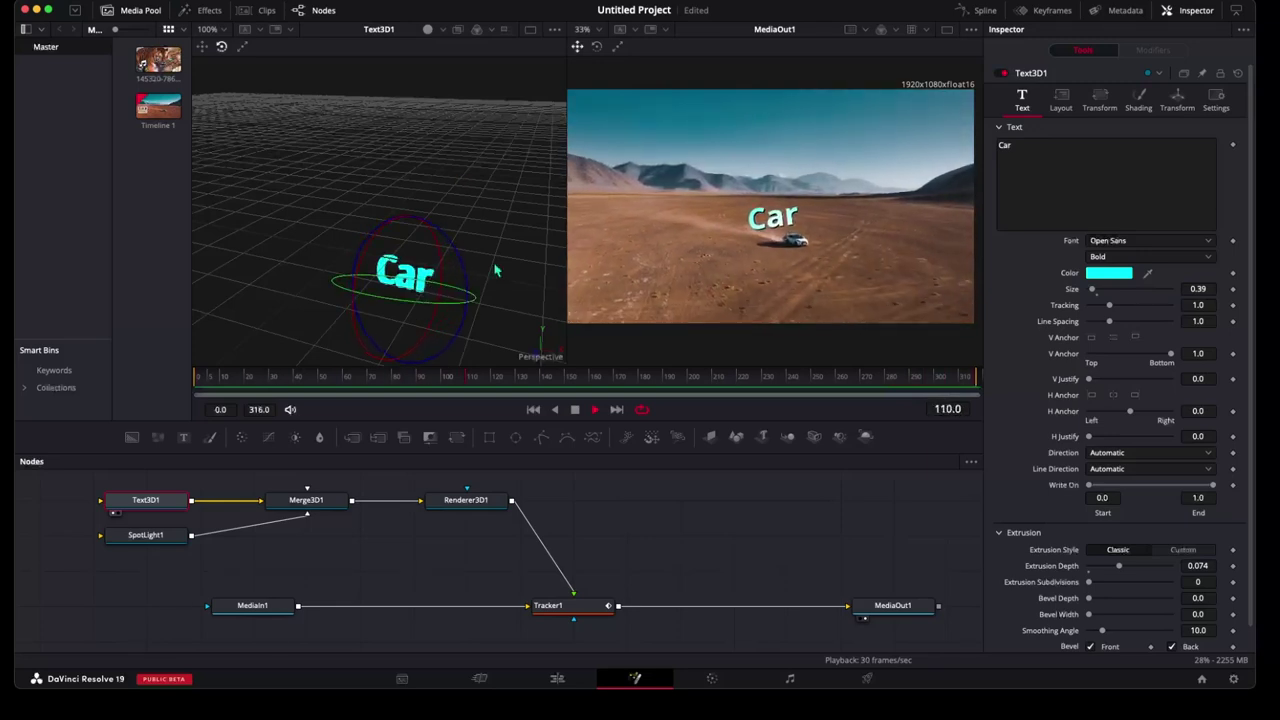
click(629, 504)
On the Edit page, play the timeline from 01:00:00:00 to review the tracked Car text
key(space)
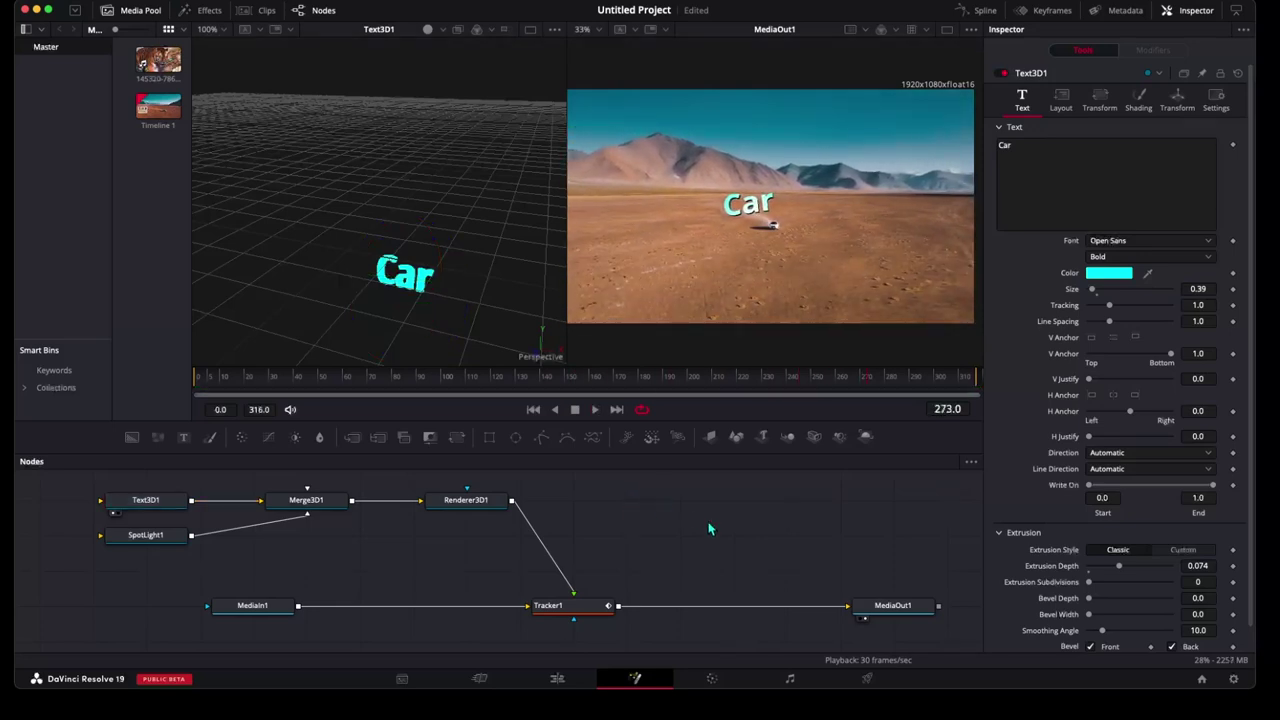
key(shift+4)
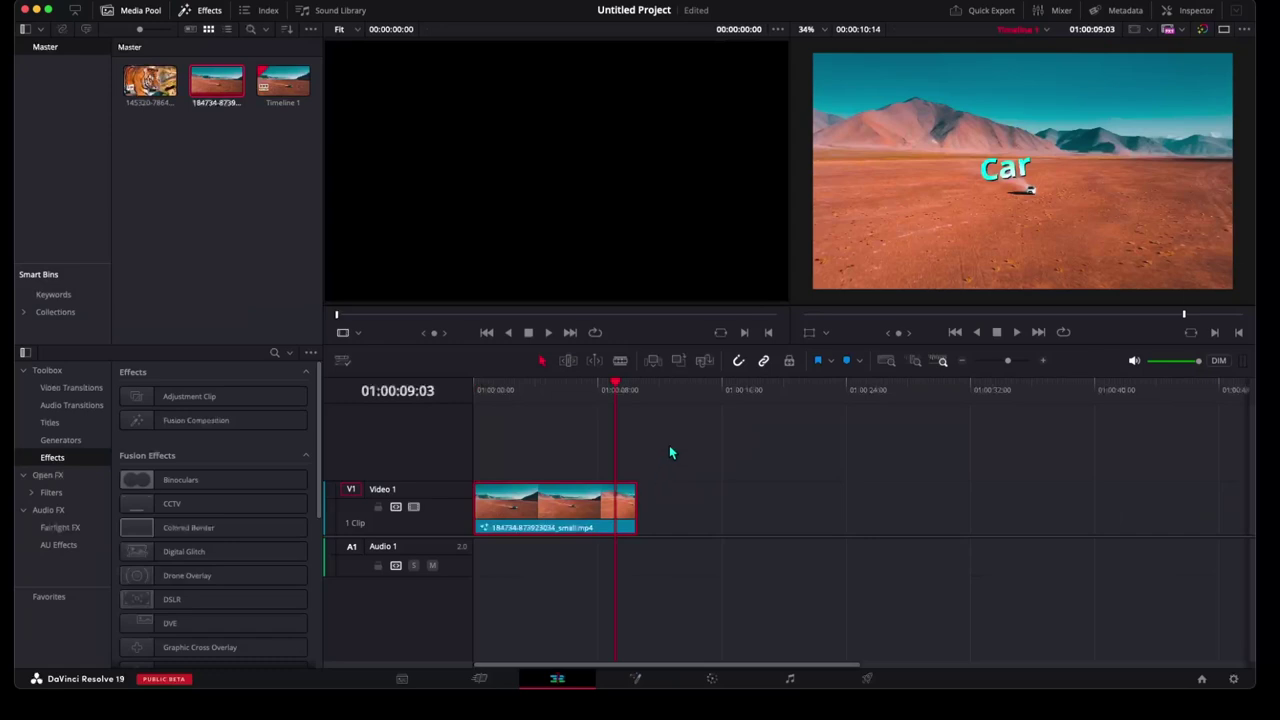
drag(618, 400, 449, 395)
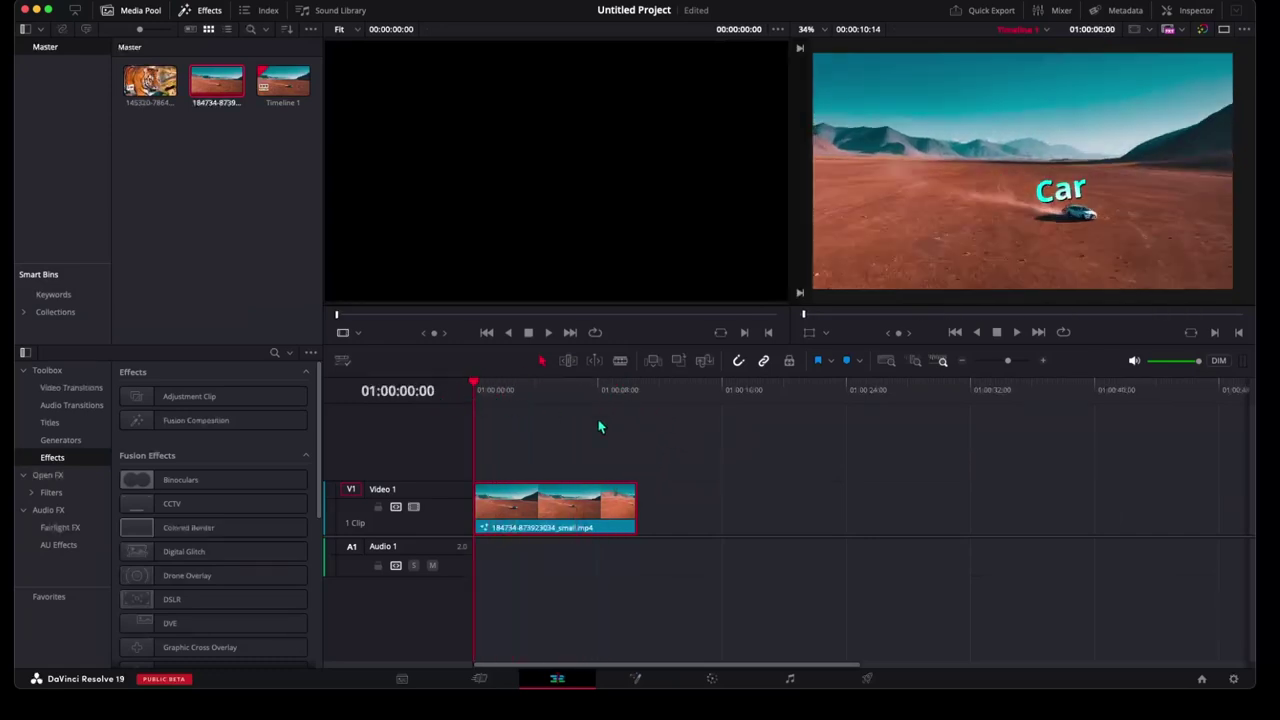
key(space)
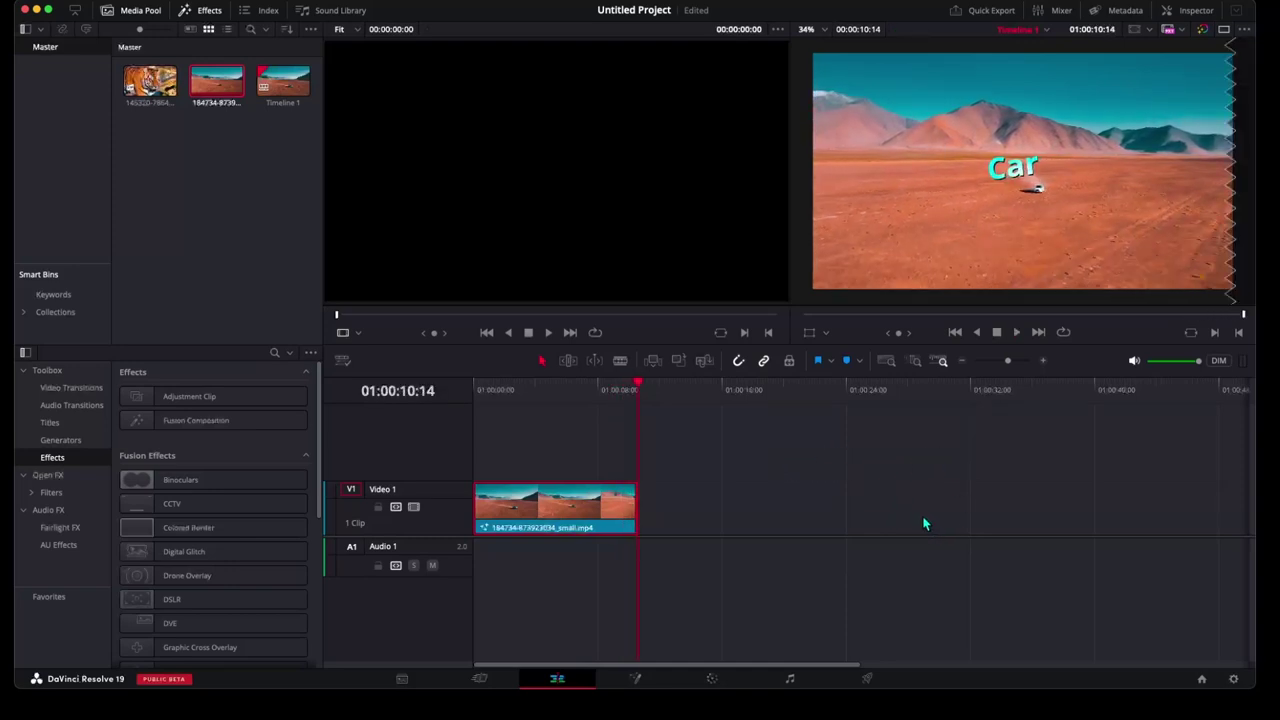
drag(605, 398, 473, 398)
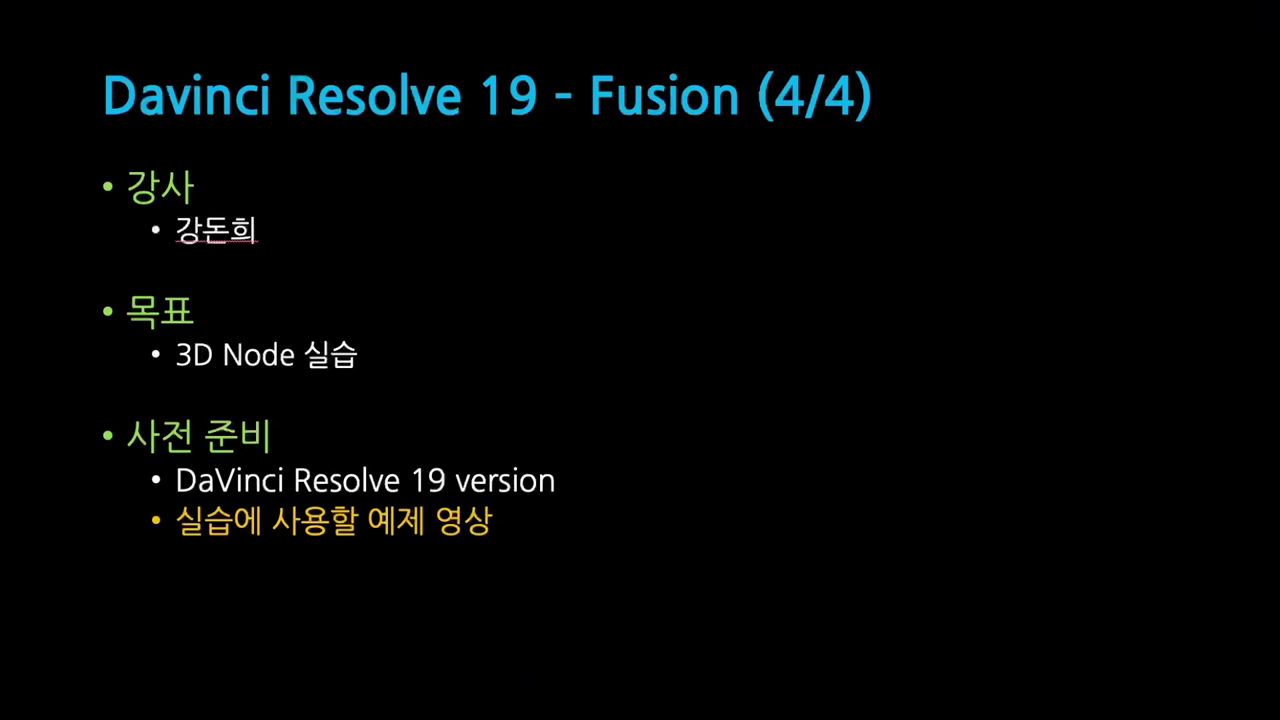
Advance the slides to the '3D Node 실습' slide on practising in DaVinci Resolve
key(Right)
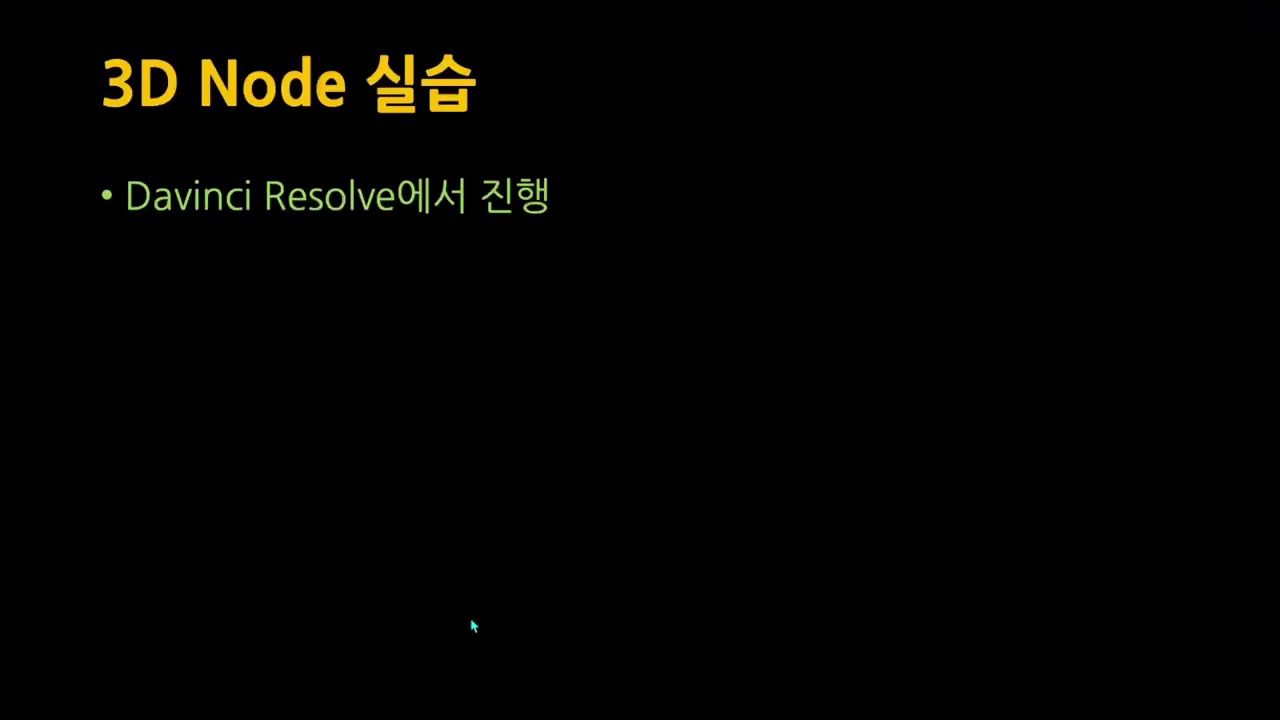